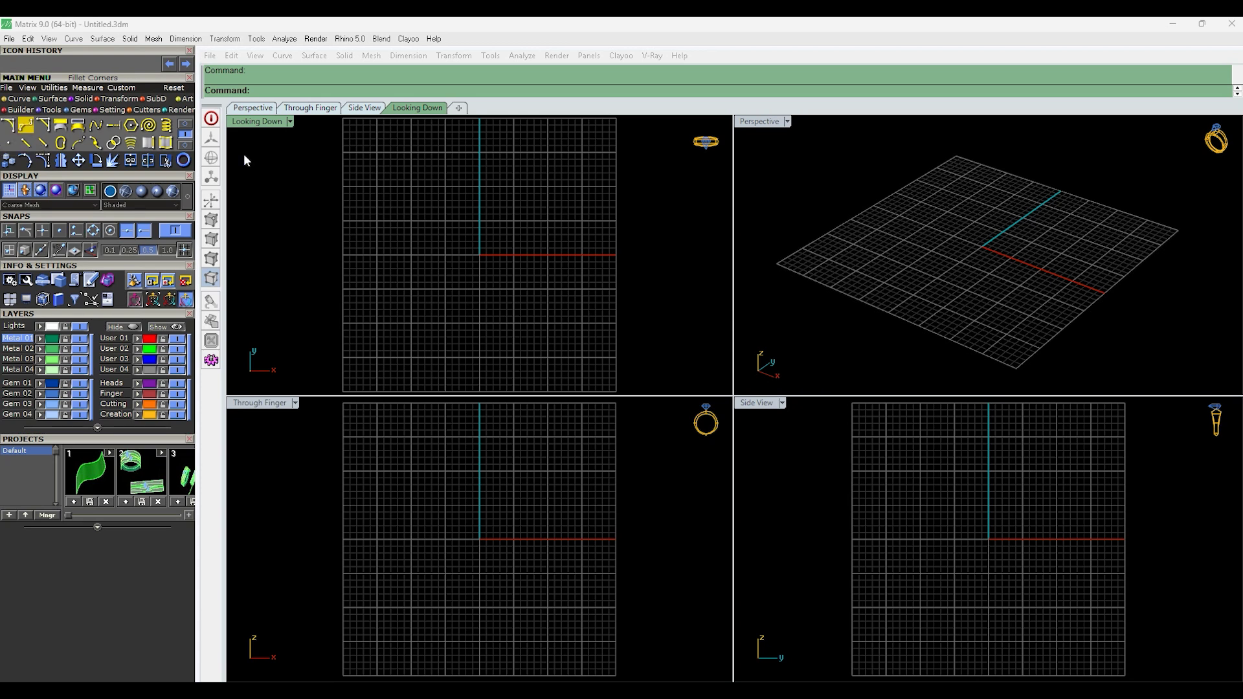
Restore the default four-view layout with 4View and maximize the Top view.
double_click(265, 121)
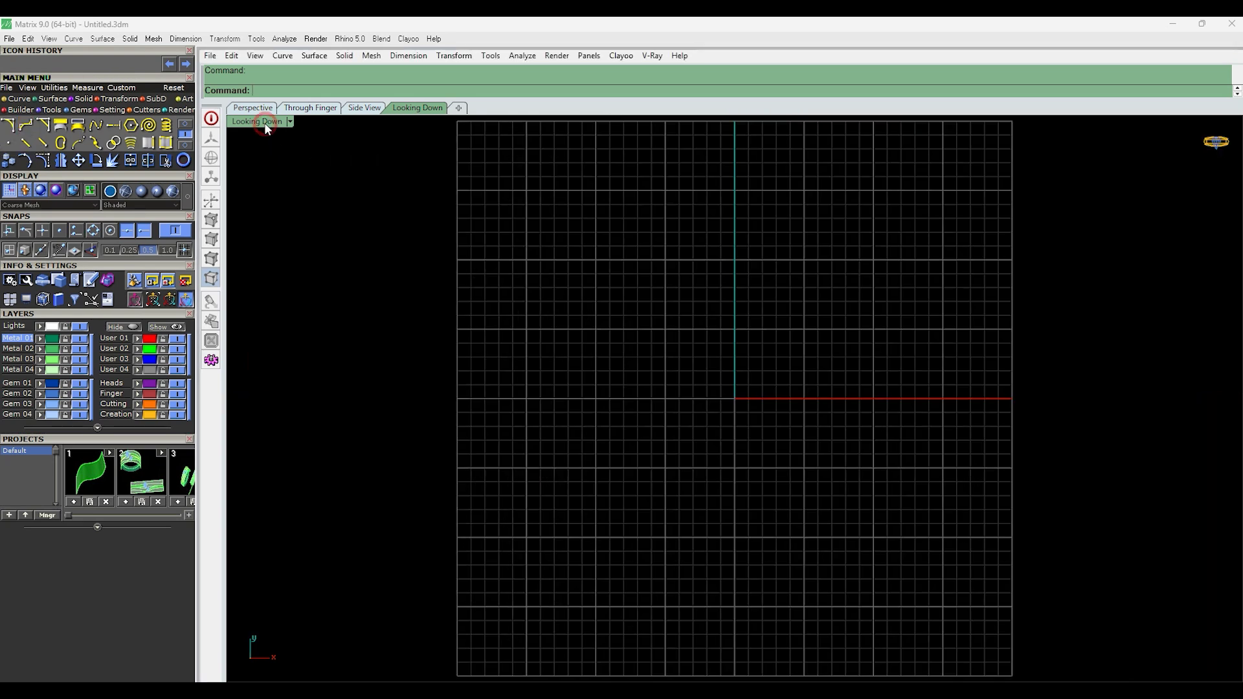
scroll(558, 316, down, 4)
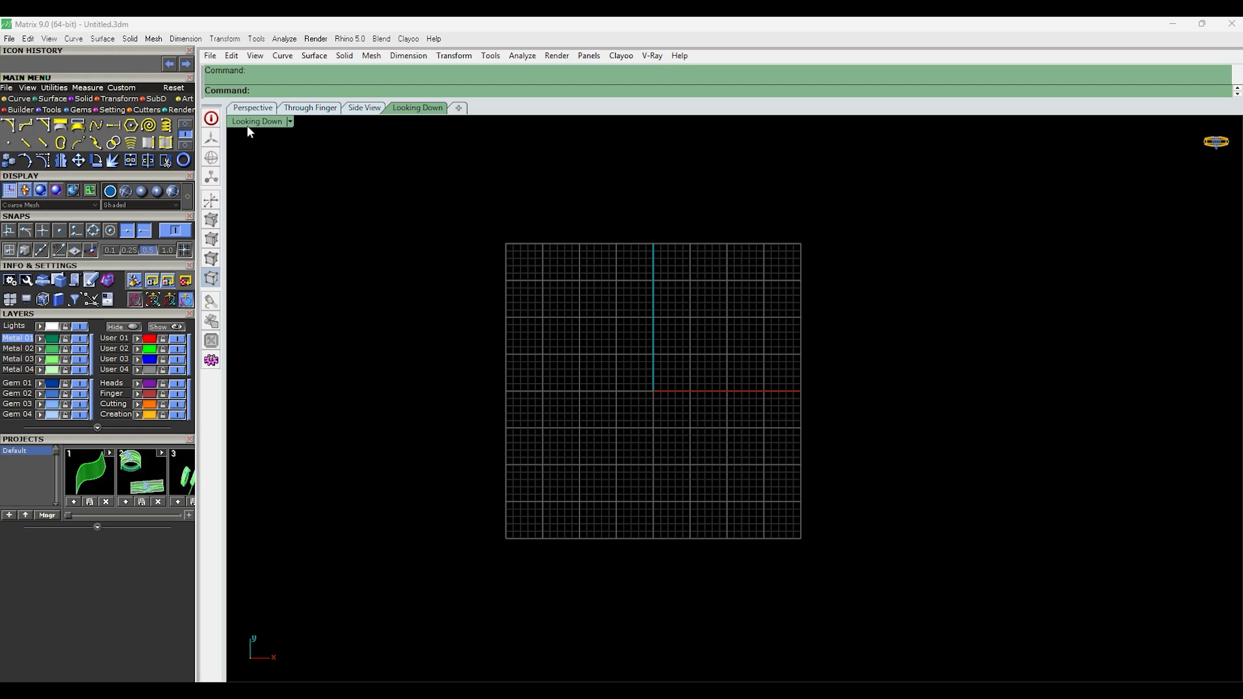
text(4View)
key(Return)
double_click(240, 122)
scroll(509, 281, down, 5)
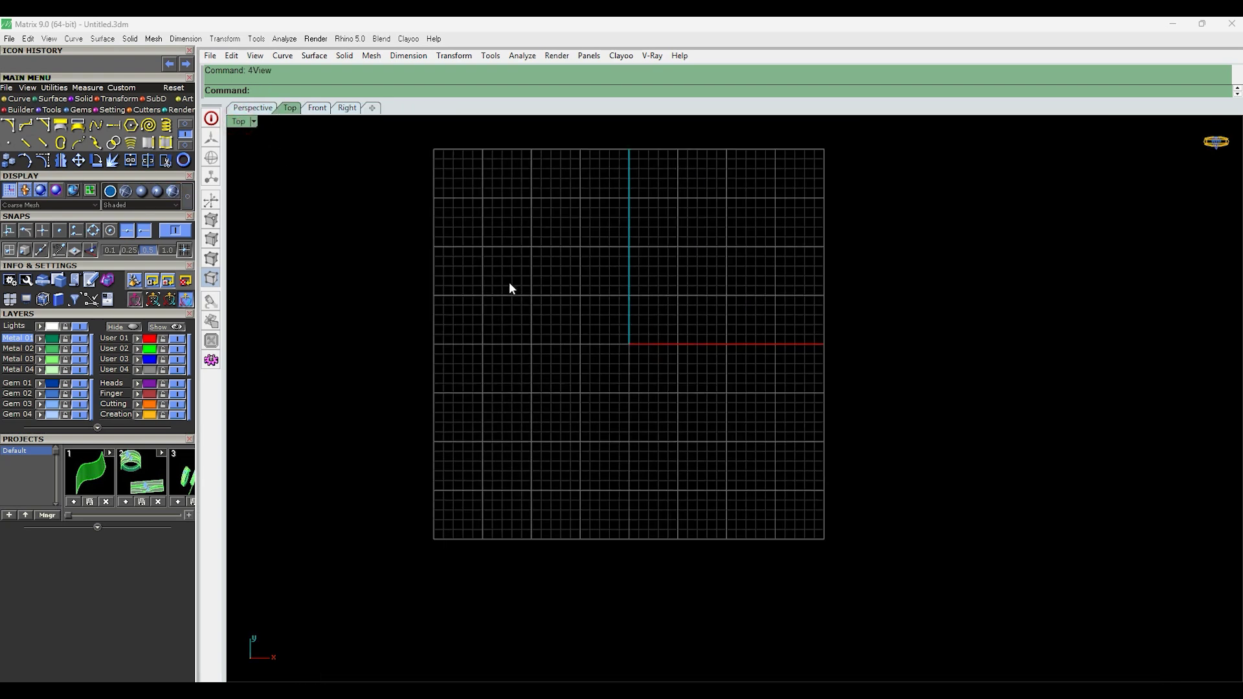
scroll(584, 328, up, 2)
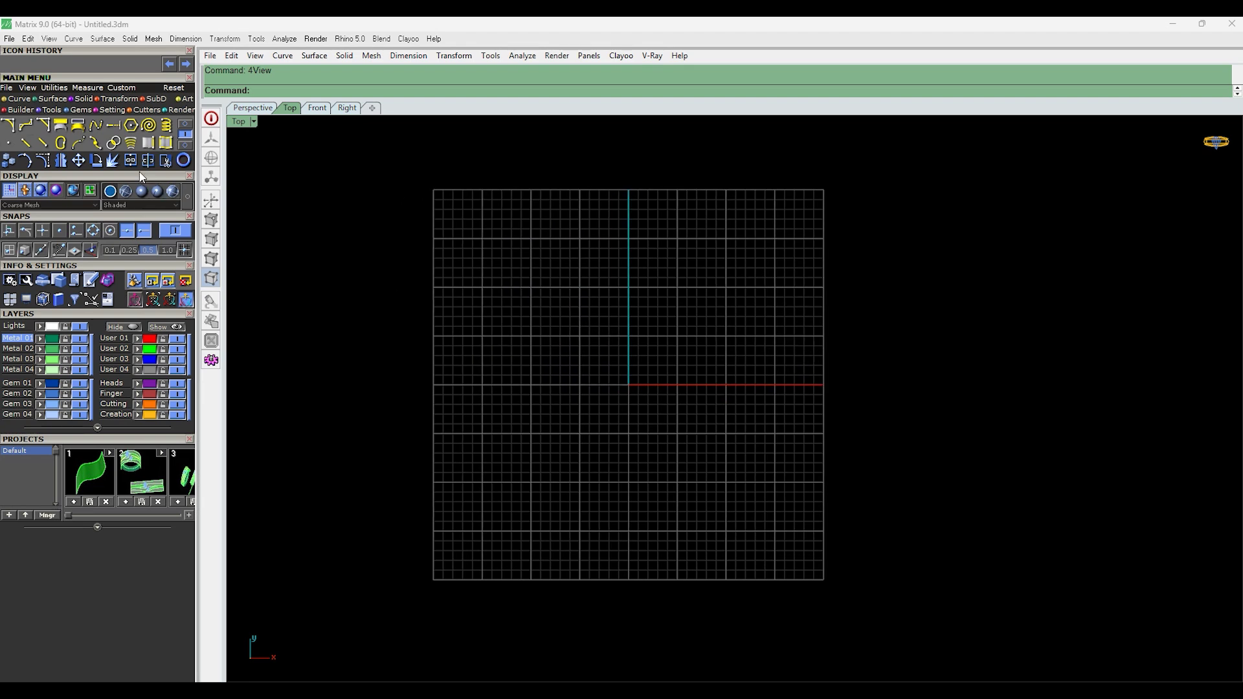
Draw a corner-to-corner rectangle around the origin in the Top view on layer User 02.
click(25, 99)
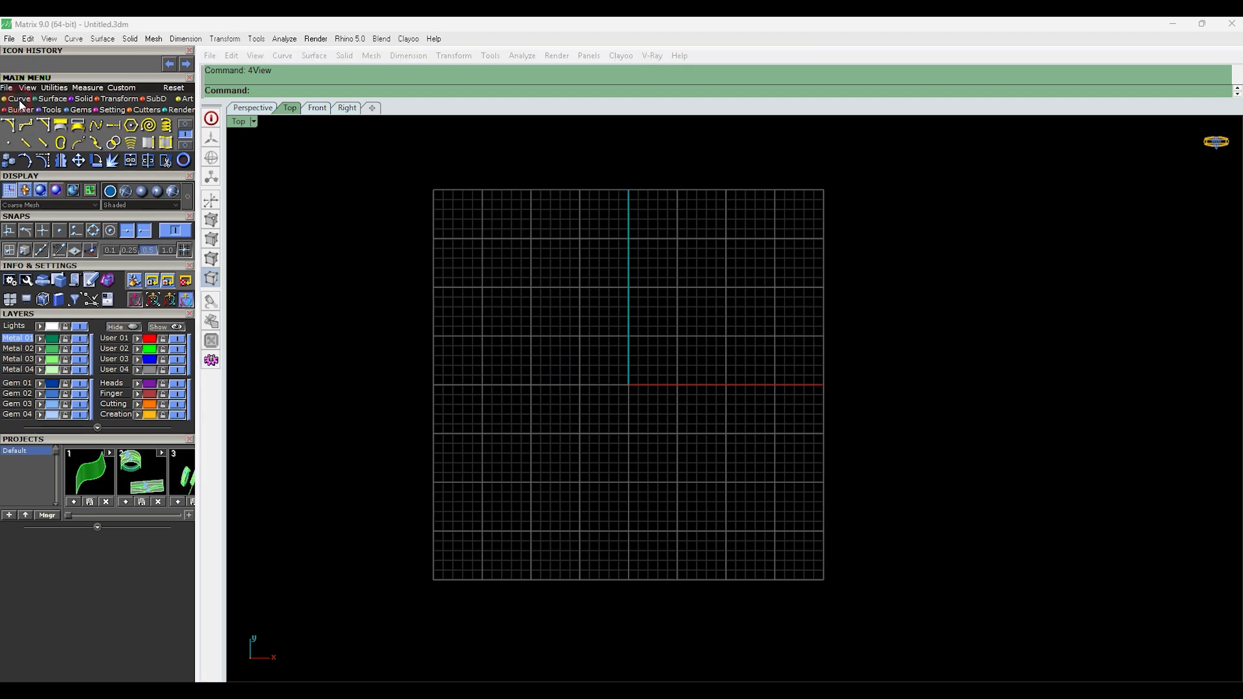
click(185, 128)
click(60, 125)
click(513, 298)
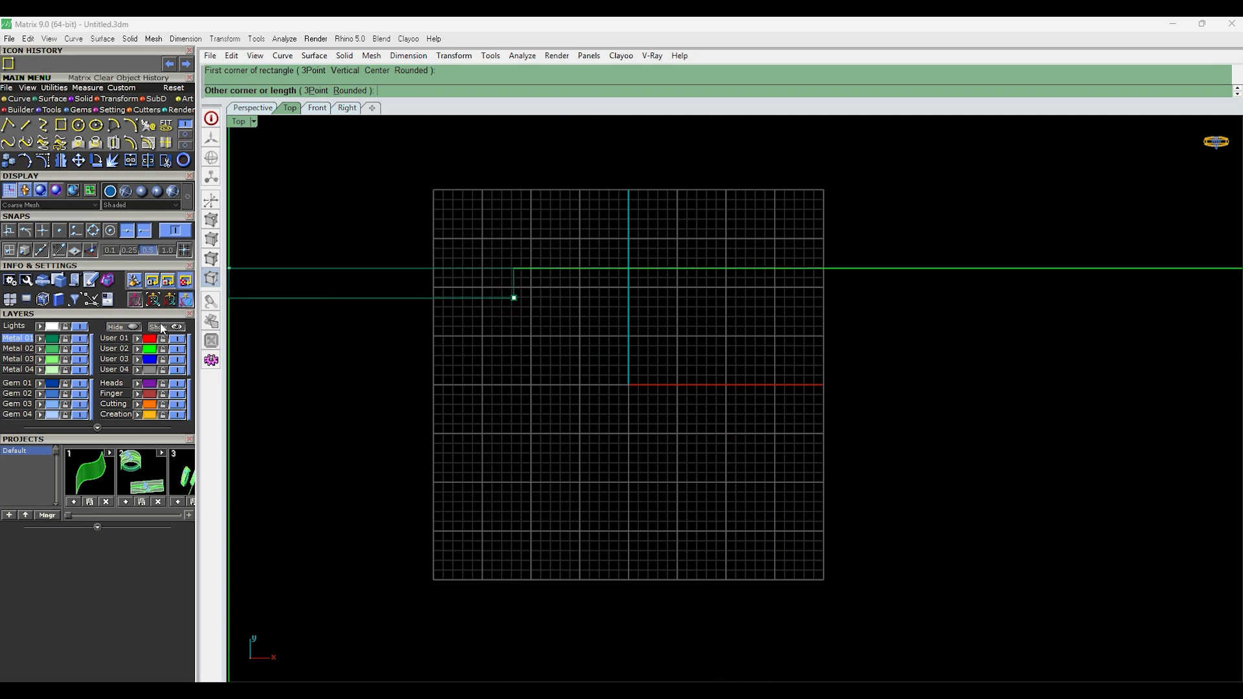
click(115, 349)
click(747, 457)
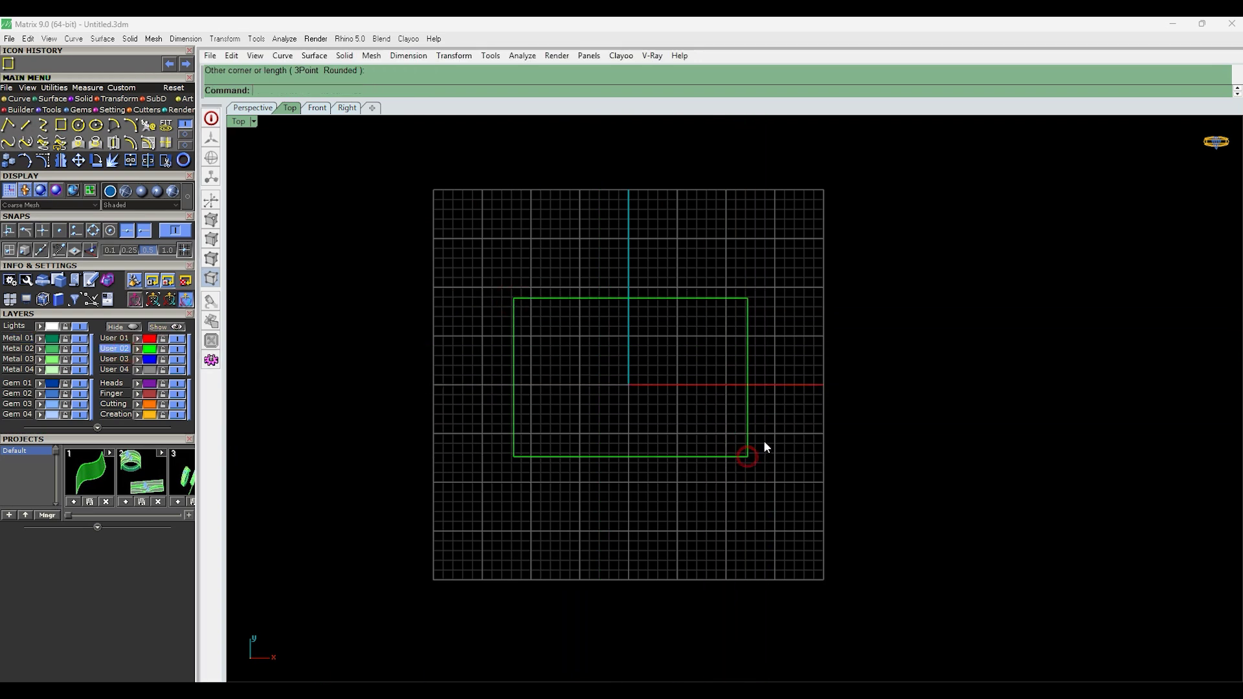
right_drag(802, 317, 878, 350)
scroll(795, 324, up, 2)
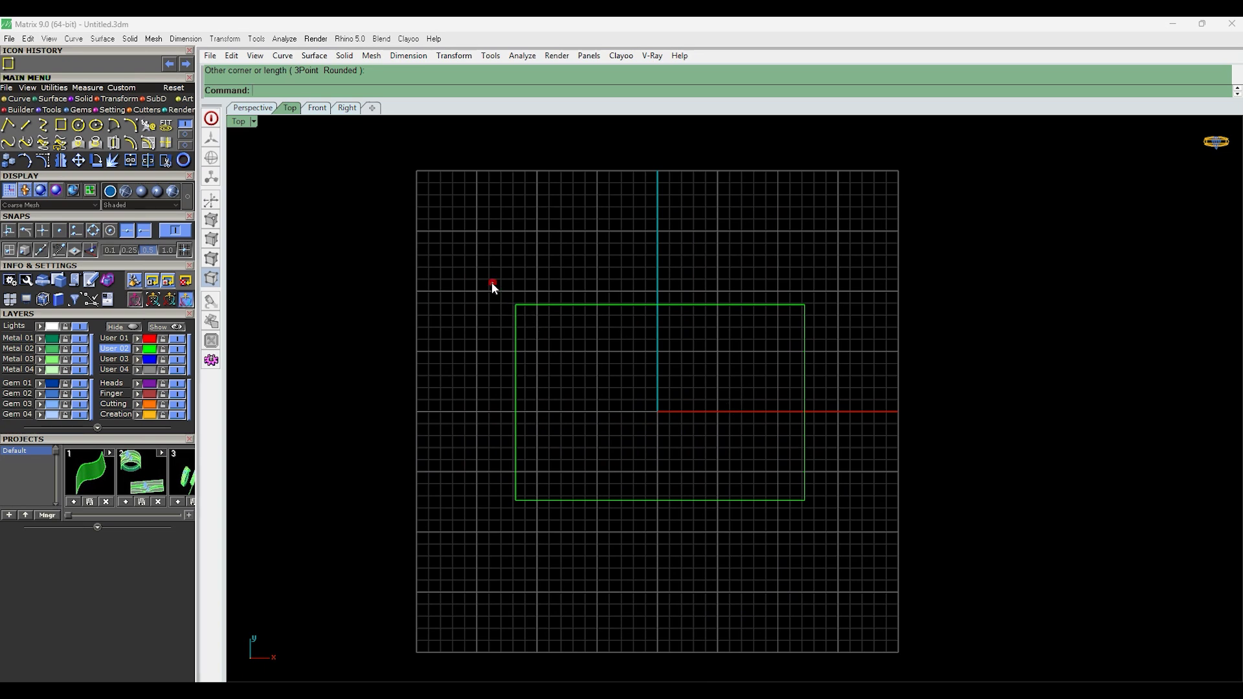
Fillet the rectangle's upper-left corner with radius 2, keeping Join=No and Trim=Yes.
mouse_move(491, 281)
mouse_down()
mouse_move(806, 542)
mouse_move(858, 534)
mouse_up()
drag(466, 279, 899, 601)
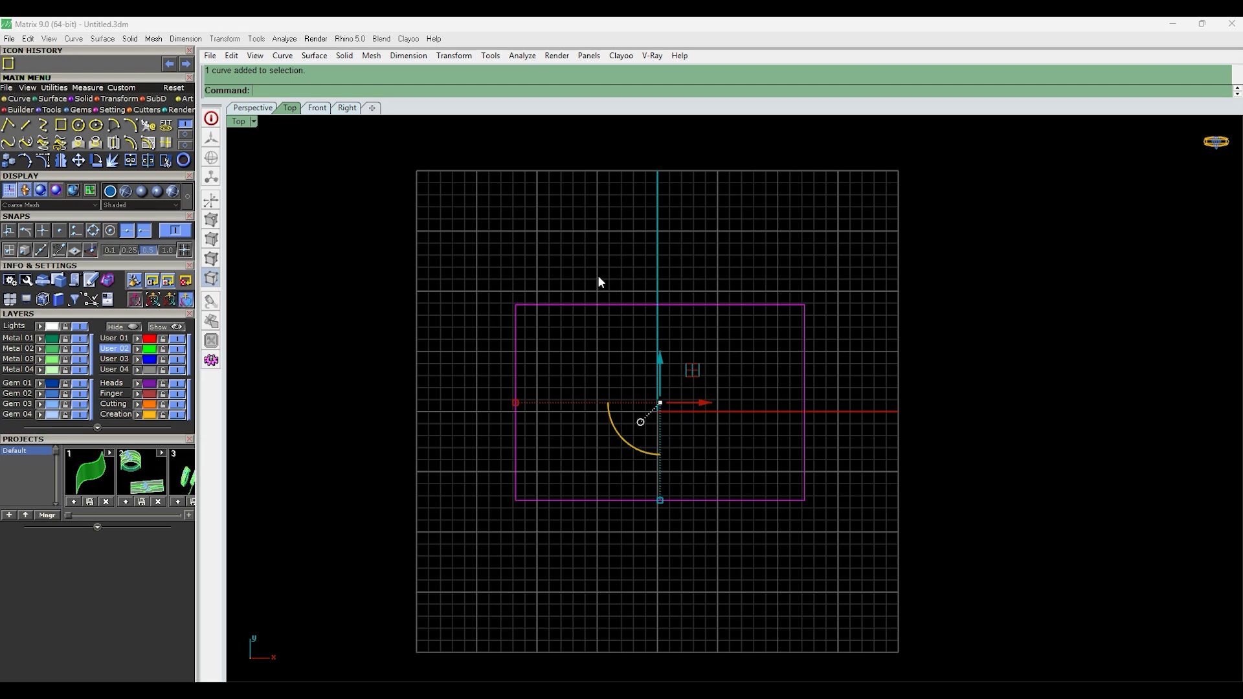
drag(578, 264, 497, 334)
right_drag(562, 295, 554, 311)
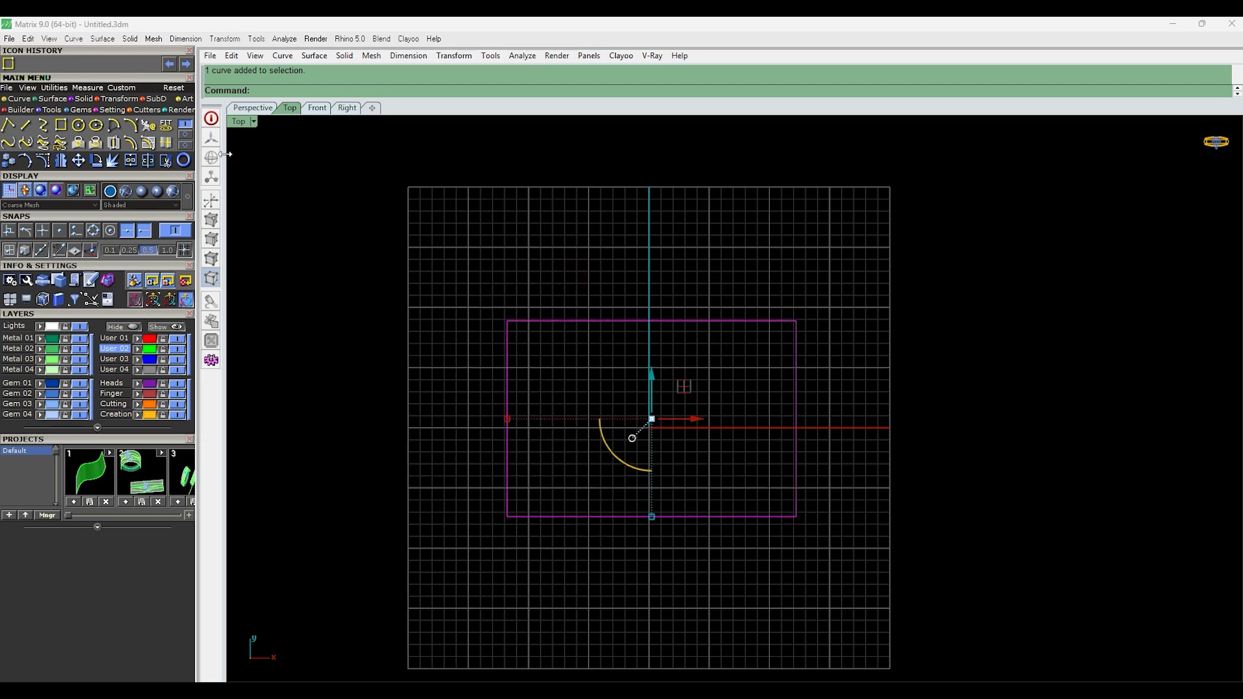
click(186, 140)
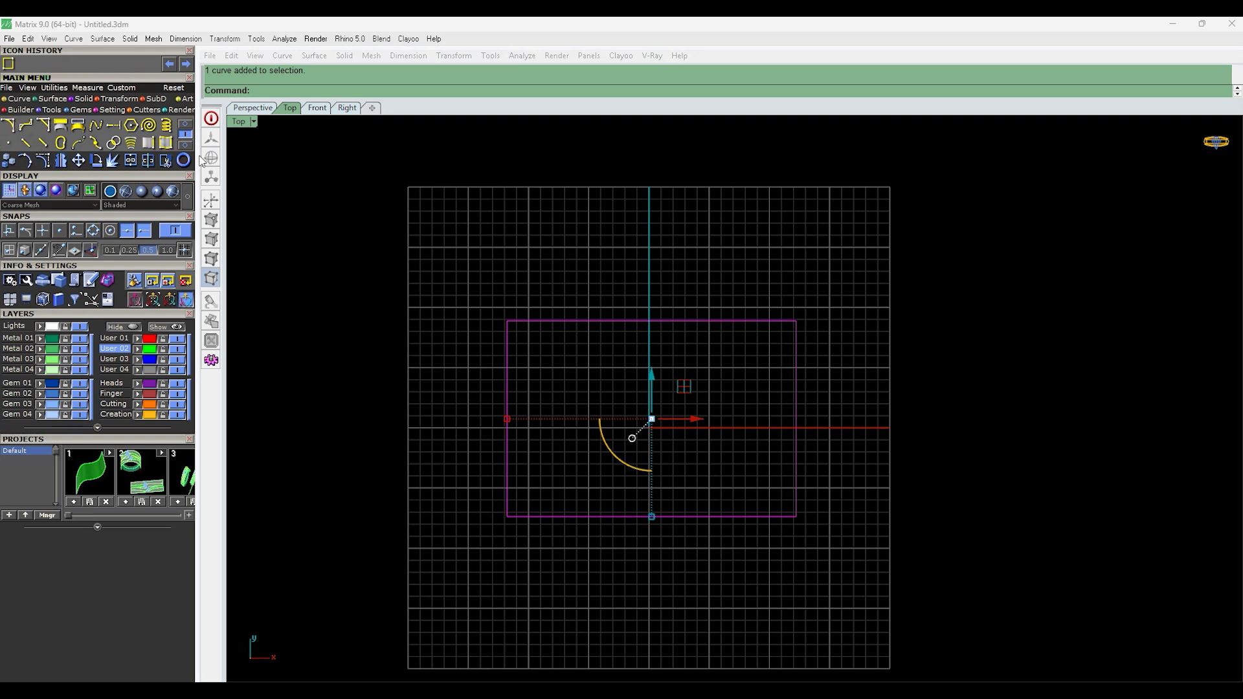
click(7, 125)
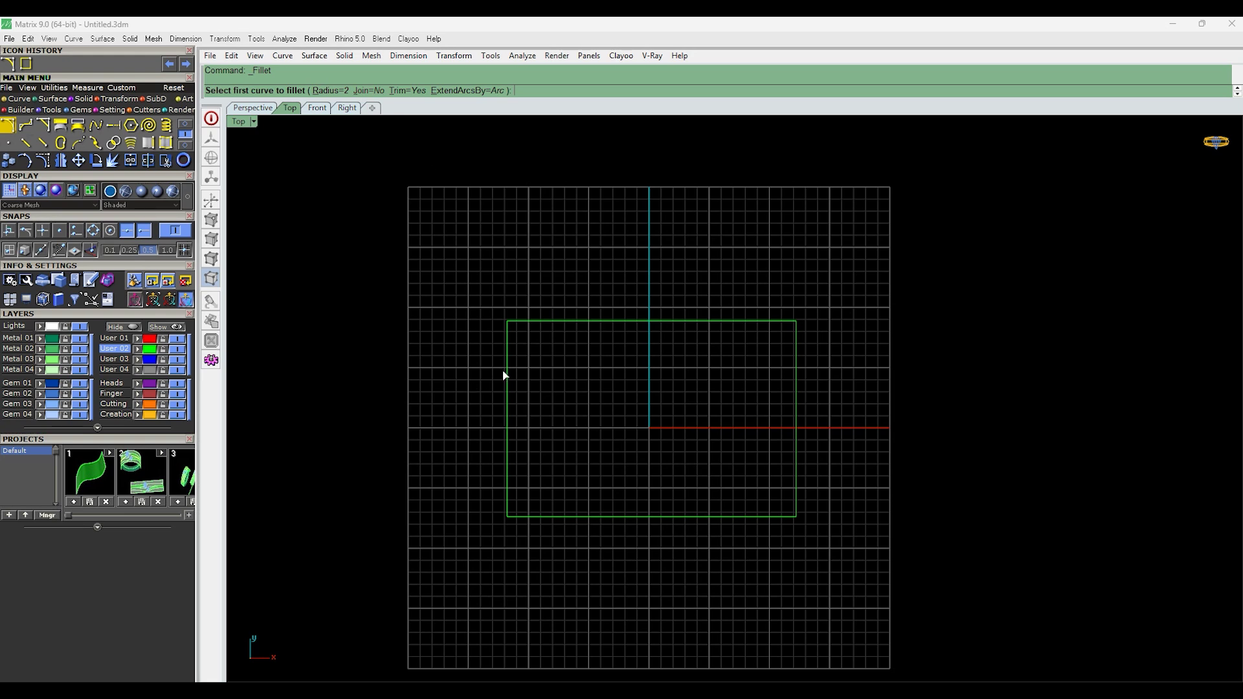
click(507, 340)
click(522, 320)
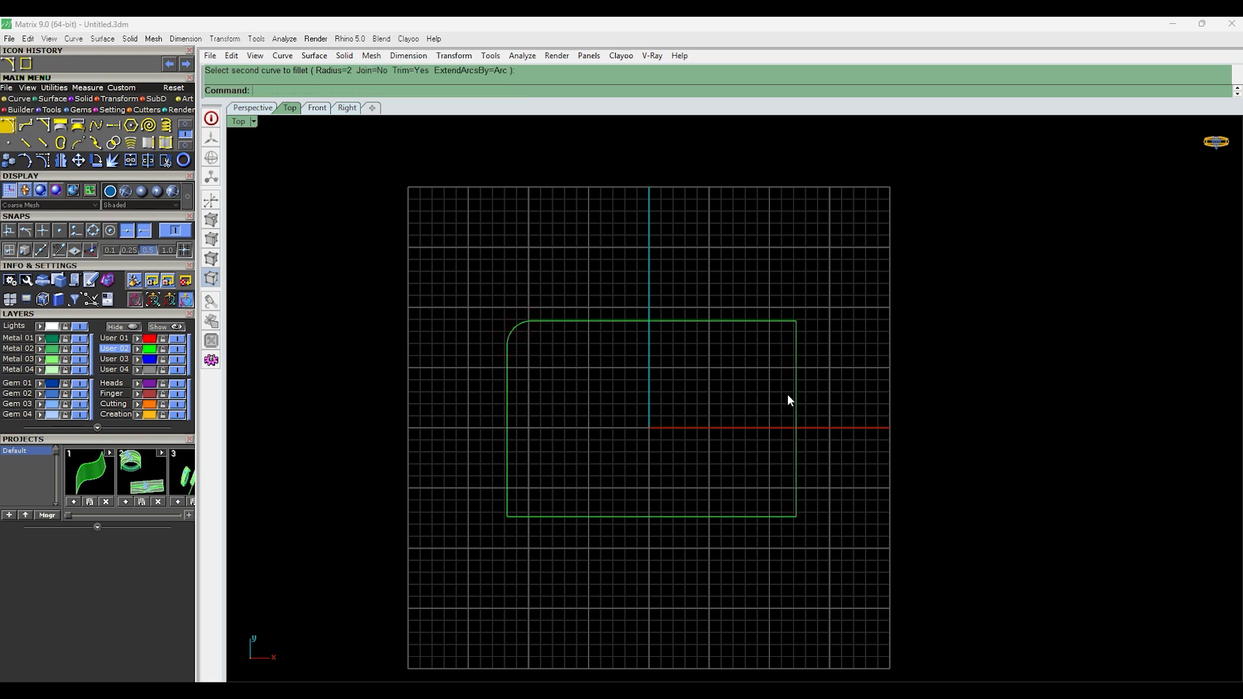
Fillet the rectangle's upper-right corner with radius 5.
right_click(796, 362)
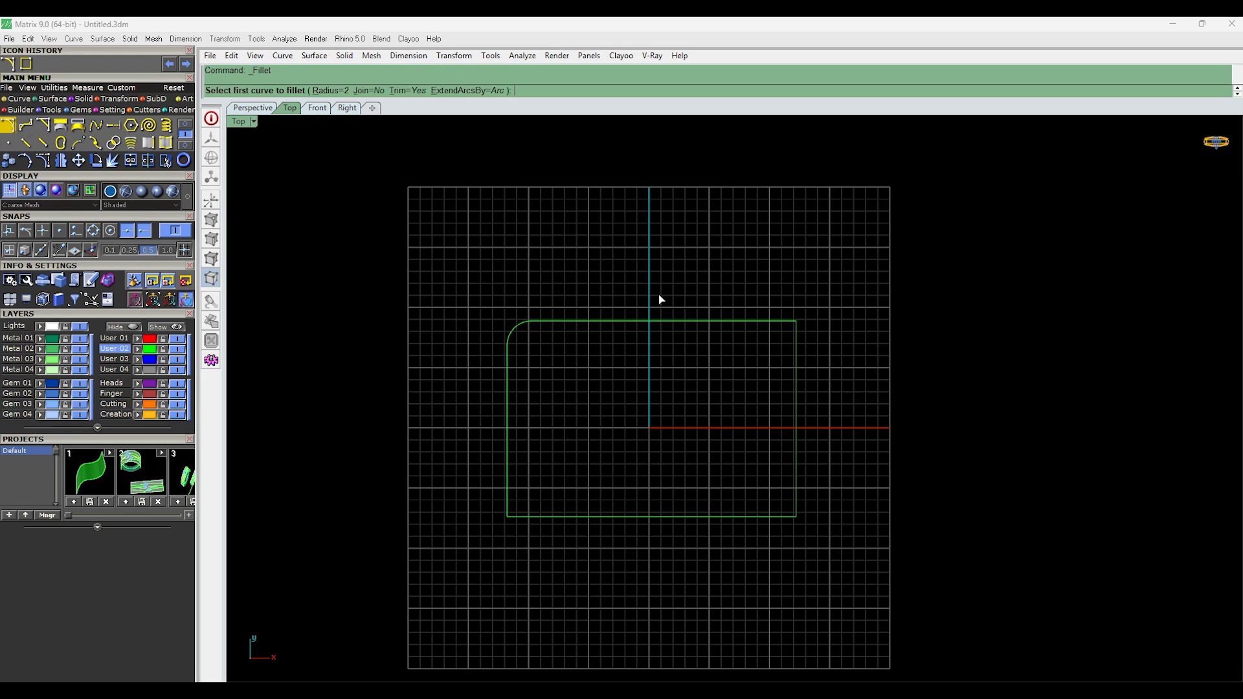
click(337, 89)
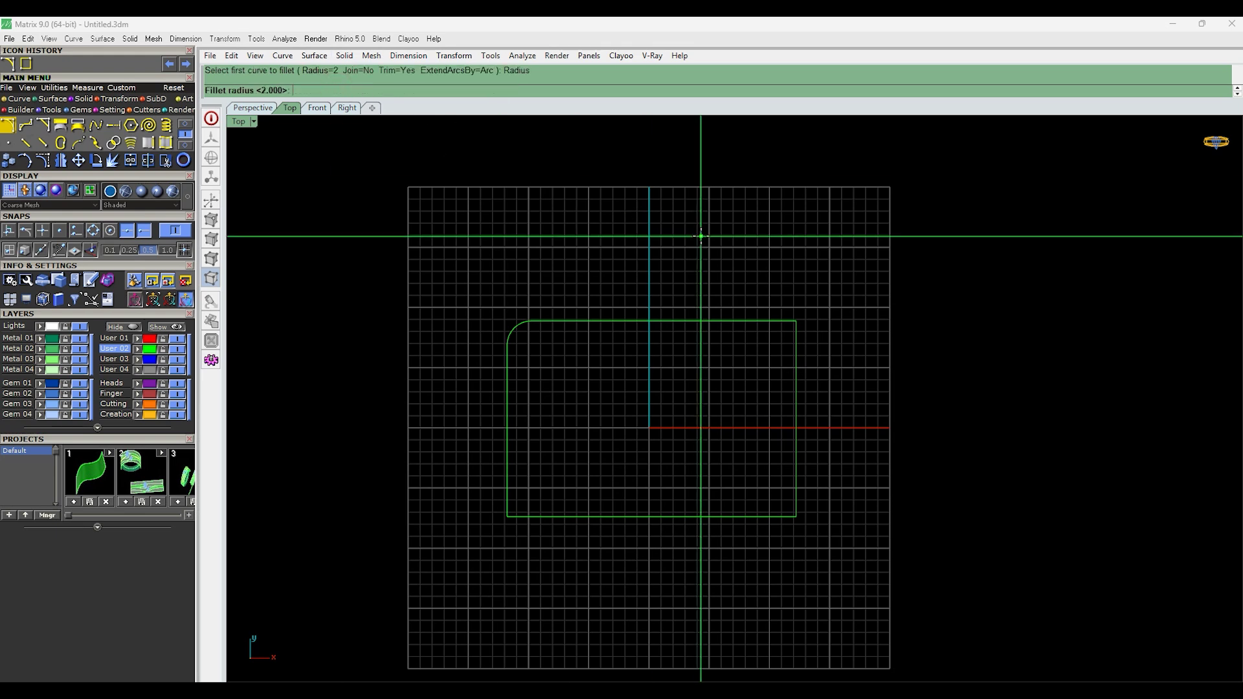
text(5)
key(Return)
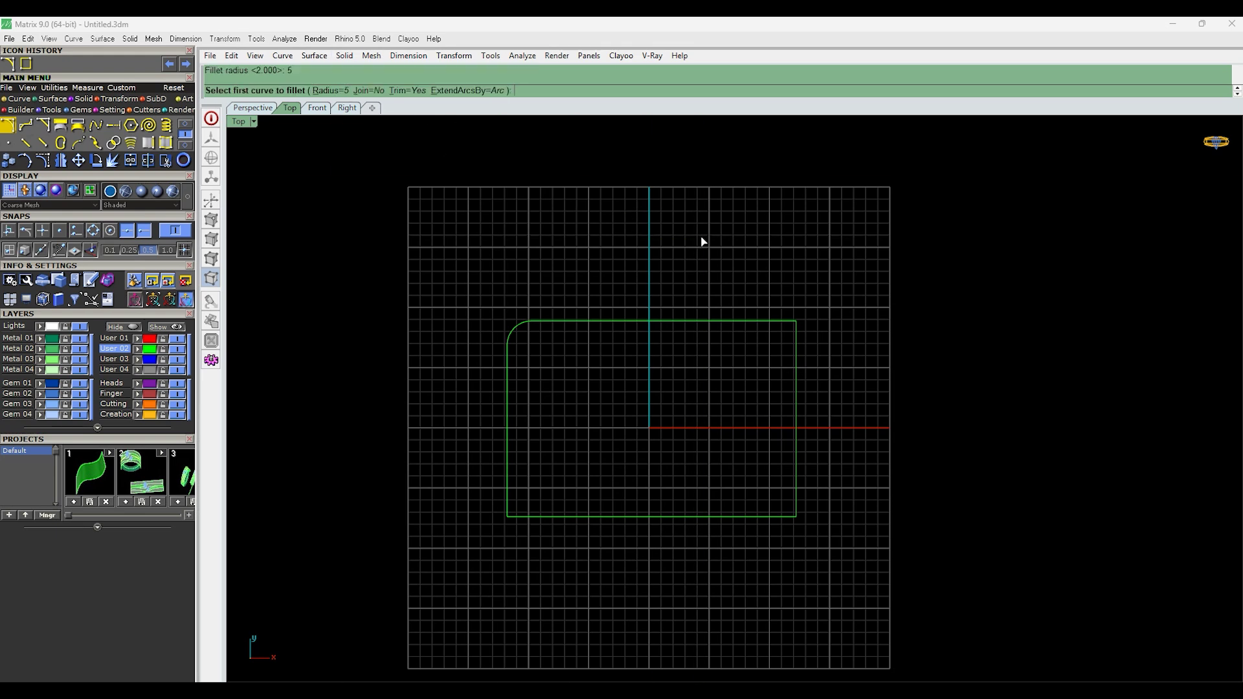
click(762, 322)
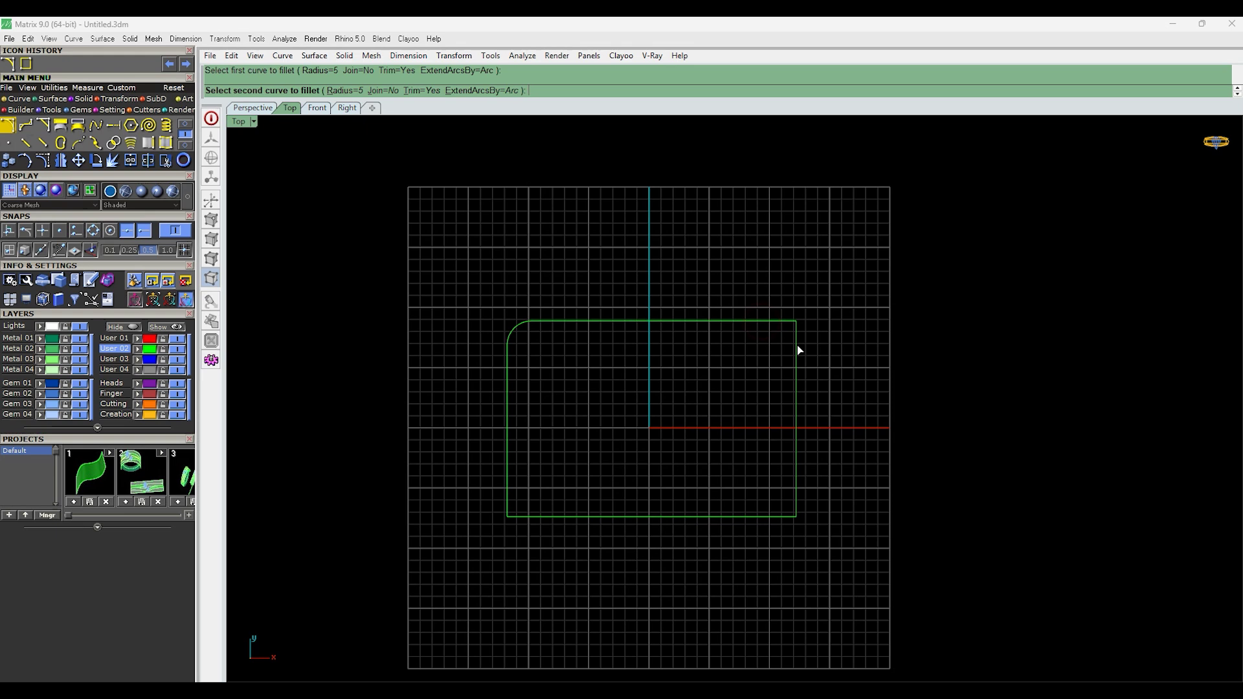
click(796, 345)
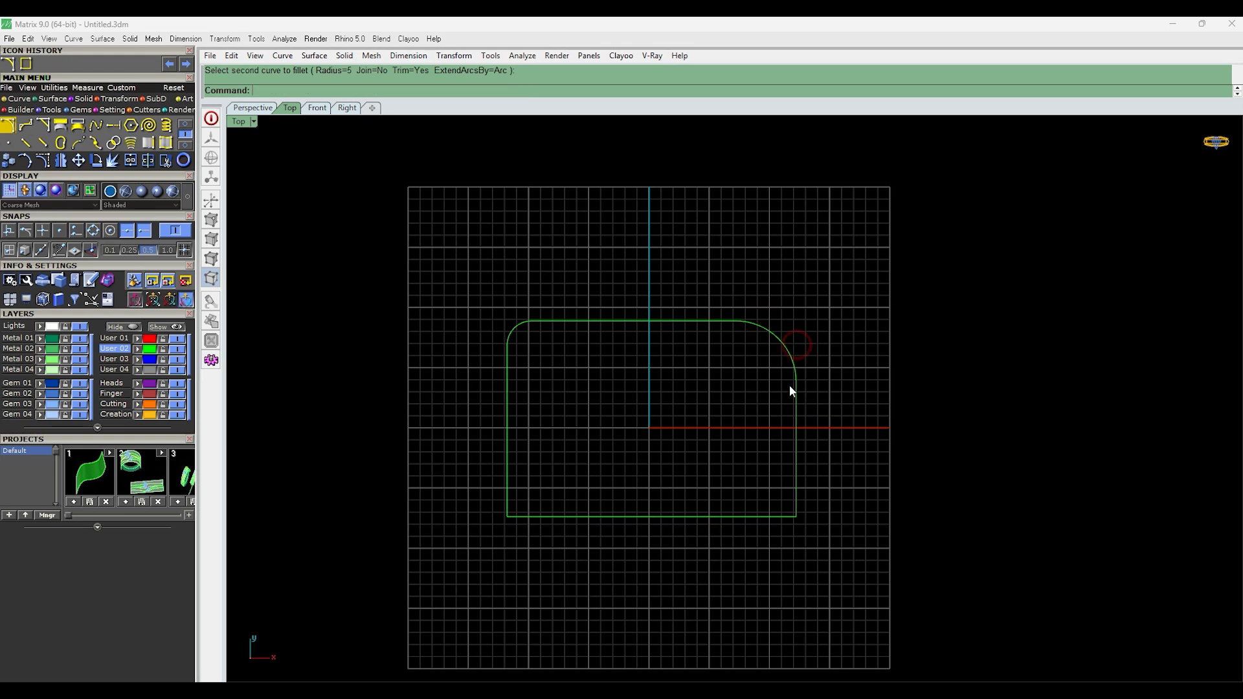
Fillet the rectangle's lower-right corner with radius 1.
right_click(651, 400)
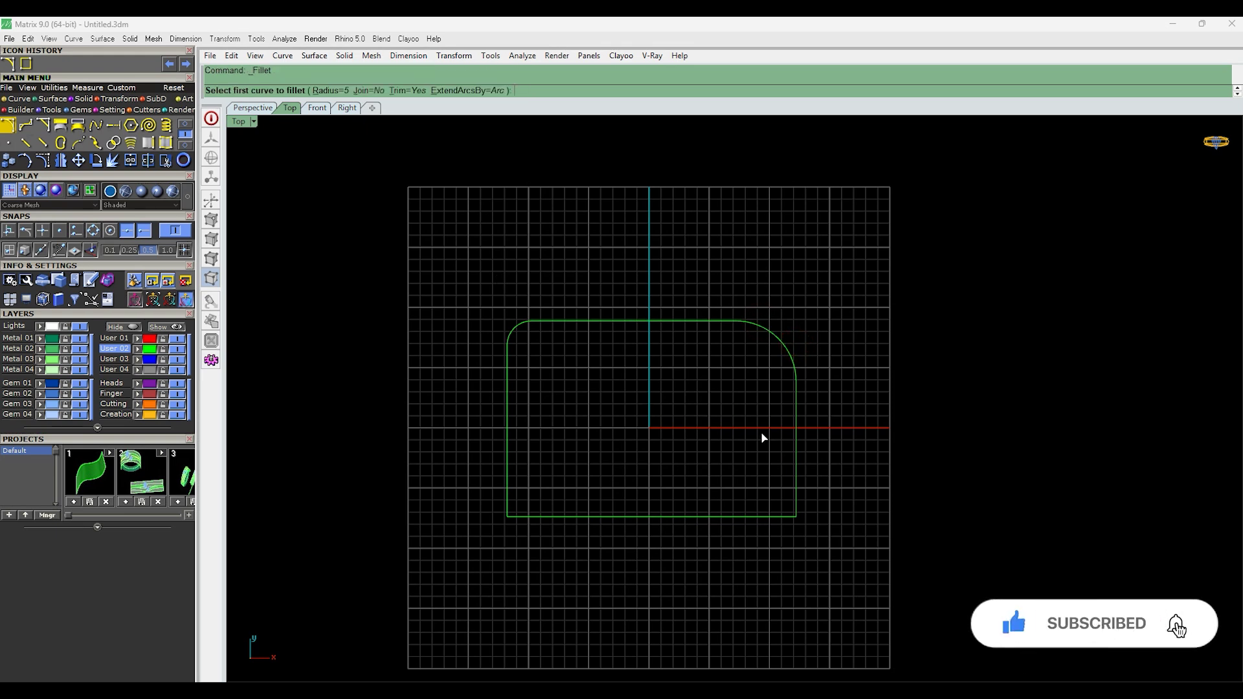
right_drag(762, 436, 770, 404)
click(330, 90)
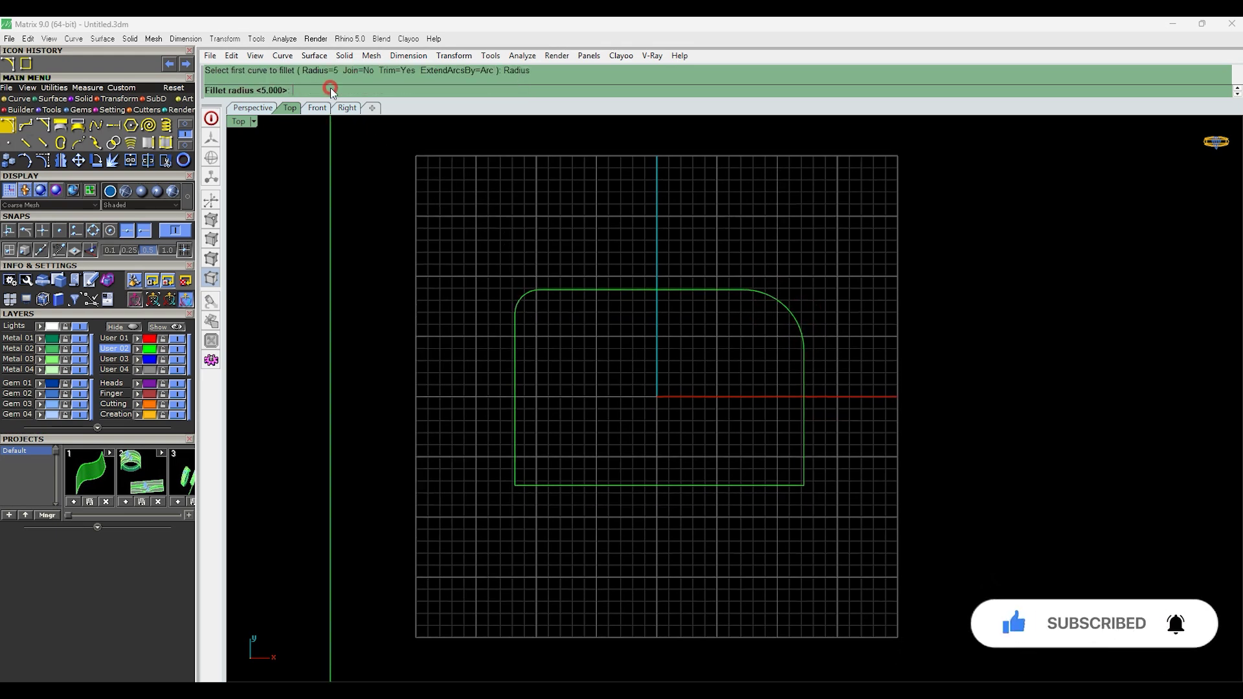
text(1)
key(Return)
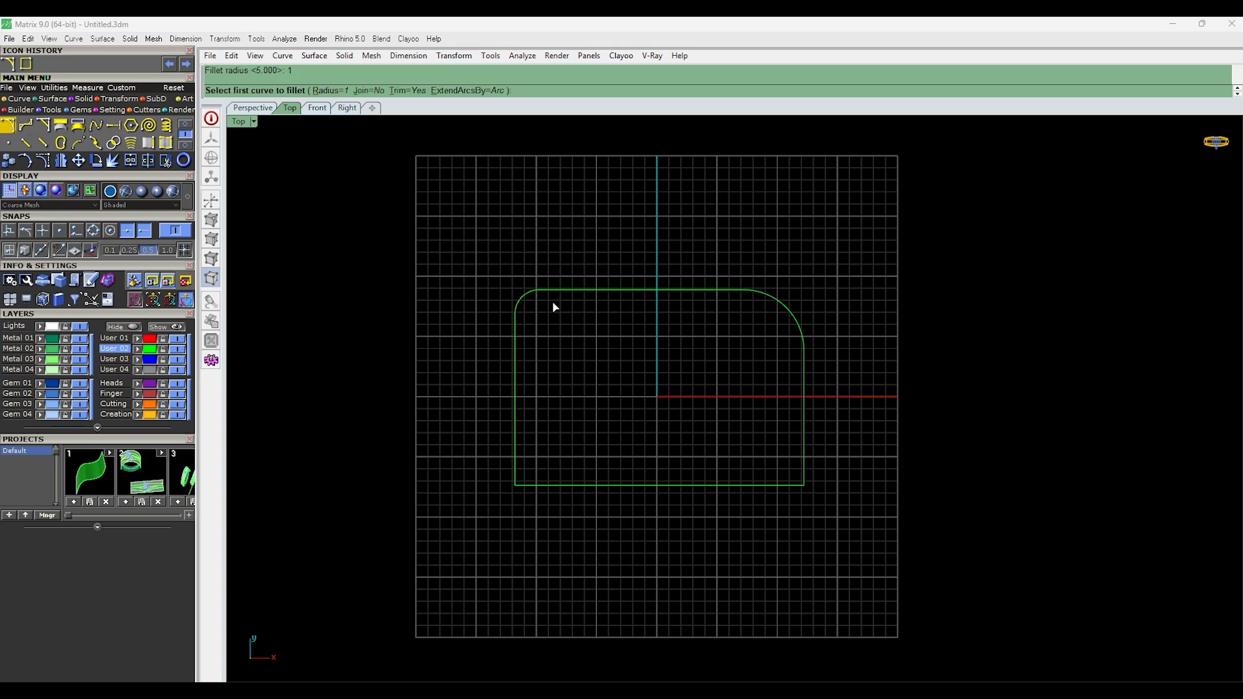
click(756, 486)
click(801, 469)
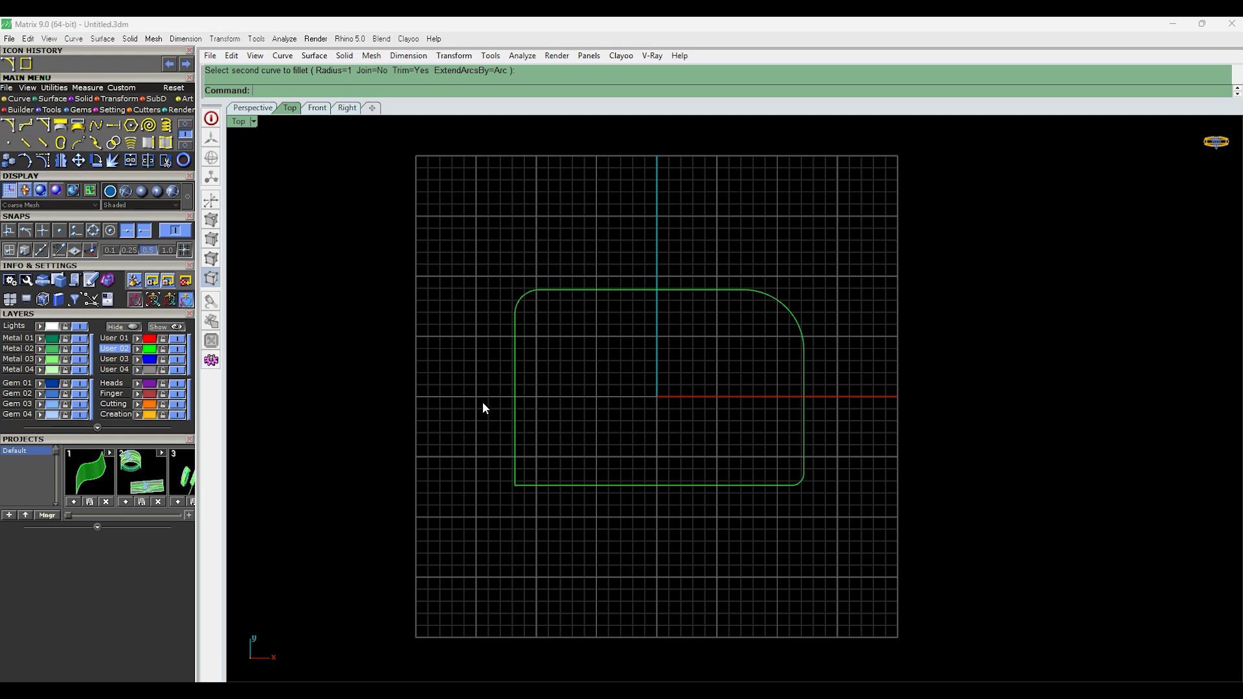
drag(646, 263, 508, 334)
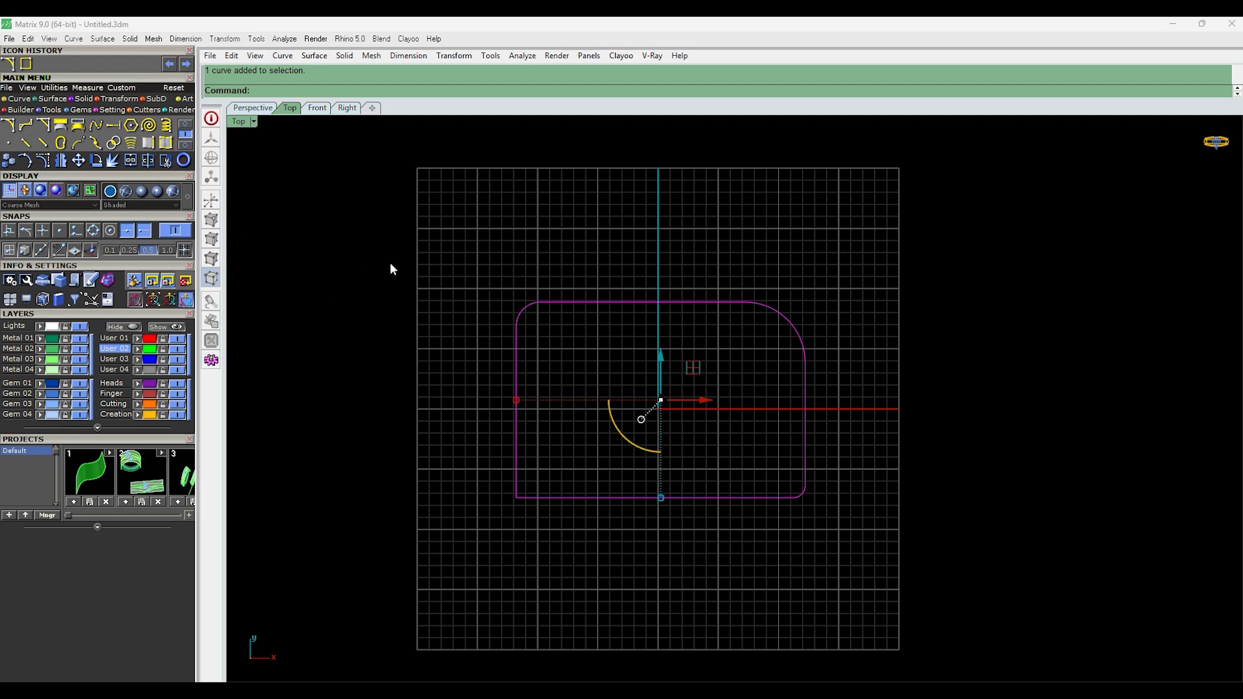
click(441, 308)
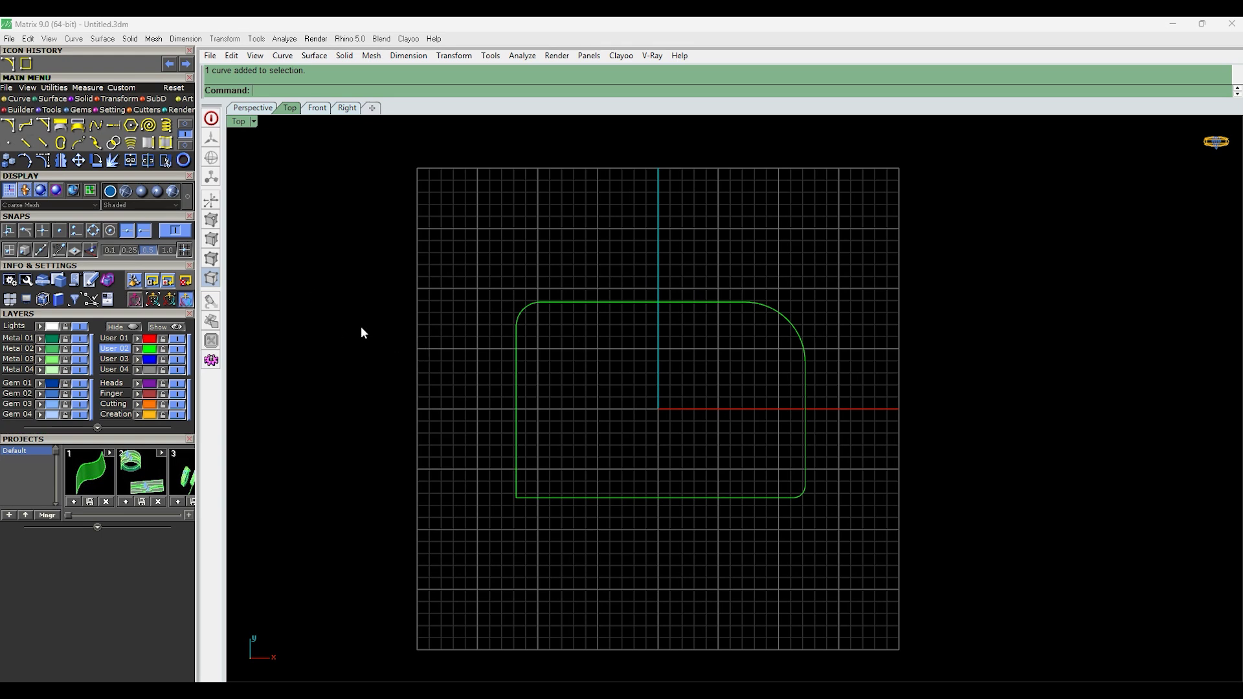
click(25, 125)
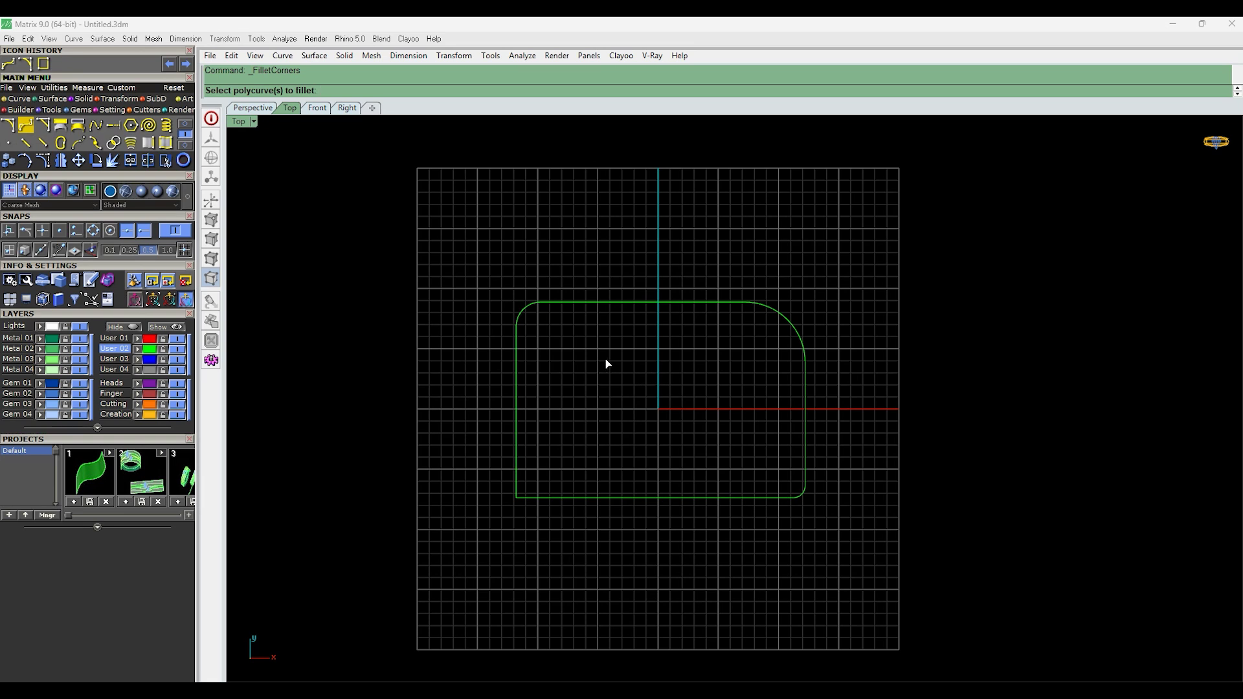
key(Escape)
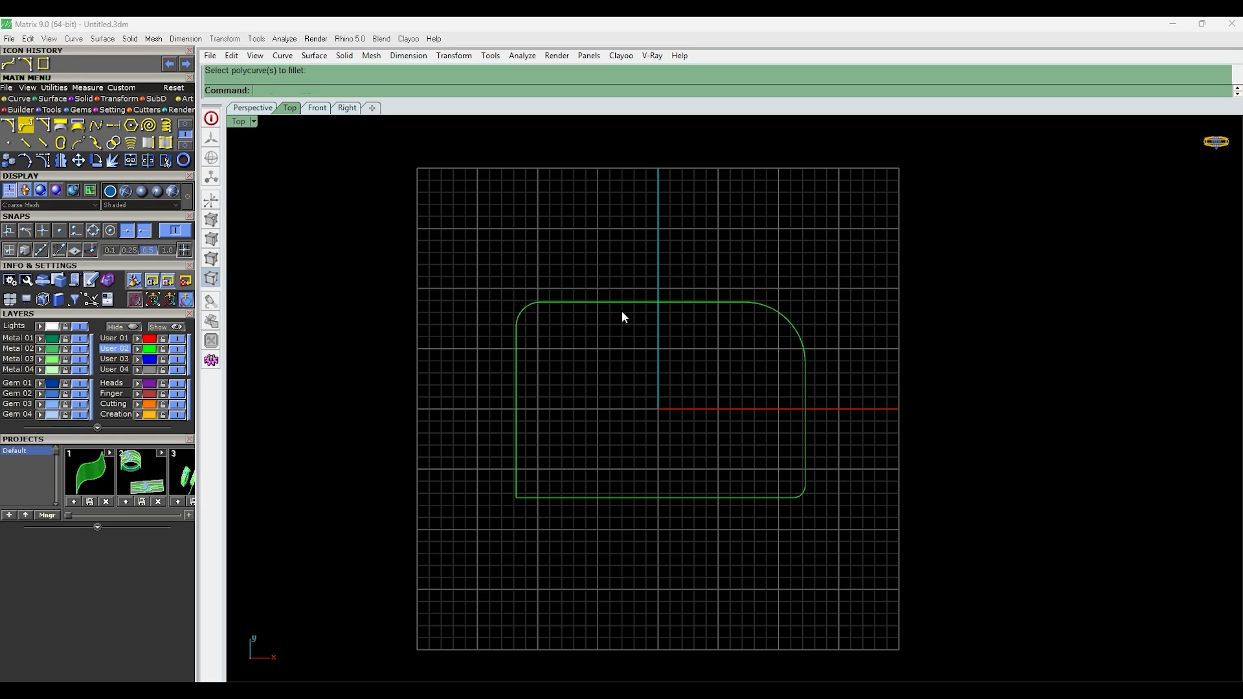
Undo the three individual corner fillets to restore the plain rectangle.
key(ctrl+z)
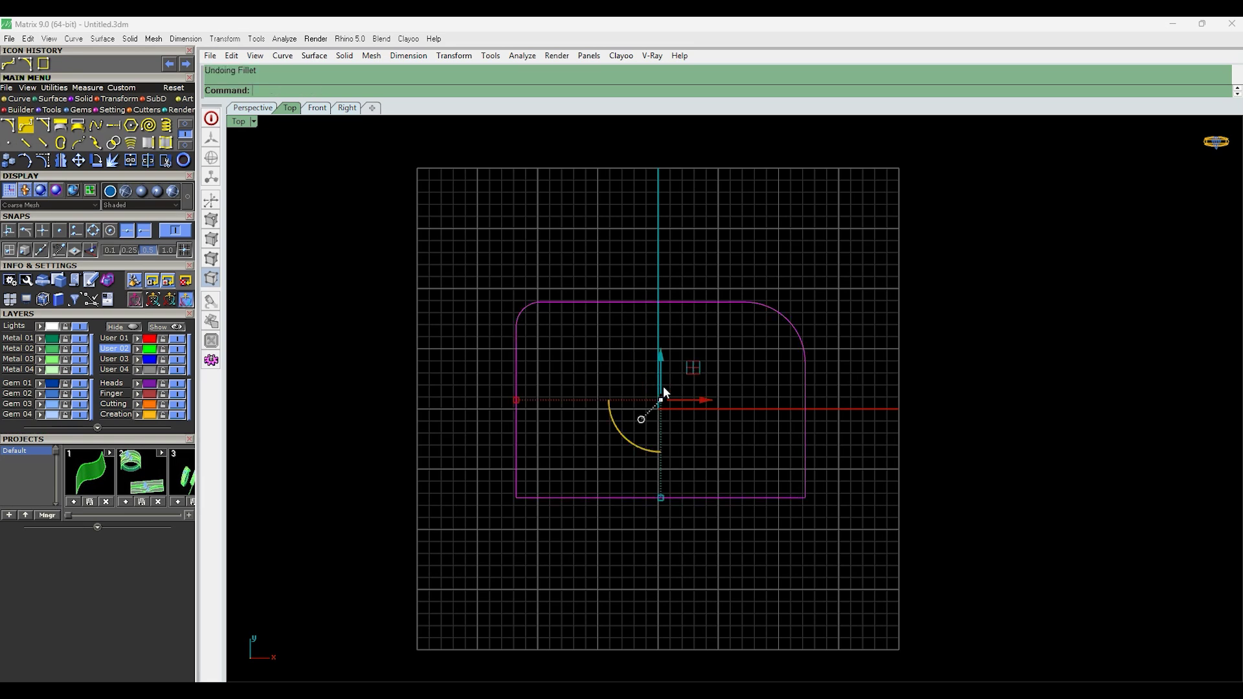
click(670, 268)
drag(514, 263, 493, 311)
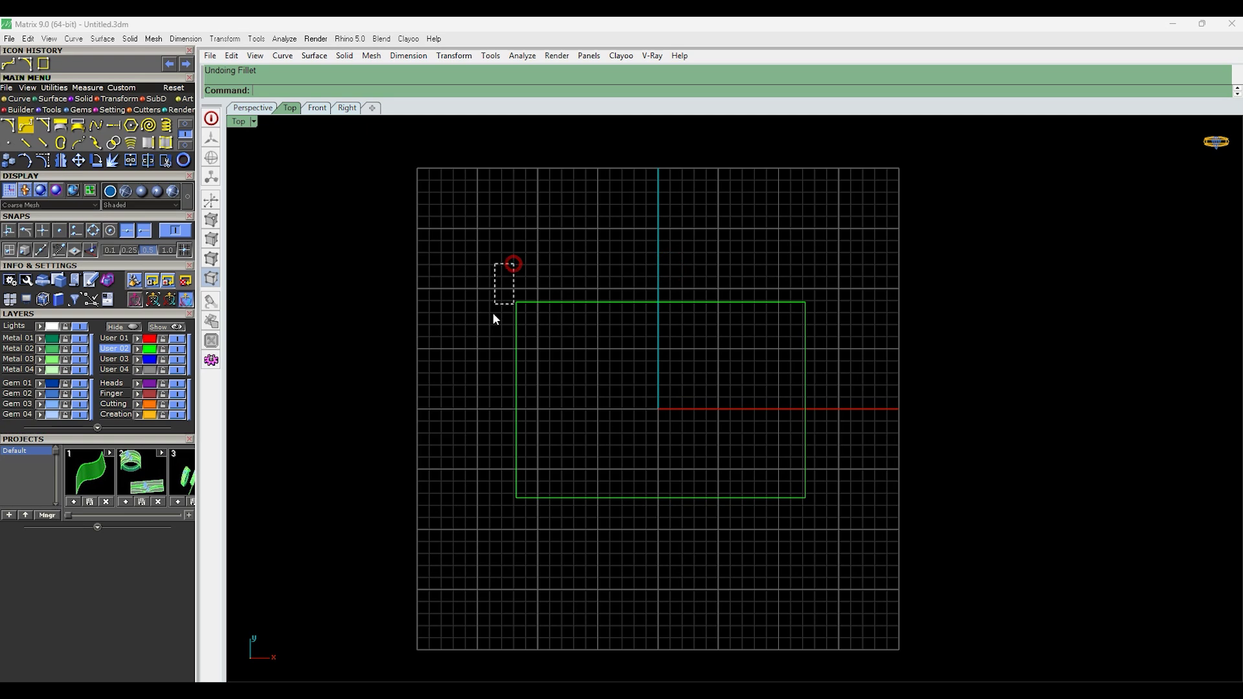
Select the rectangle and round all four of its corners at once using Fillet Corners with radius 2.
drag(415, 213, 847, 574)
right_drag(609, 341, 659, 327)
drag(526, 228, 971, 603)
right_drag(833, 455, 786, 462)
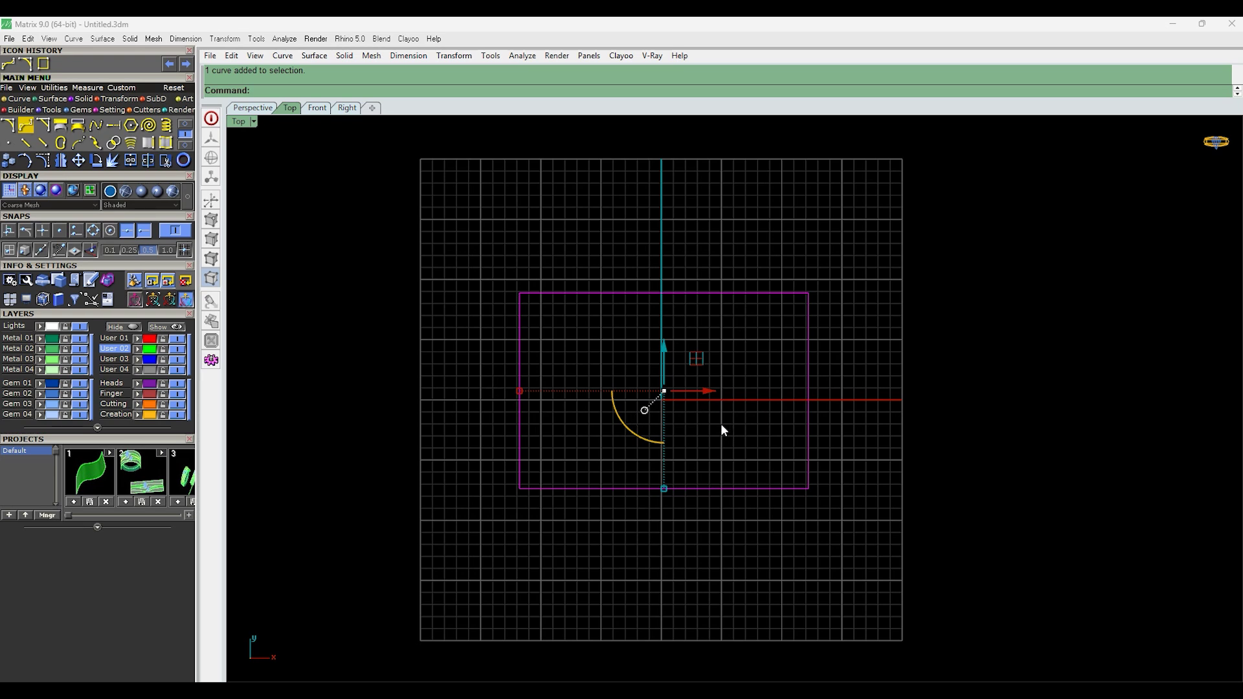
click(495, 291)
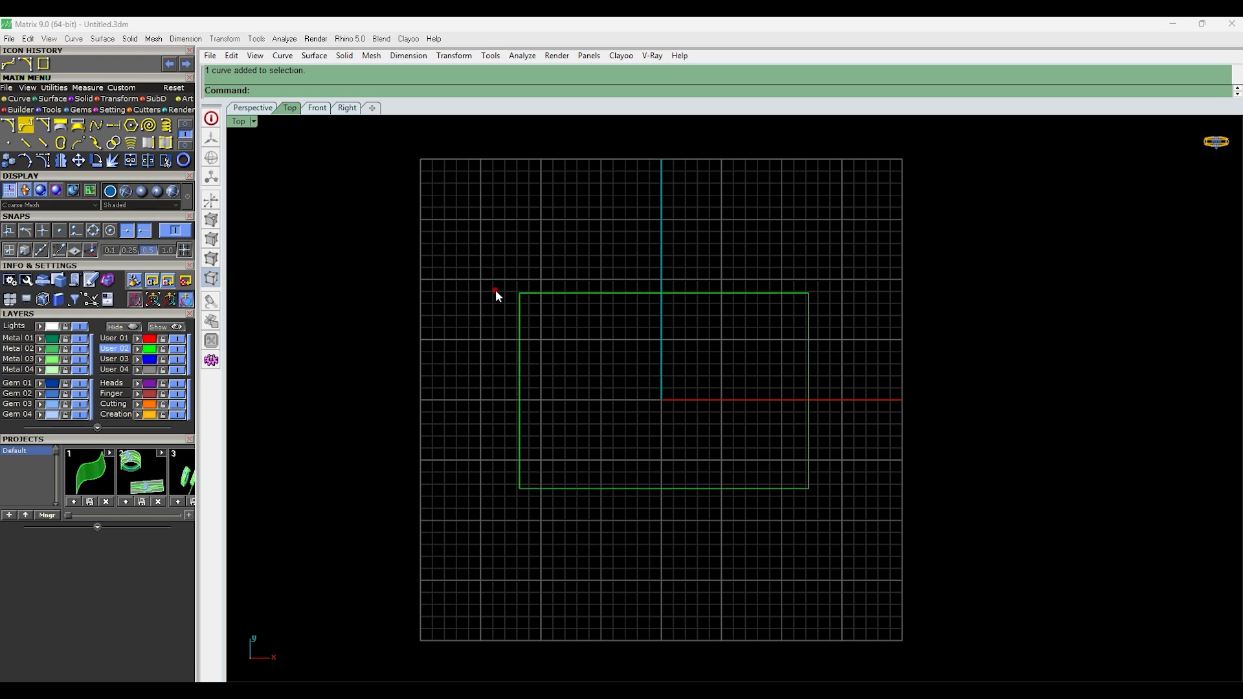
drag(571, 255, 608, 326)
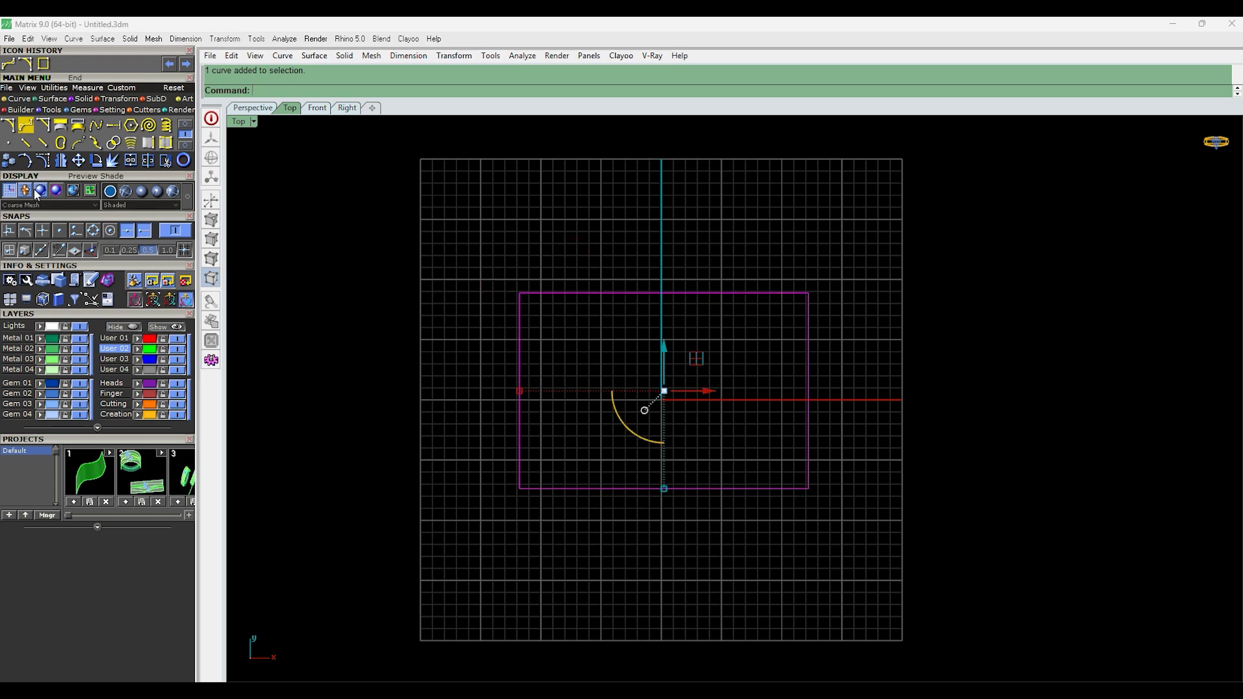
click(26, 126)
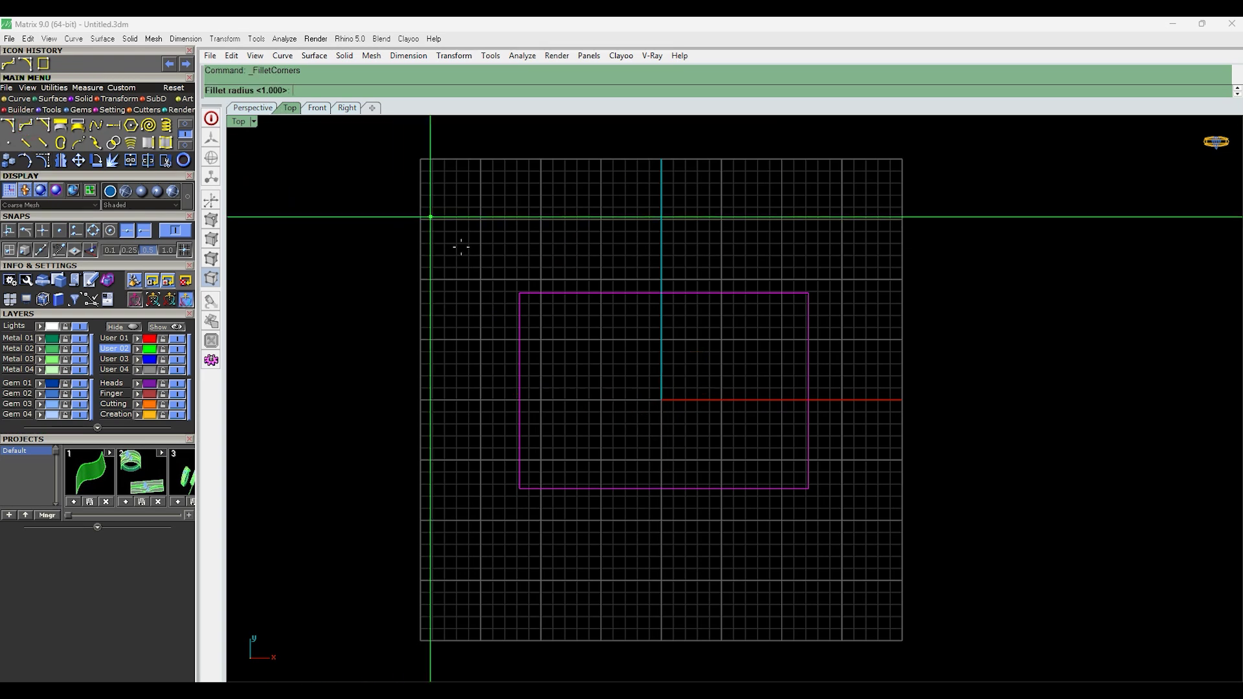
text(2)
key(Return)
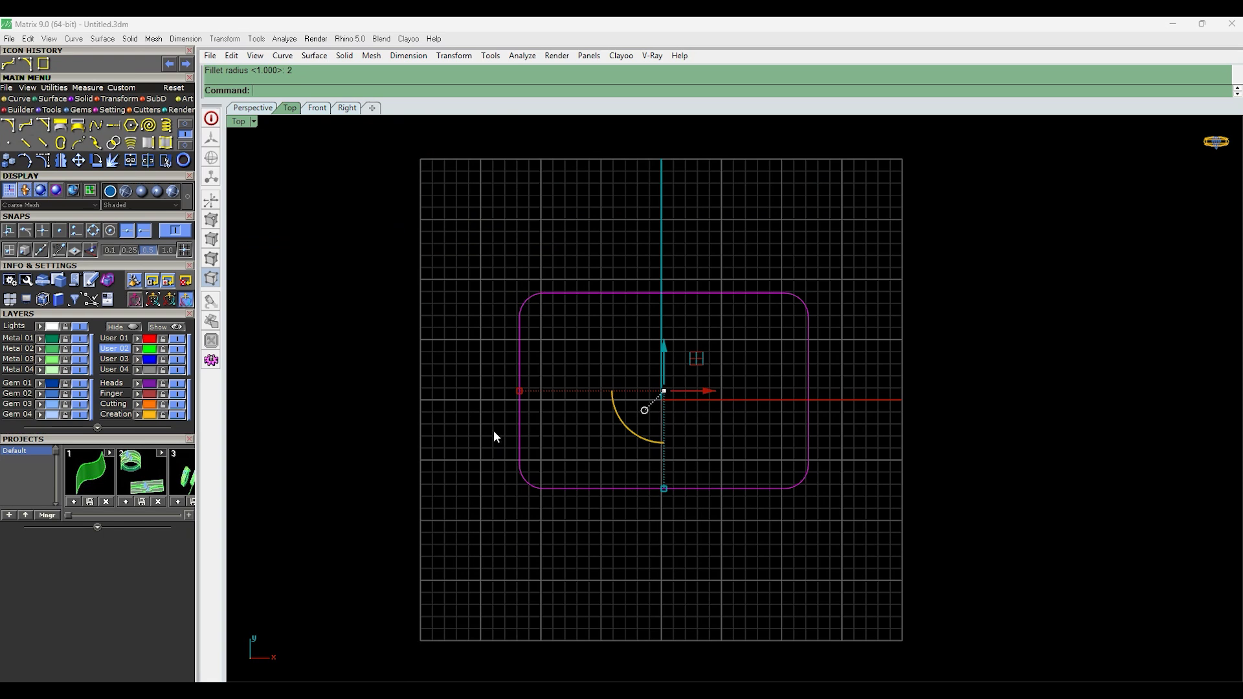
Undo the Fillet Corners operation on the rectangle.
drag(496, 442, 654, 244)
drag(424, 224, 1025, 591)
key(Escape)
key(ctrl+z)
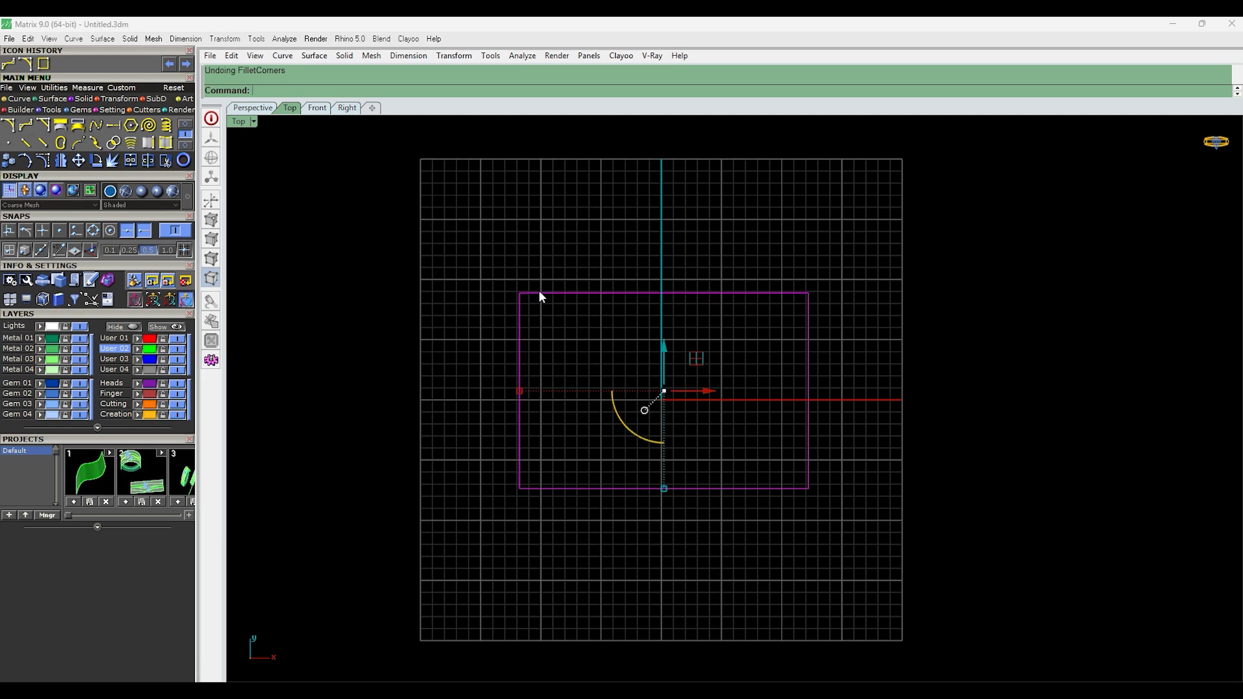
click(9, 126)
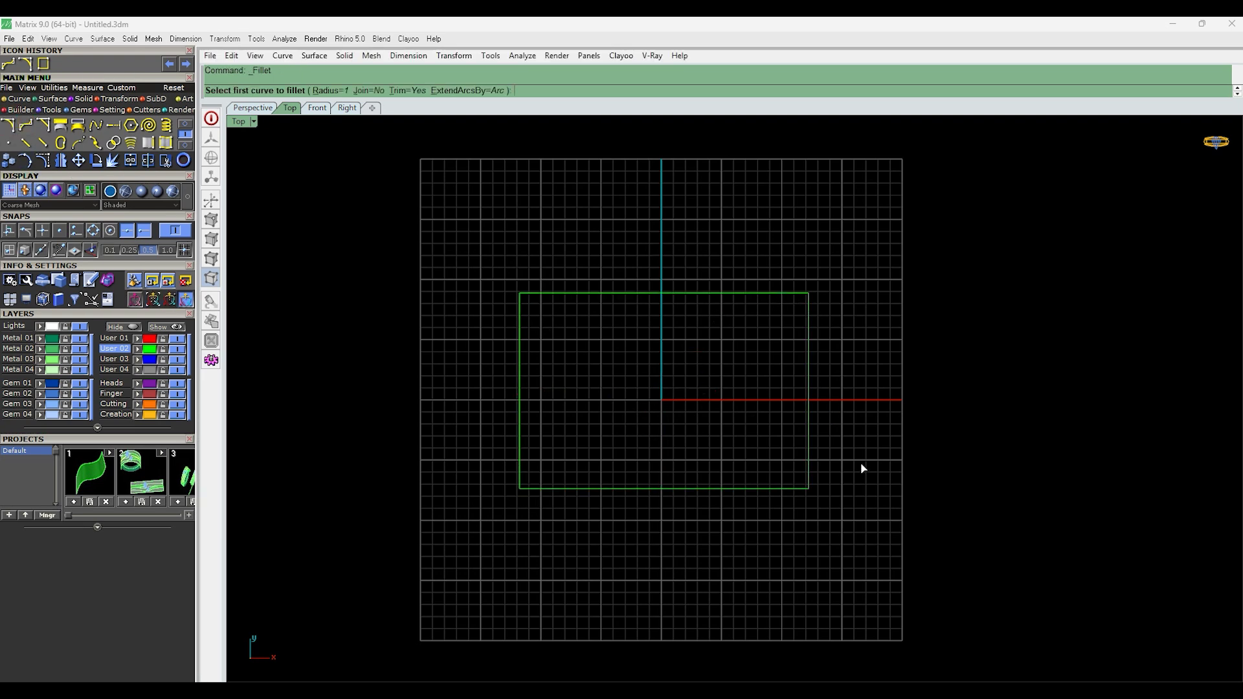
click(25, 126)
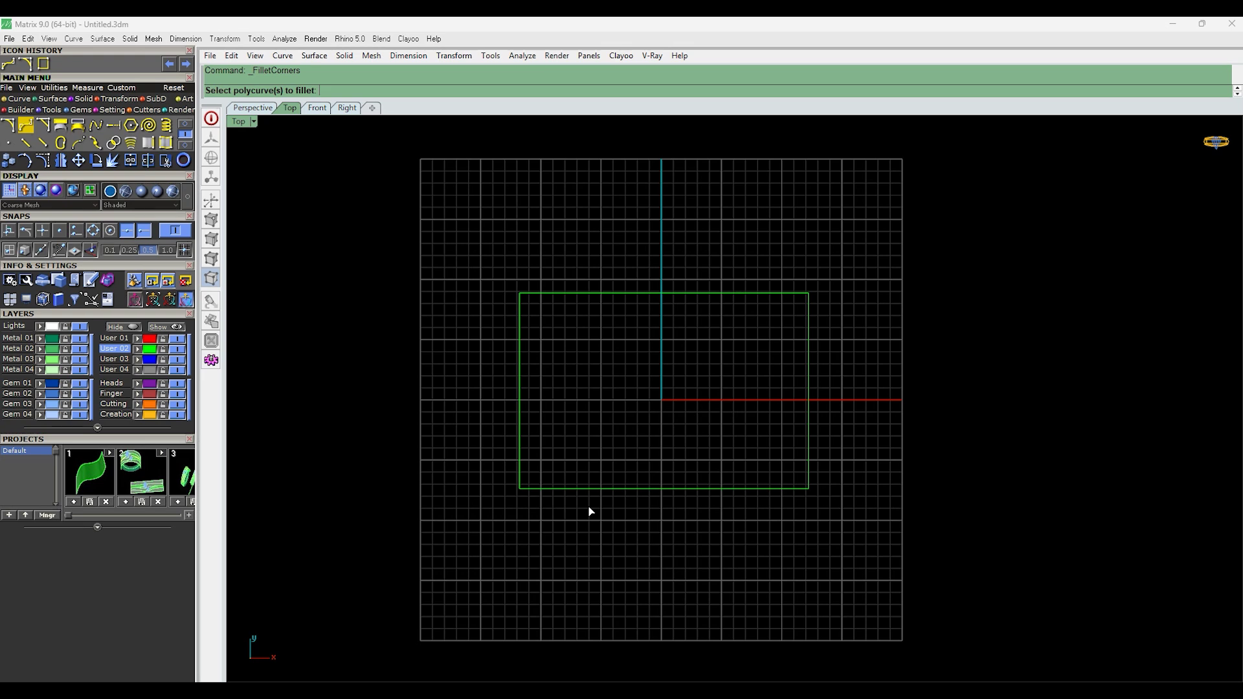
key(Escape)
Explode the rectangle into separate lines and delete its bottom edge.
drag(641, 446, 613, 546)
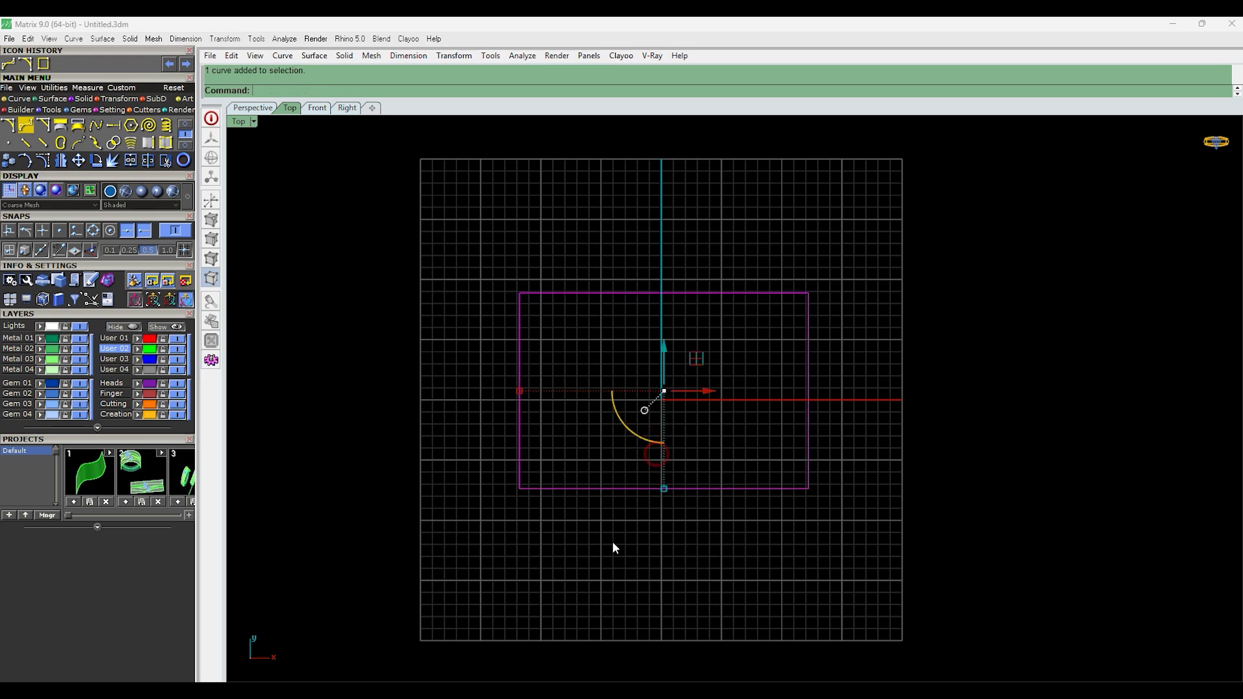
click(112, 160)
drag(595, 452, 571, 541)
key(Delete)
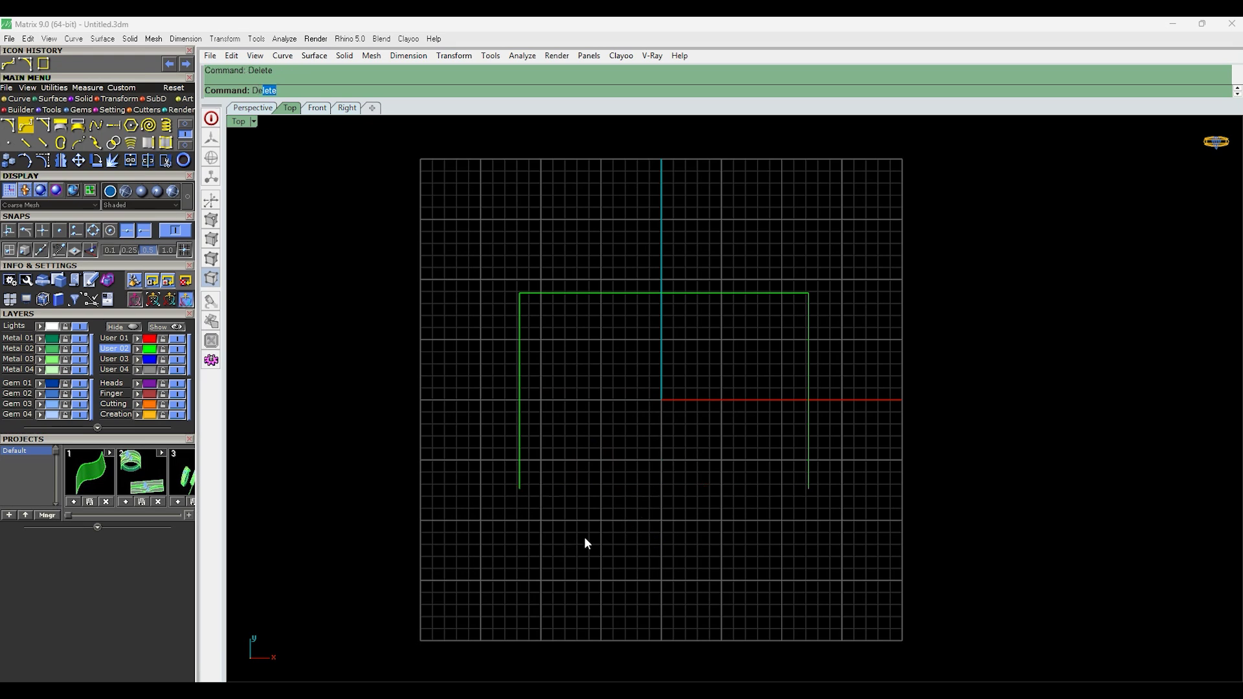
Join the three remaining lines into one open curve and select it.
drag(452, 214, 1023, 631)
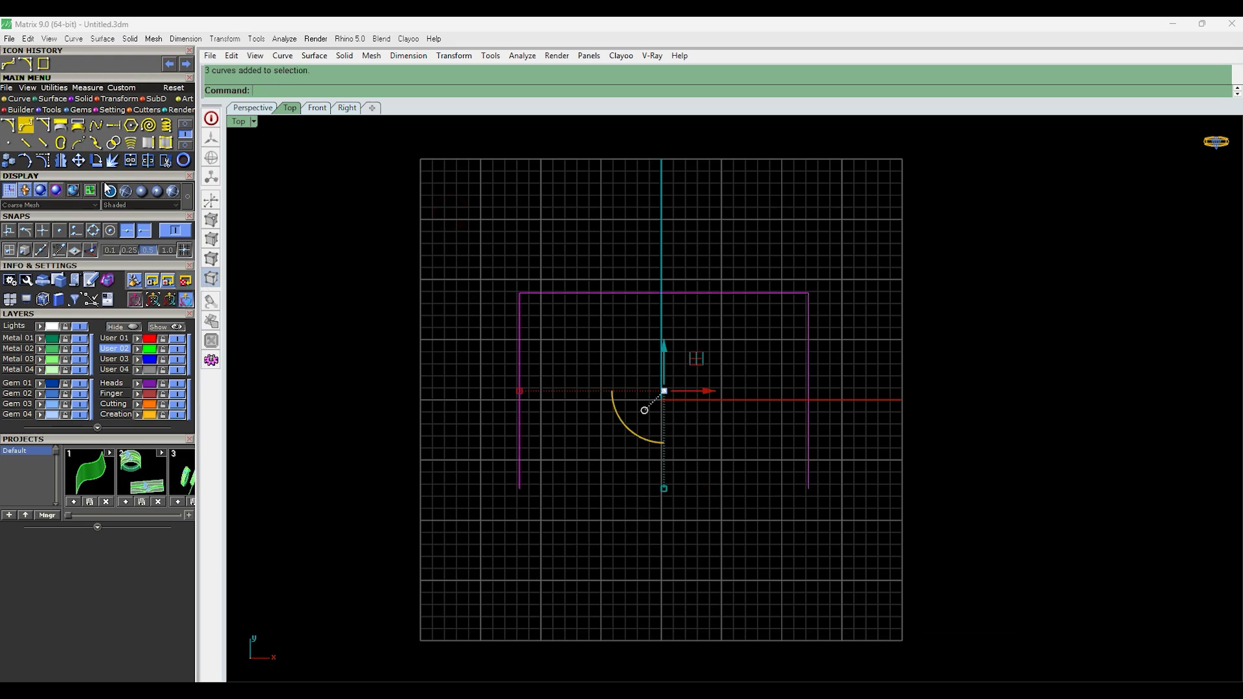
click(130, 159)
click(617, 294)
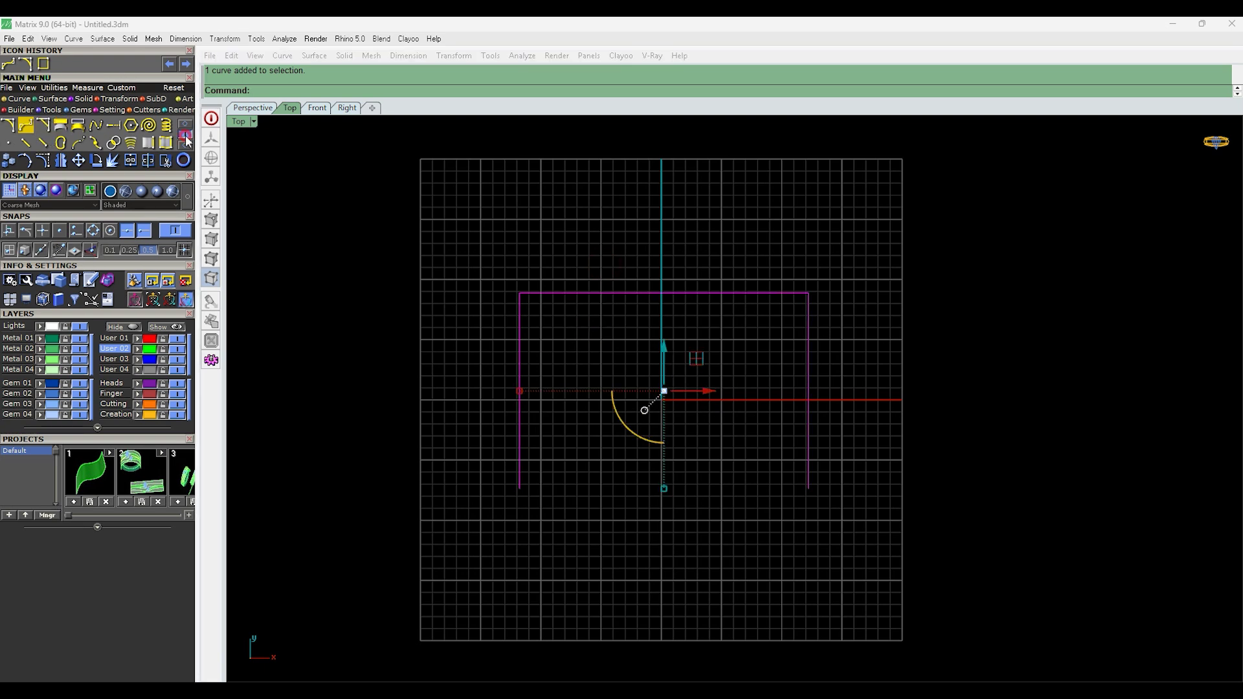
Round both corners of the joined open curve using Fillet Corners with radius 2, and undo the rounding.
click(30, 130)
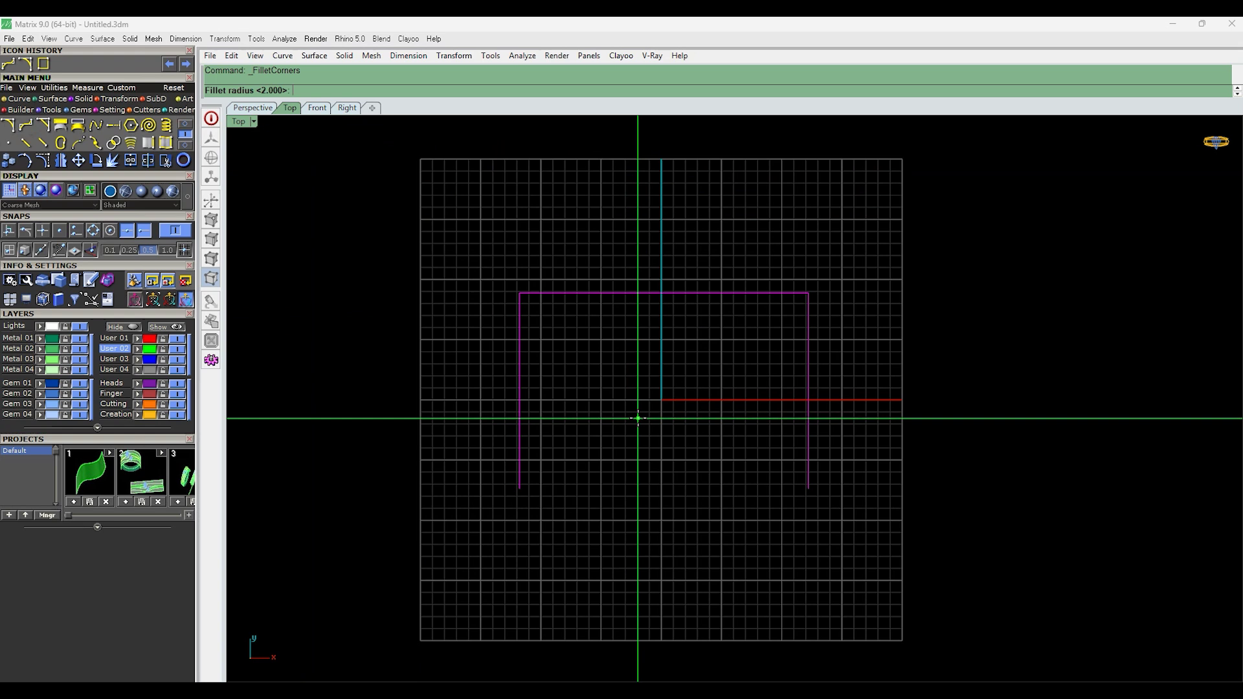
key(Return)
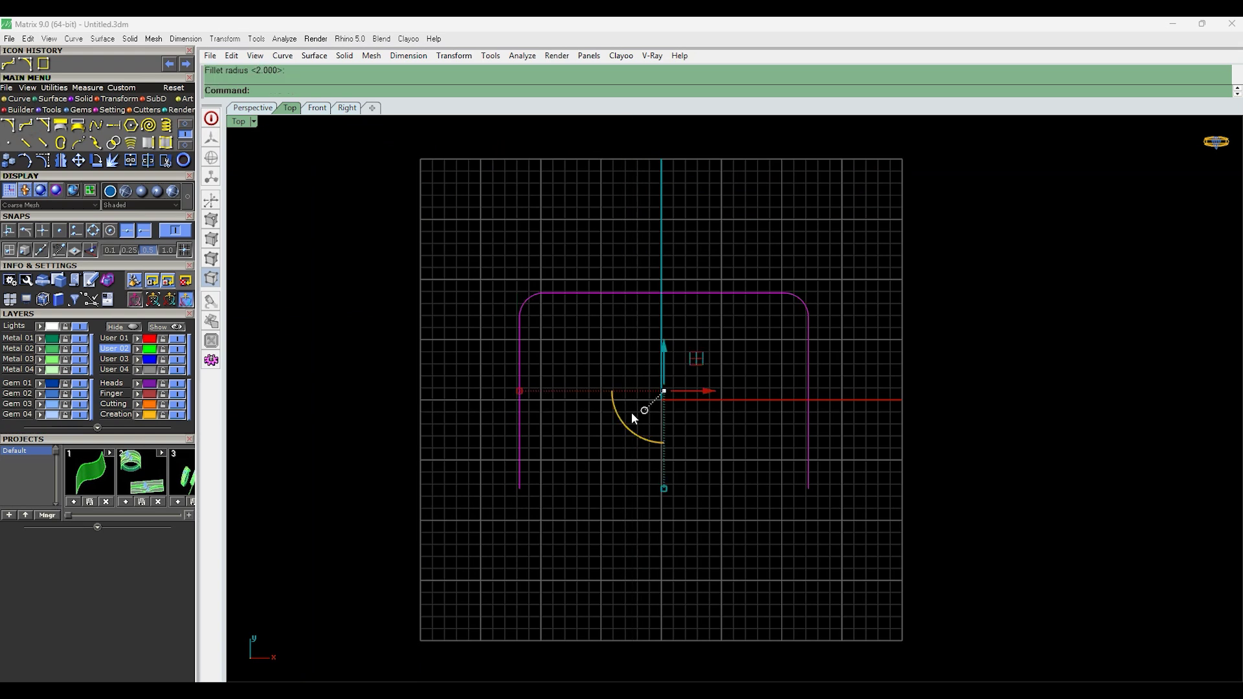
drag(574, 261, 483, 354)
click(732, 228)
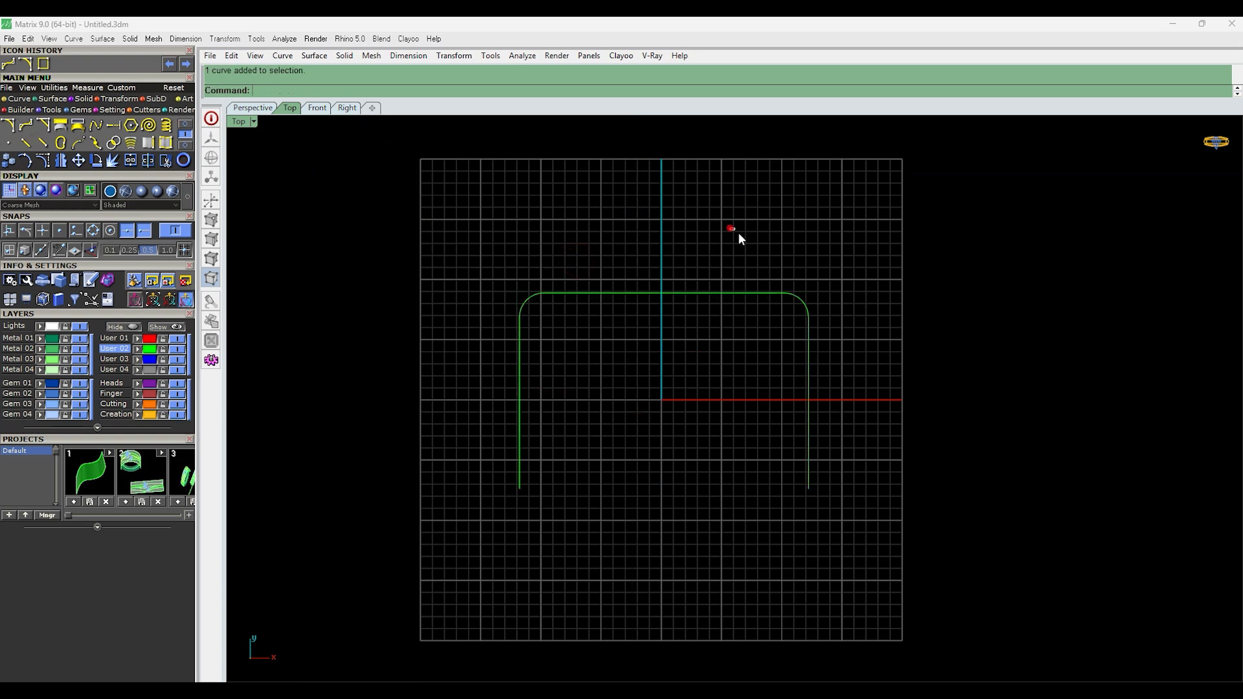
click(724, 499)
drag(883, 520, 411, 448)
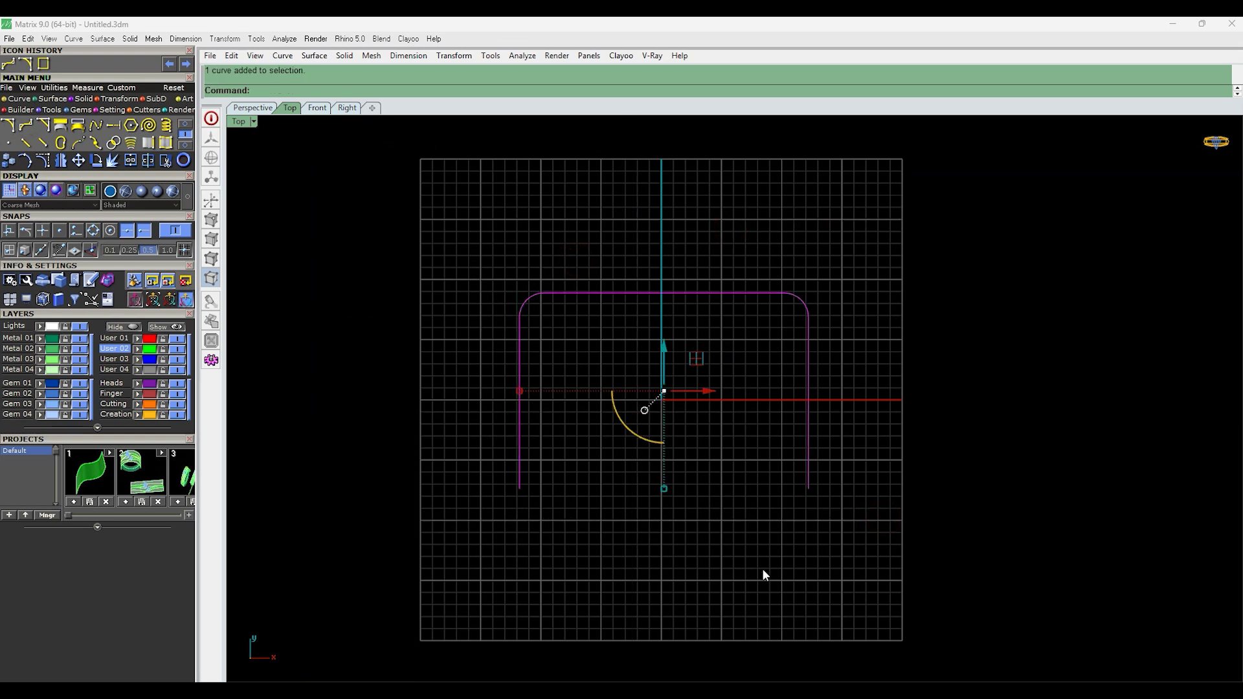
drag(904, 607, 413, 390)
click(477, 274)
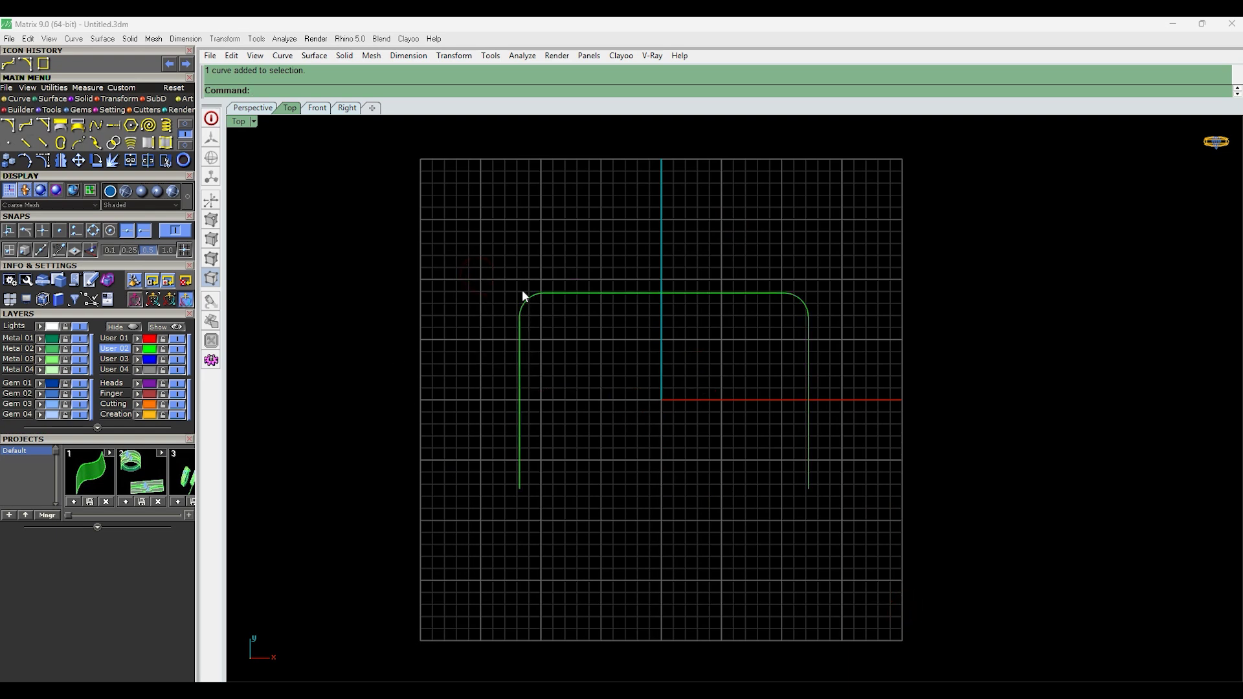
key(ctrl+z)
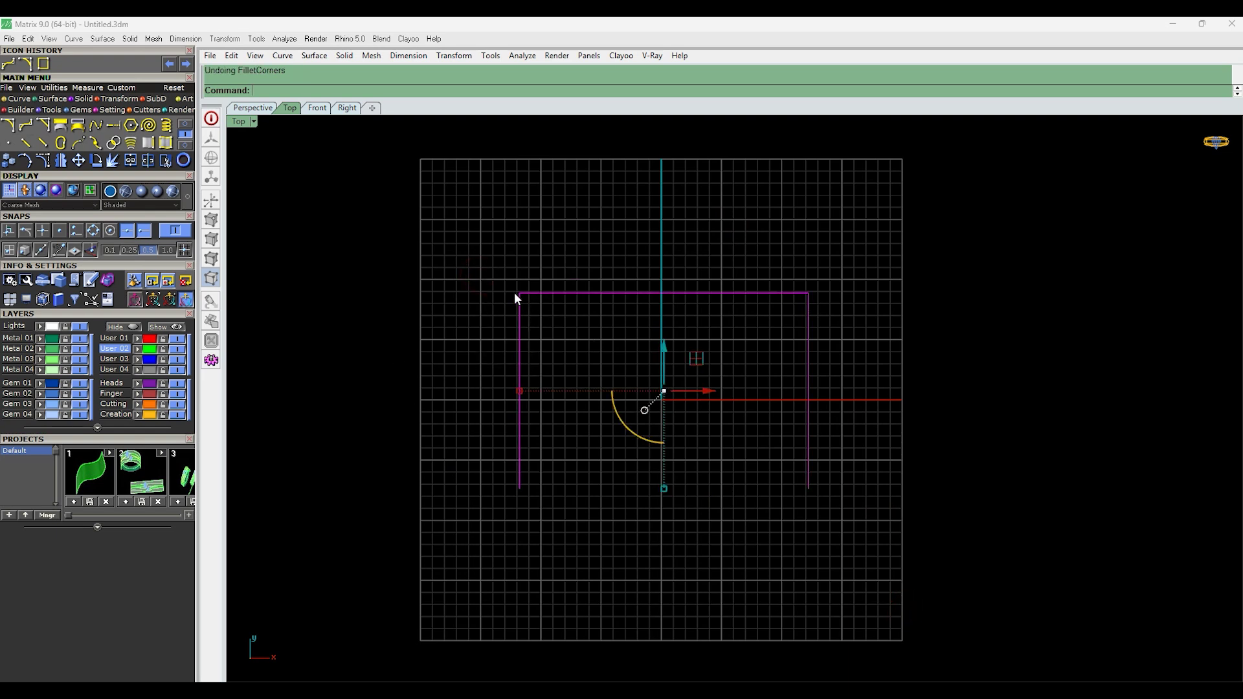
Fillet the open curve's upper-left corner between the left and top edges with radius 1.
right_drag(781, 313, 753, 344)
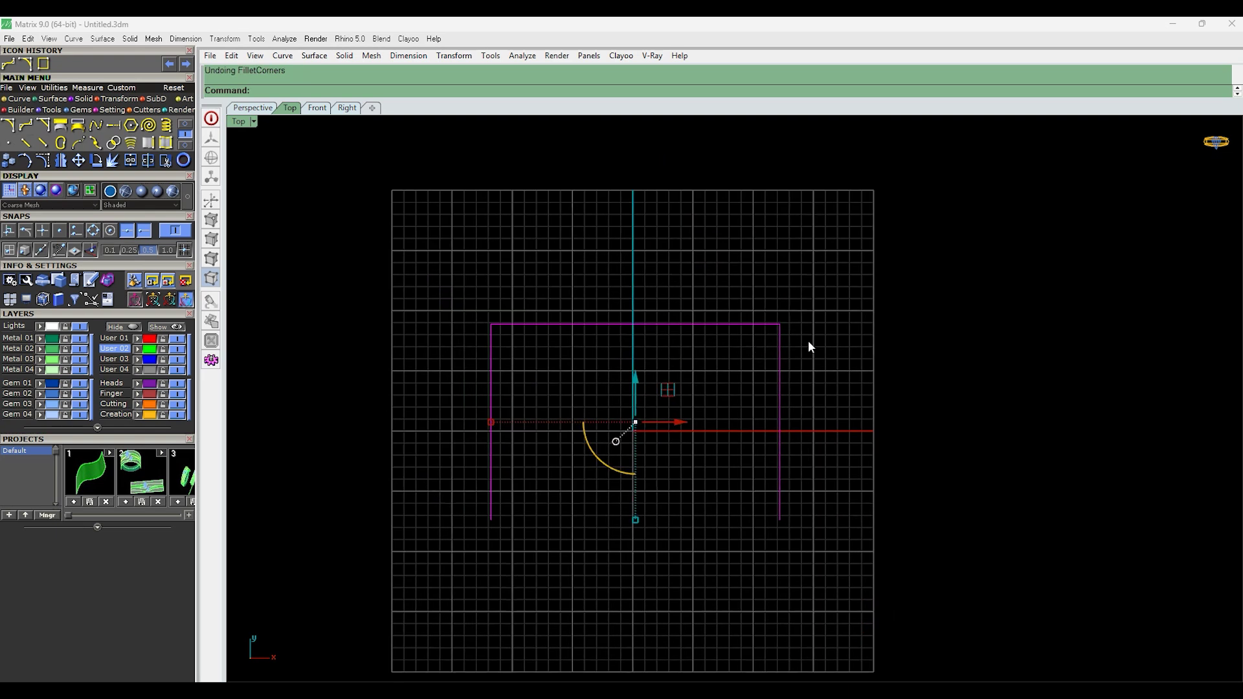
scroll(778, 321, up, 4)
scroll(770, 323, down, 2)
right_drag(509, 336, 585, 312)
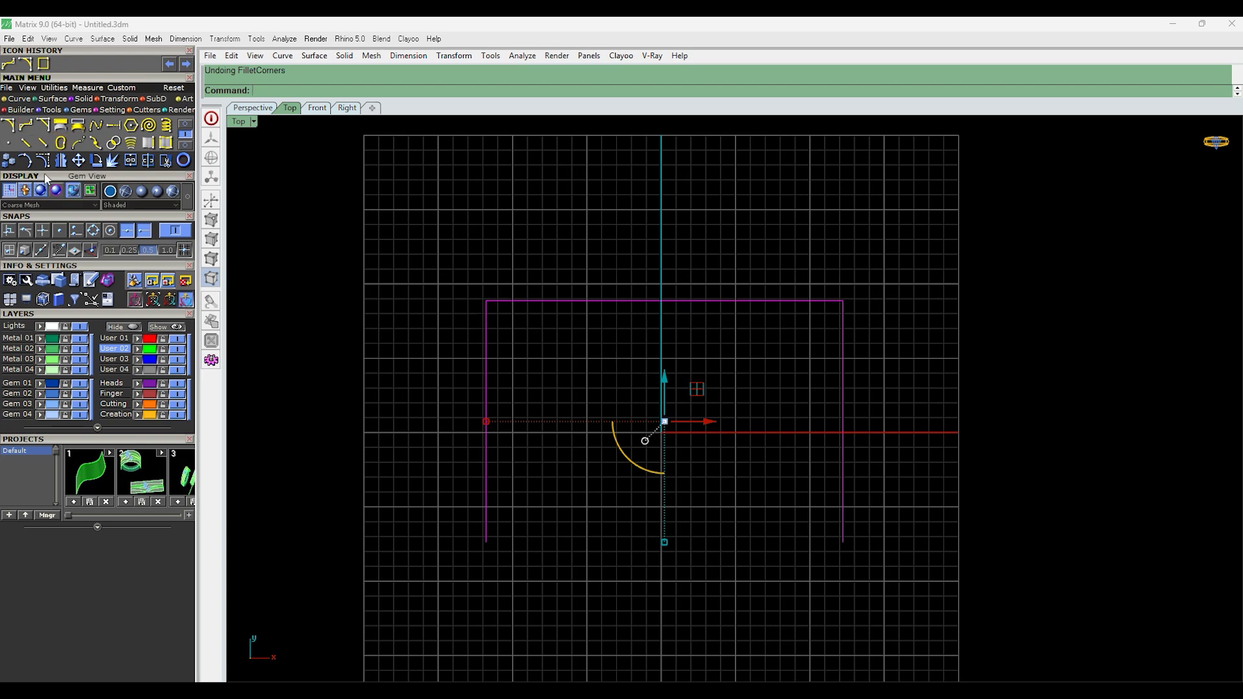
click(8, 127)
click(488, 341)
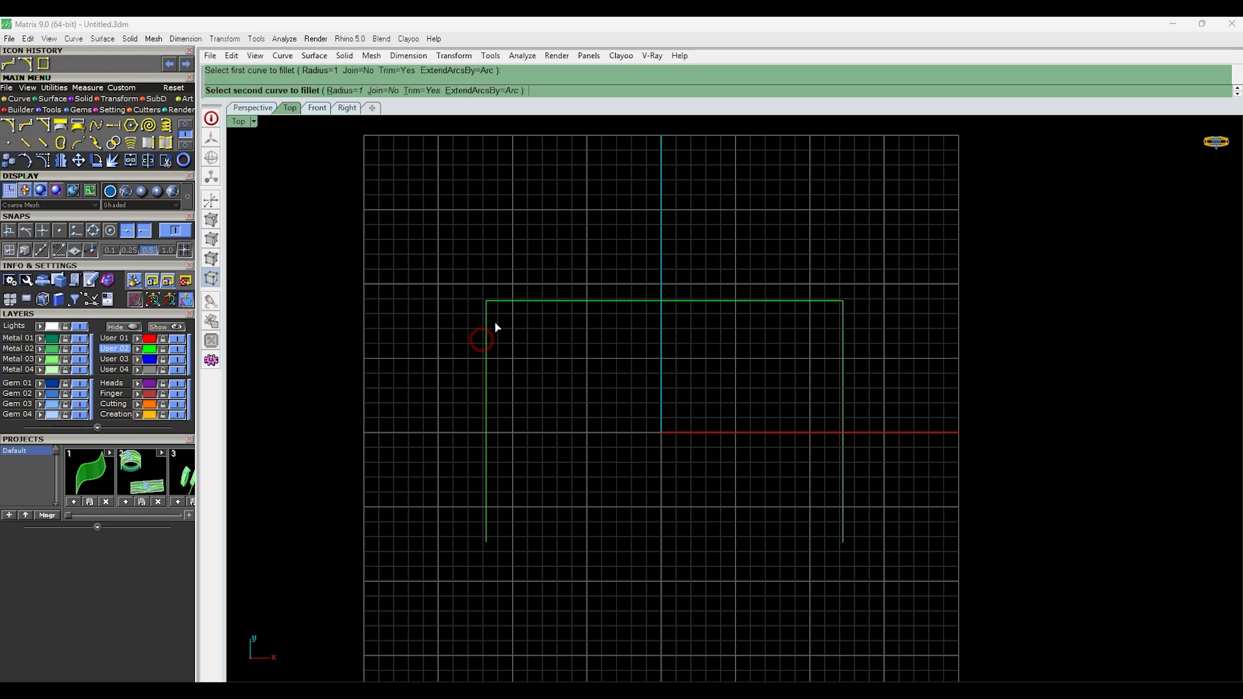
click(514, 300)
right_click(514, 298)
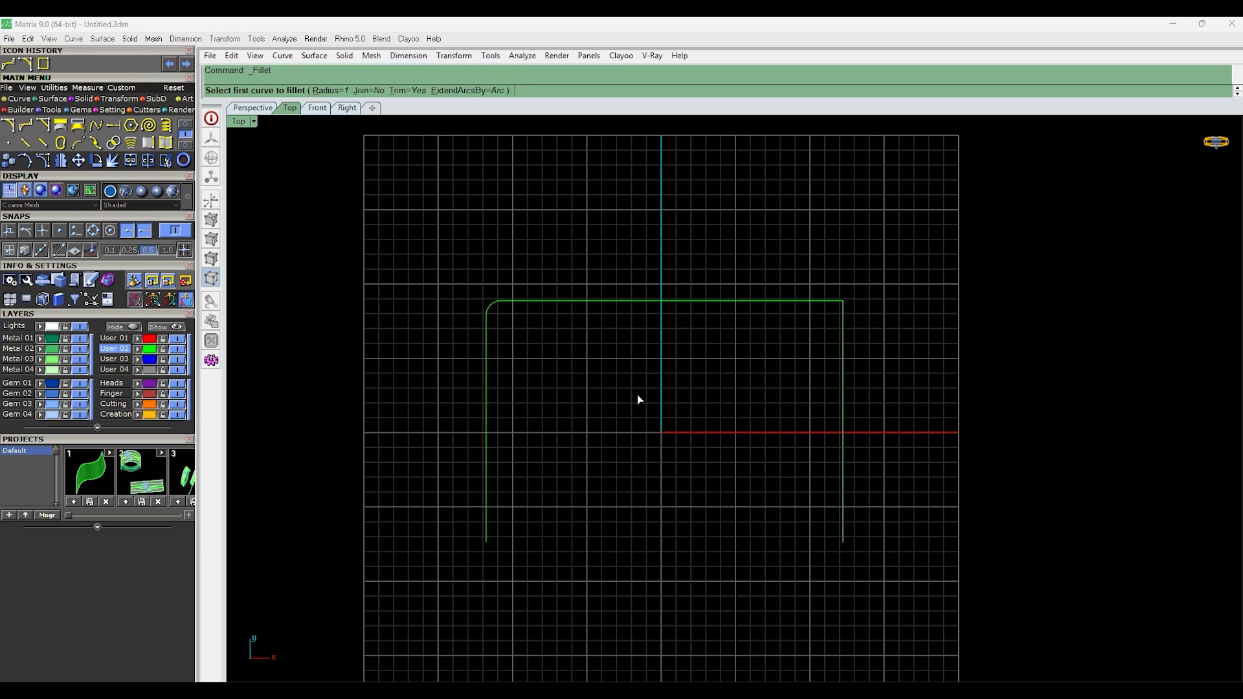
key(Escape)
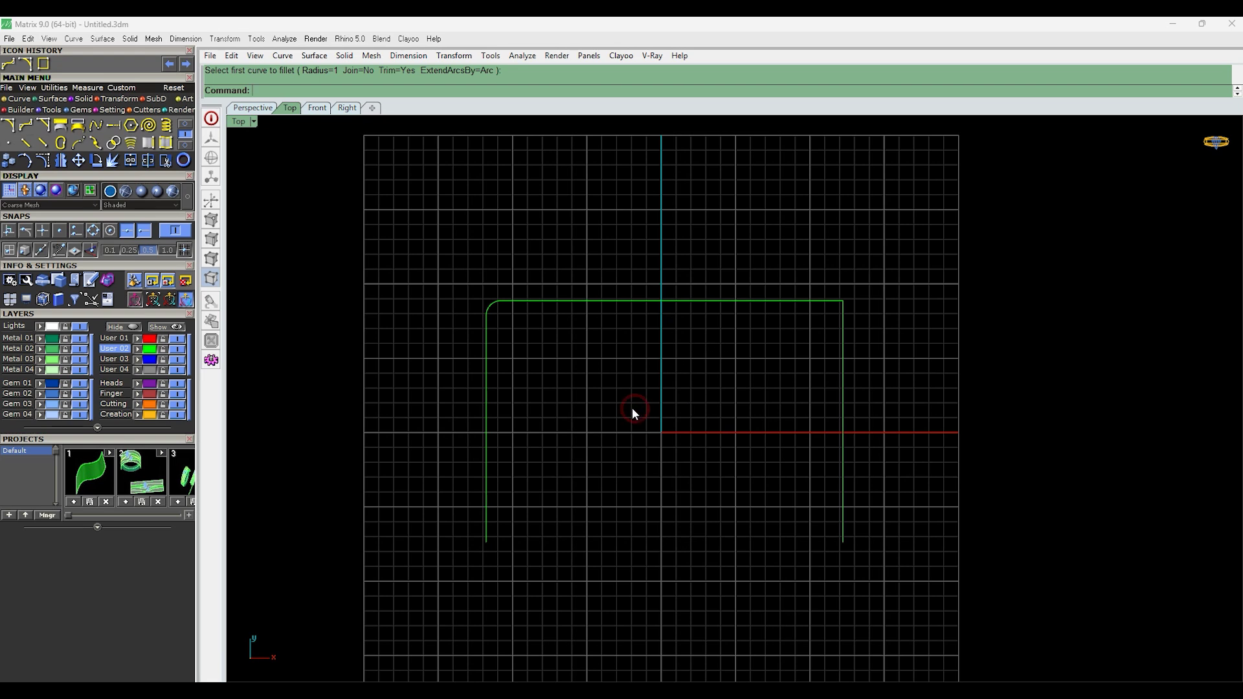
Undo the fillet, the join and the edge deletion back to the complete closed rectangle, and select it.
key(ctrl+z)
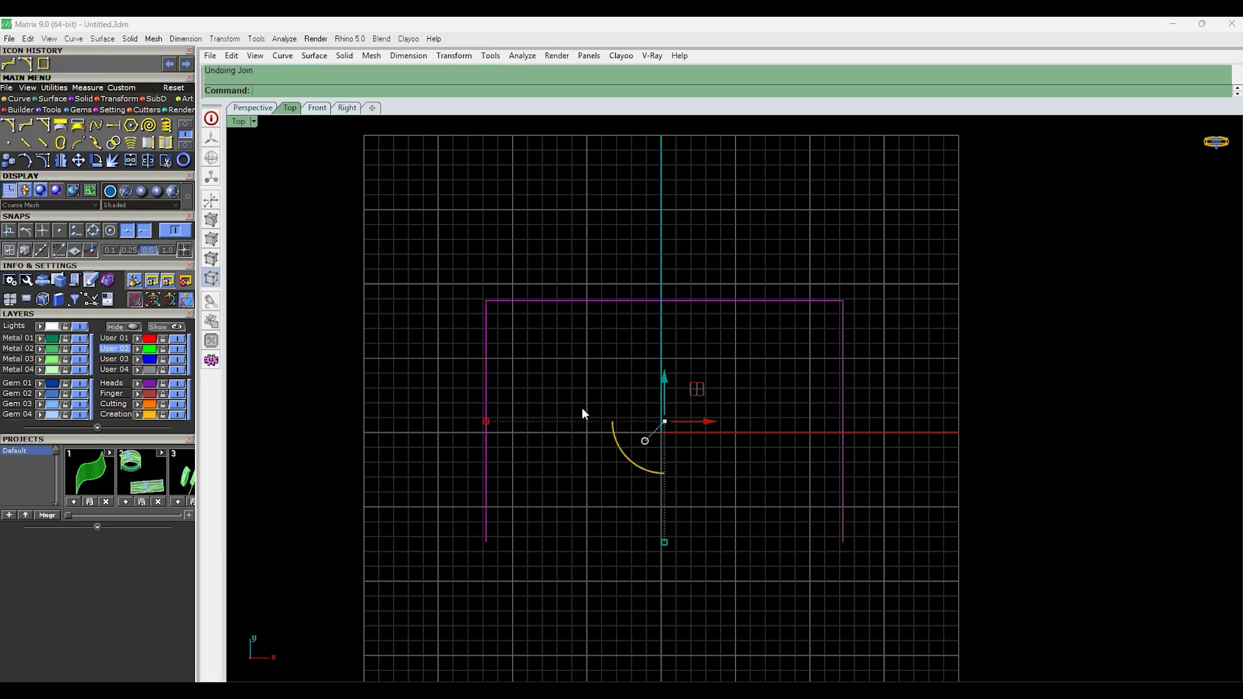
key(ctrl+z)
click(596, 301)
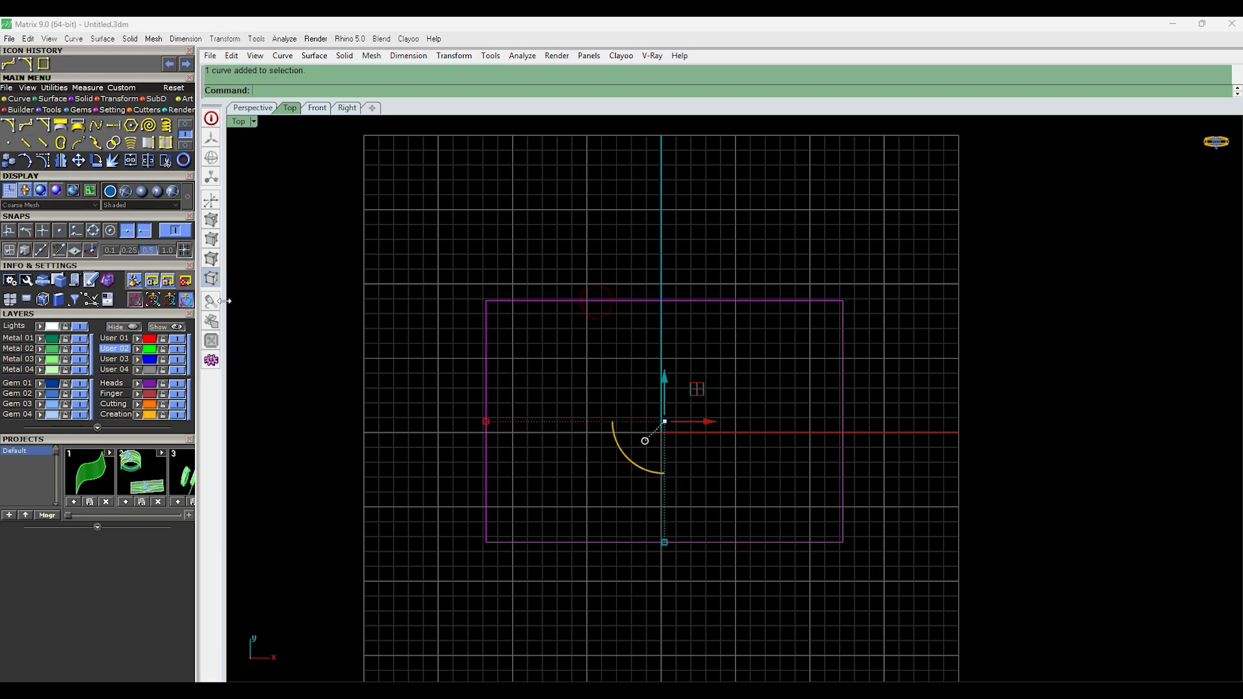
Chamfer the rectangle's upper-left corner between the top and left edges with both distances set to 2.
click(44, 124)
key(Escape)
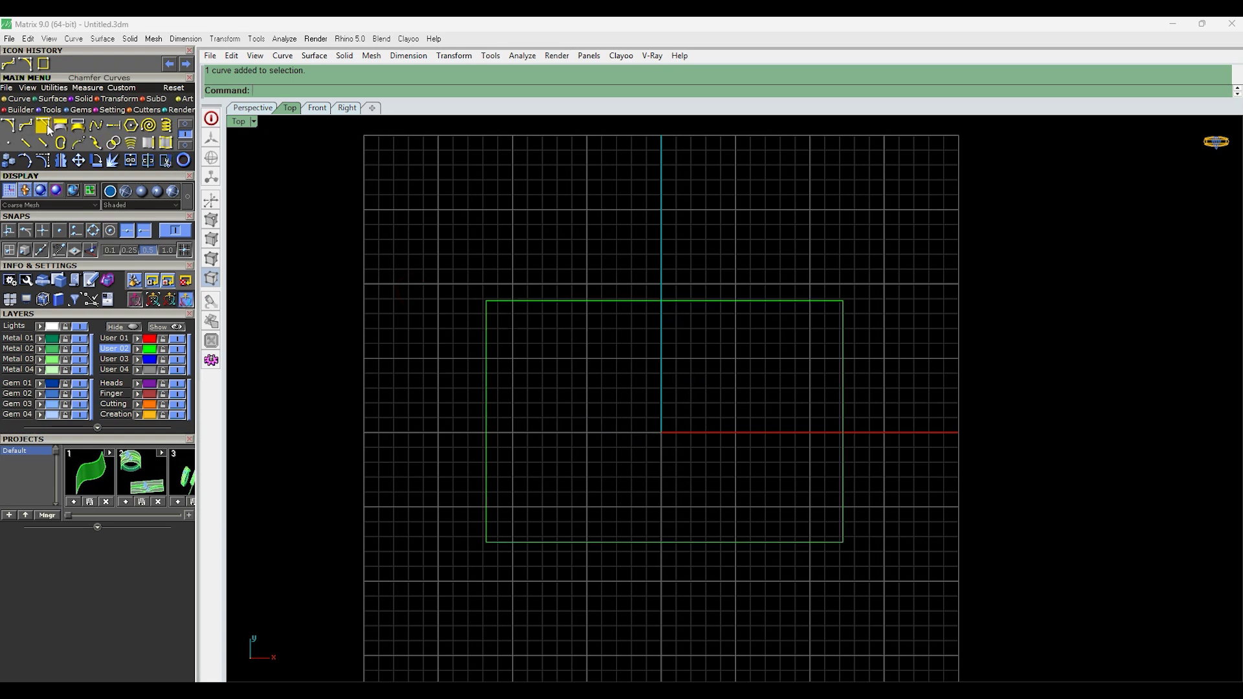
click(44, 125)
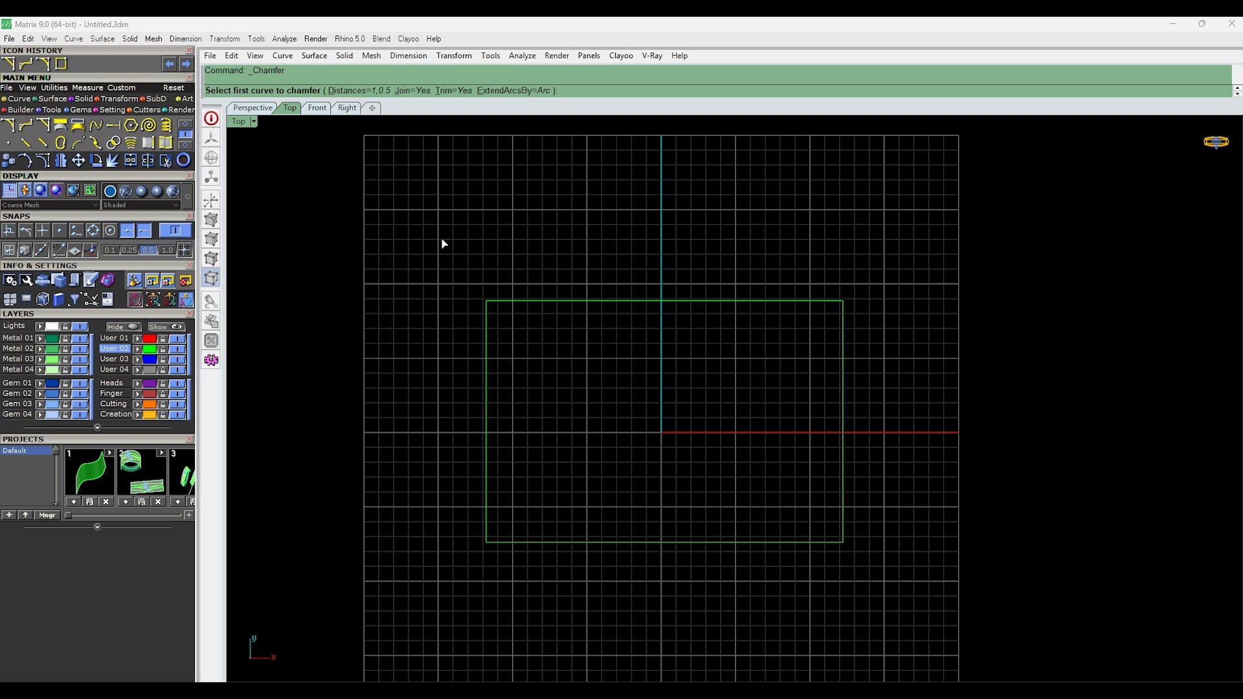
click(354, 91)
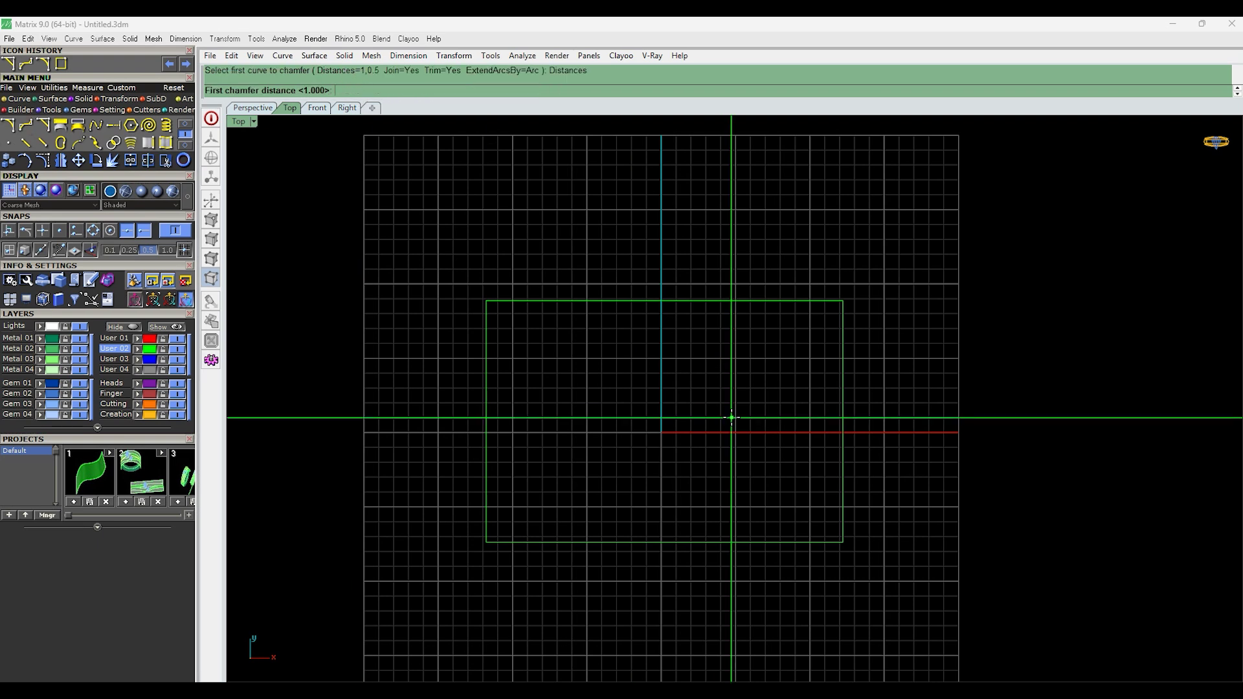
text(2)
key(Return)
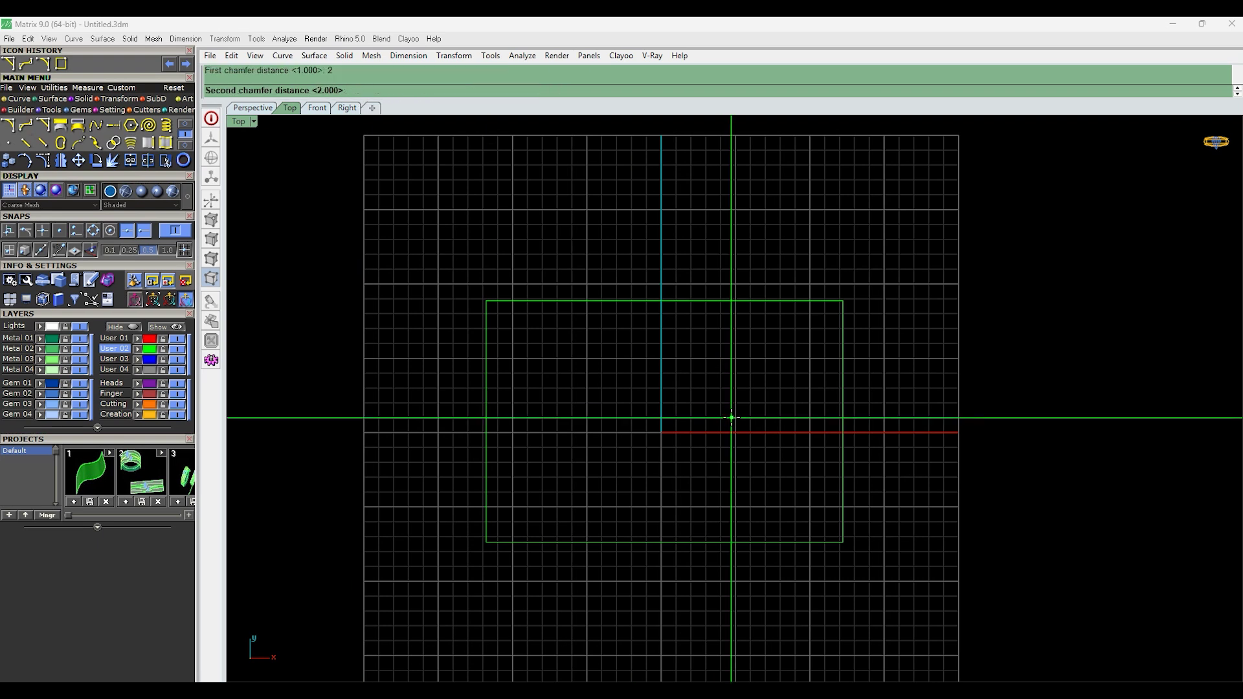
key(Return)
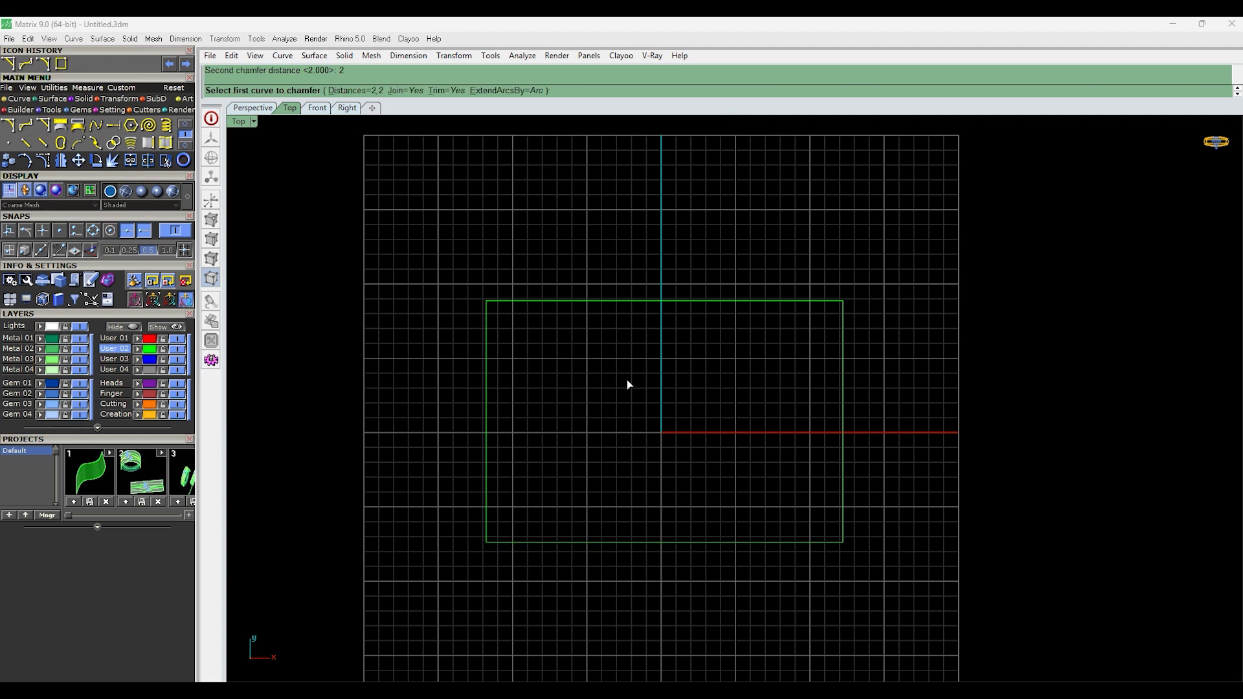
click(527, 301)
click(486, 339)
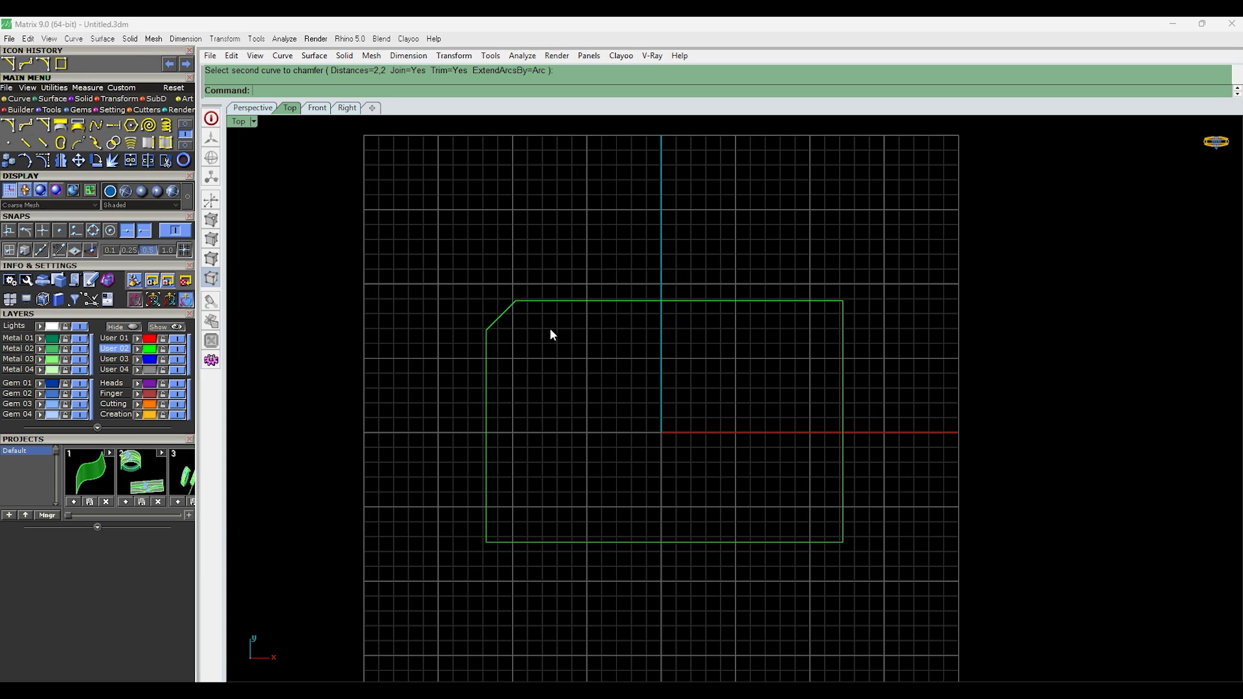
Chamfer the rectangle's upper-right corner with distance 5 along the top edge and 2 along the right edge.
right_drag(578, 292, 655, 327)
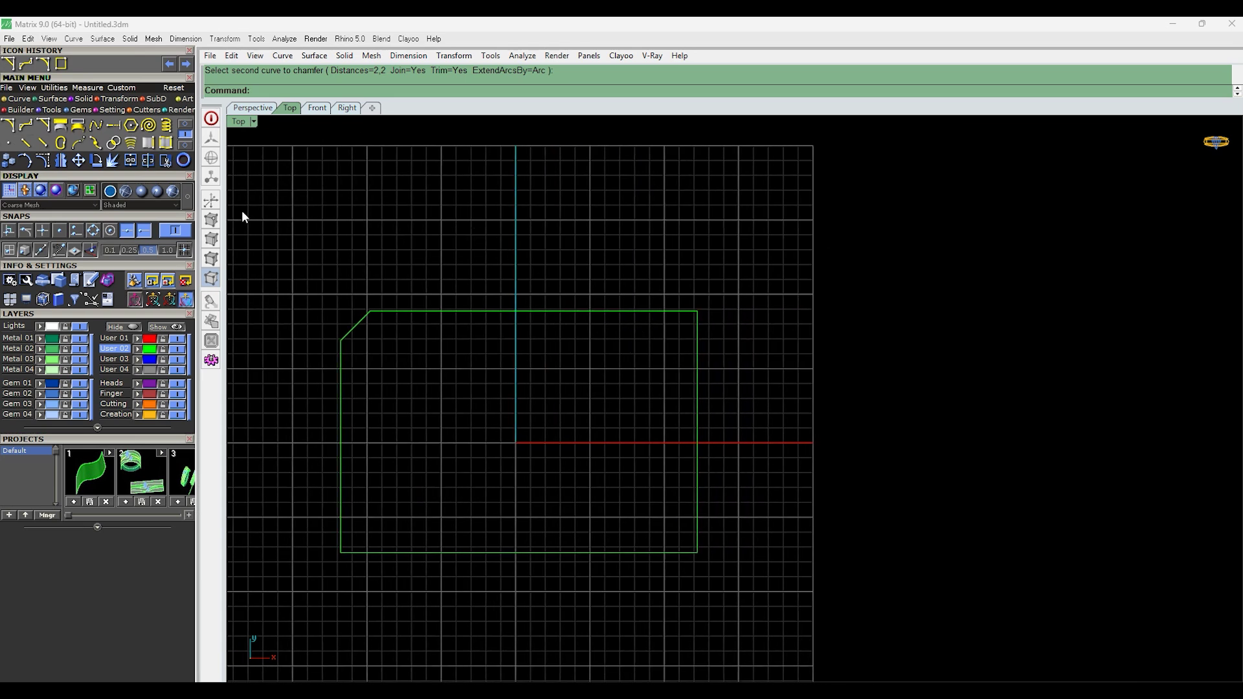
click(43, 124)
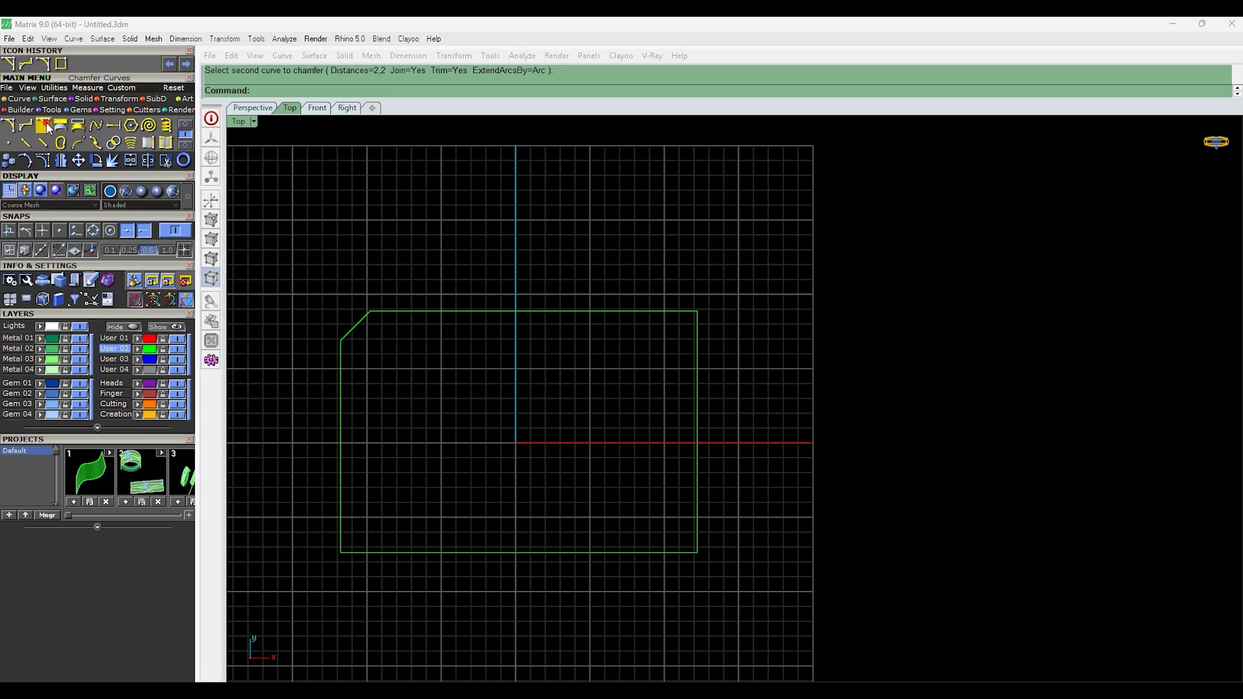
click(367, 92)
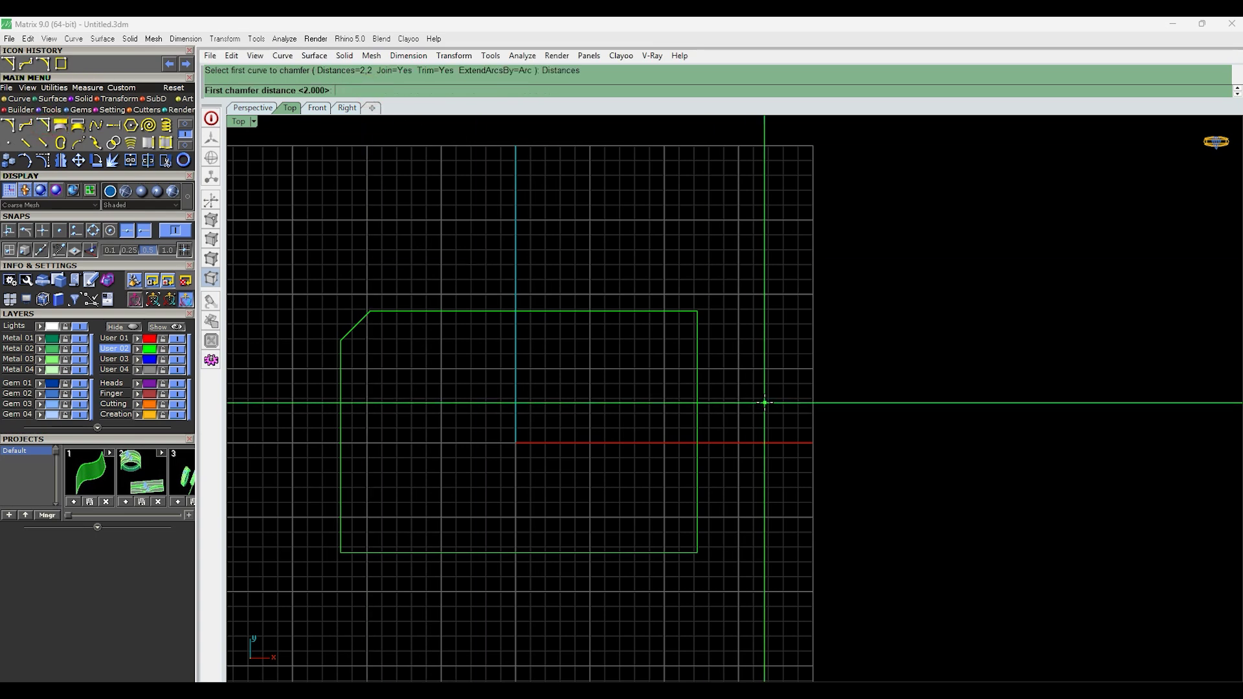
text(5)
key(Return)
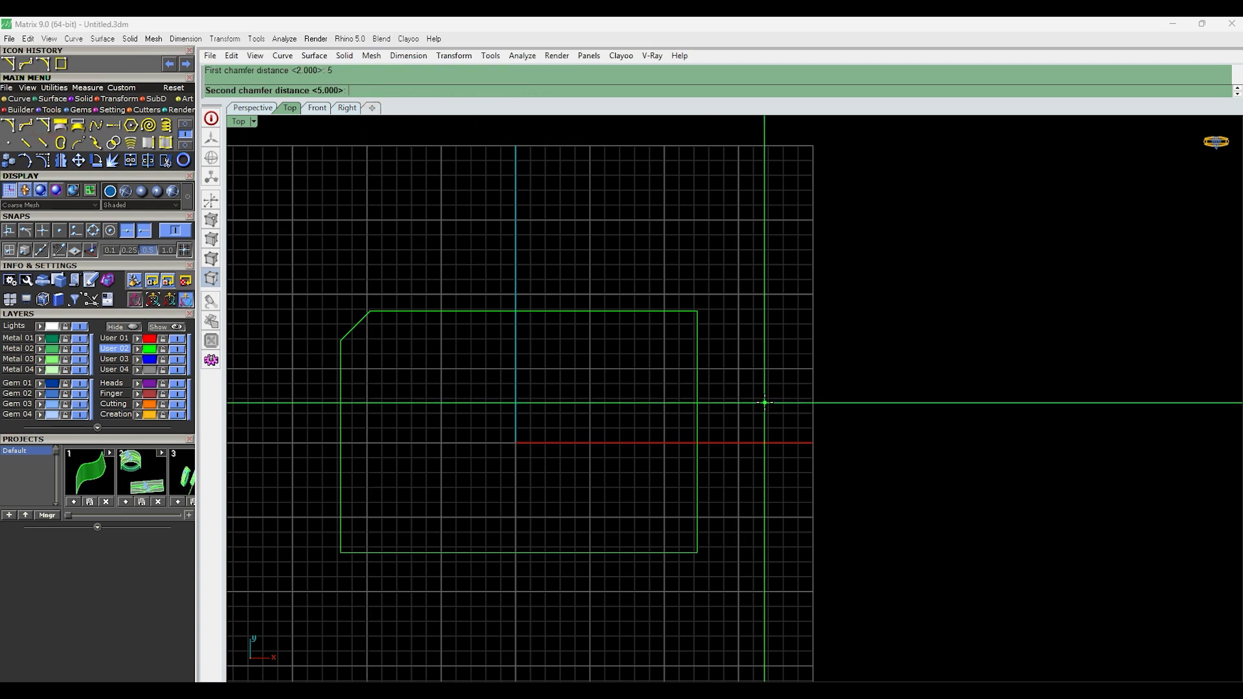
text(2)
key(Return)
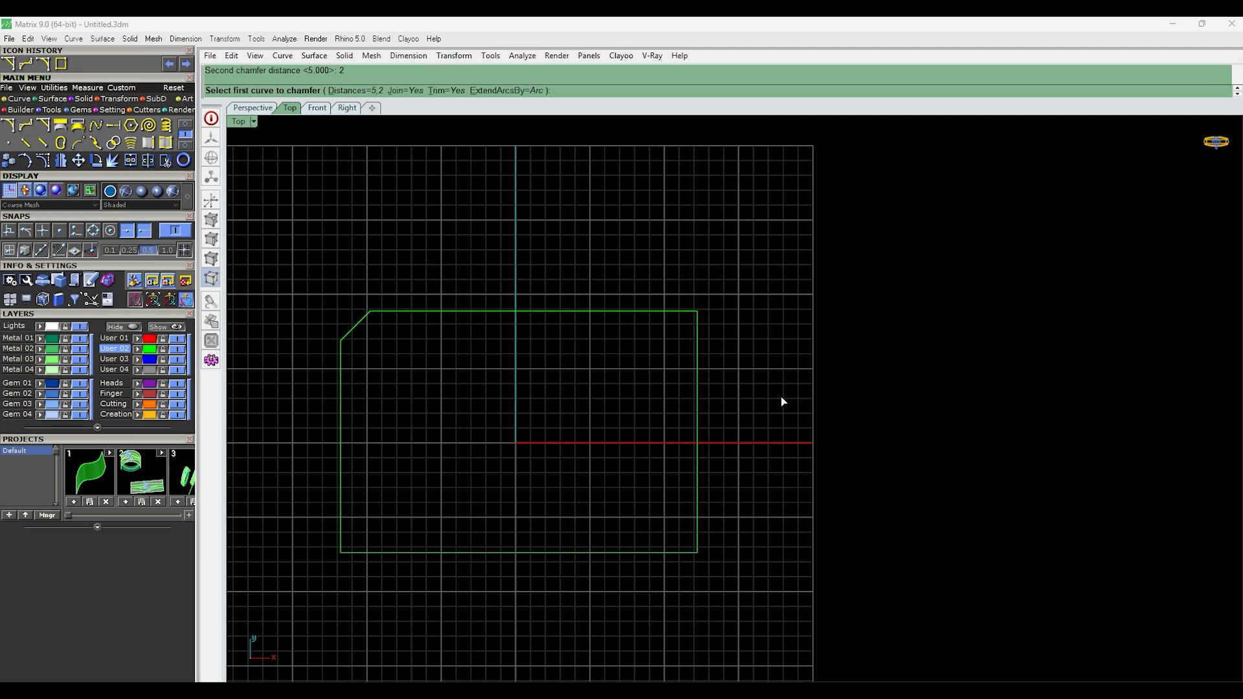
click(657, 313)
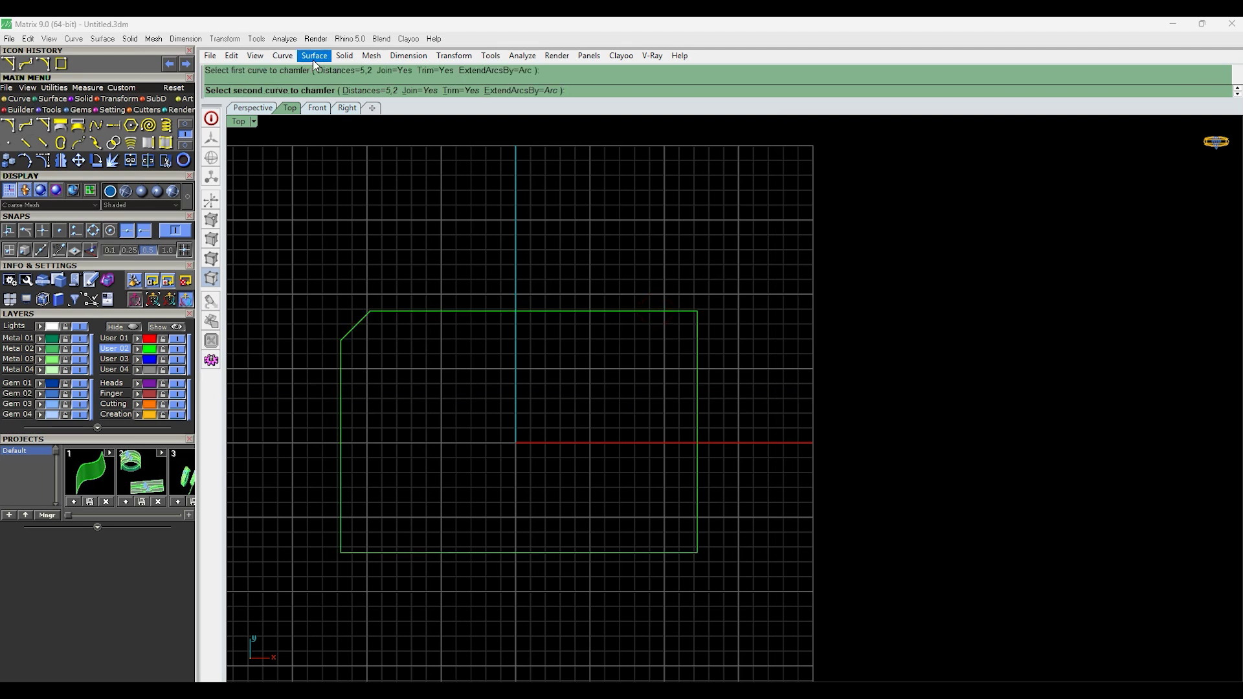
click(697, 343)
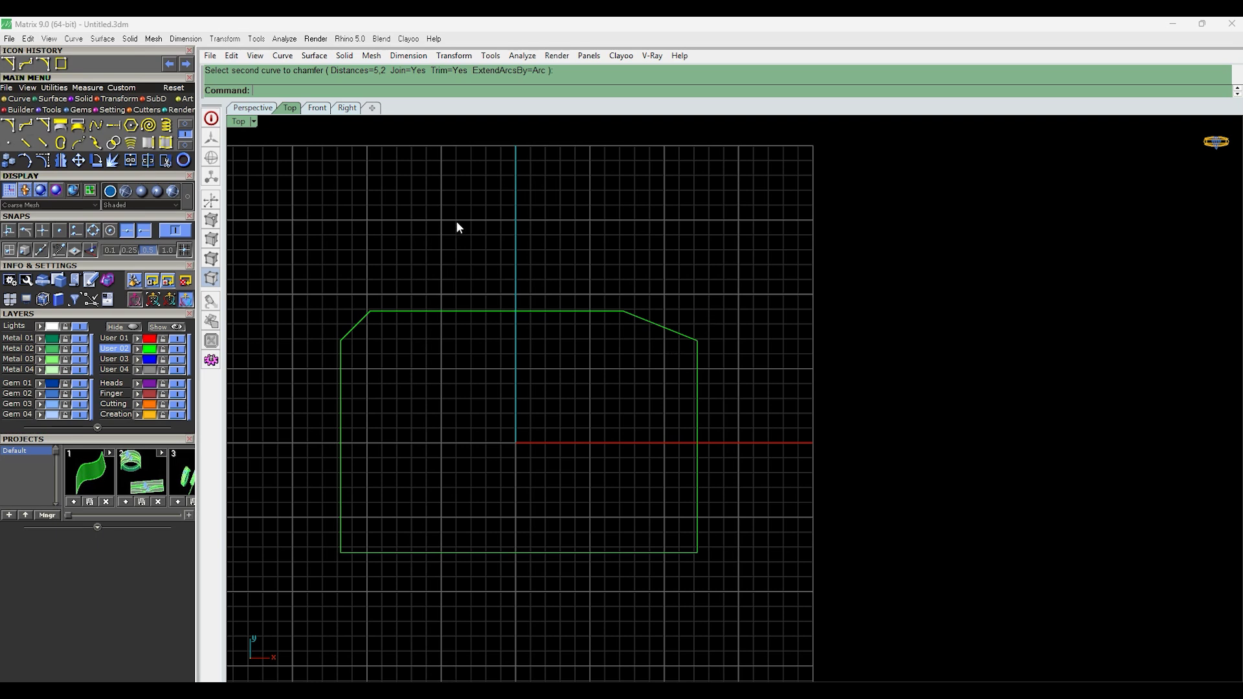
Chamfer the rectangle's lower-left corner between the left and bottom edges with both distances set to 5.
click(42, 134)
click(343, 69)
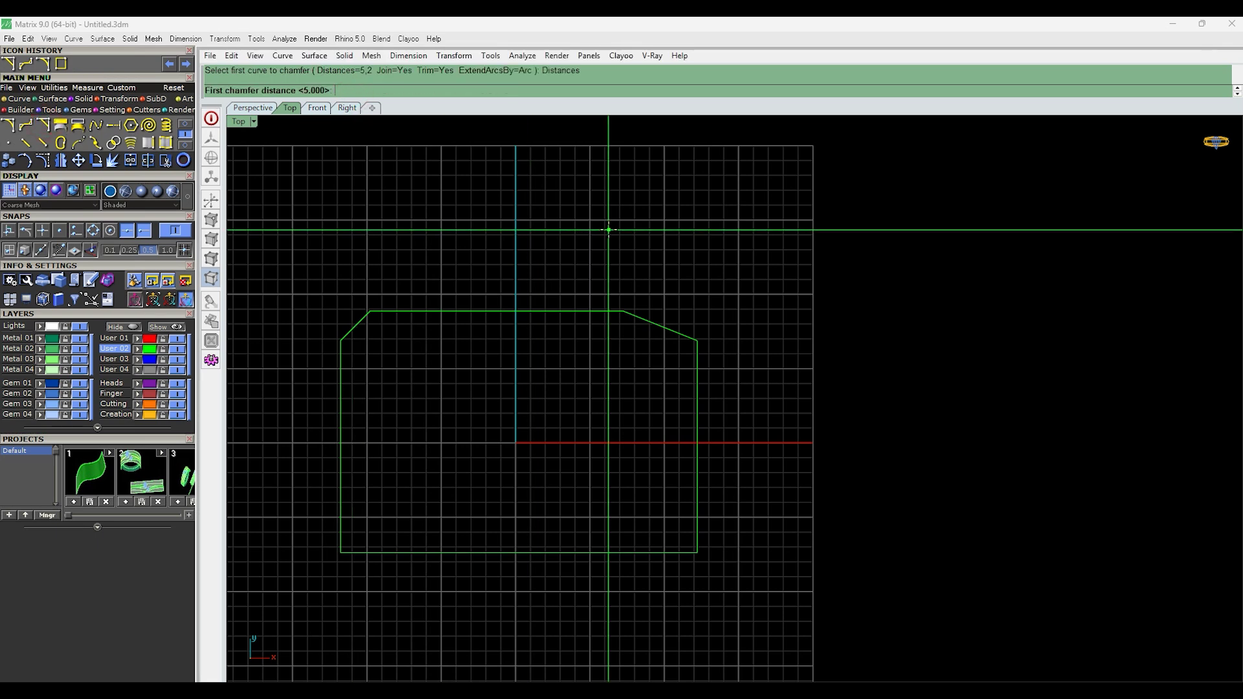
key(Return)
text(5)
key(Return)
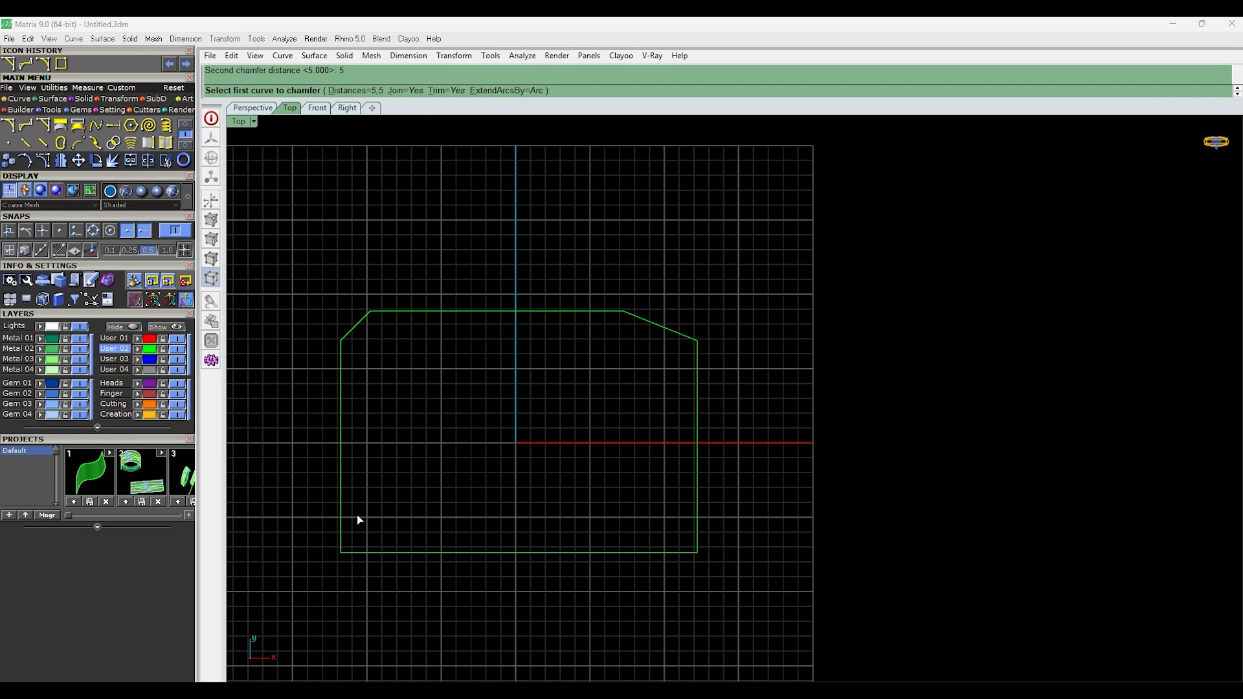
click(340, 512)
click(360, 552)
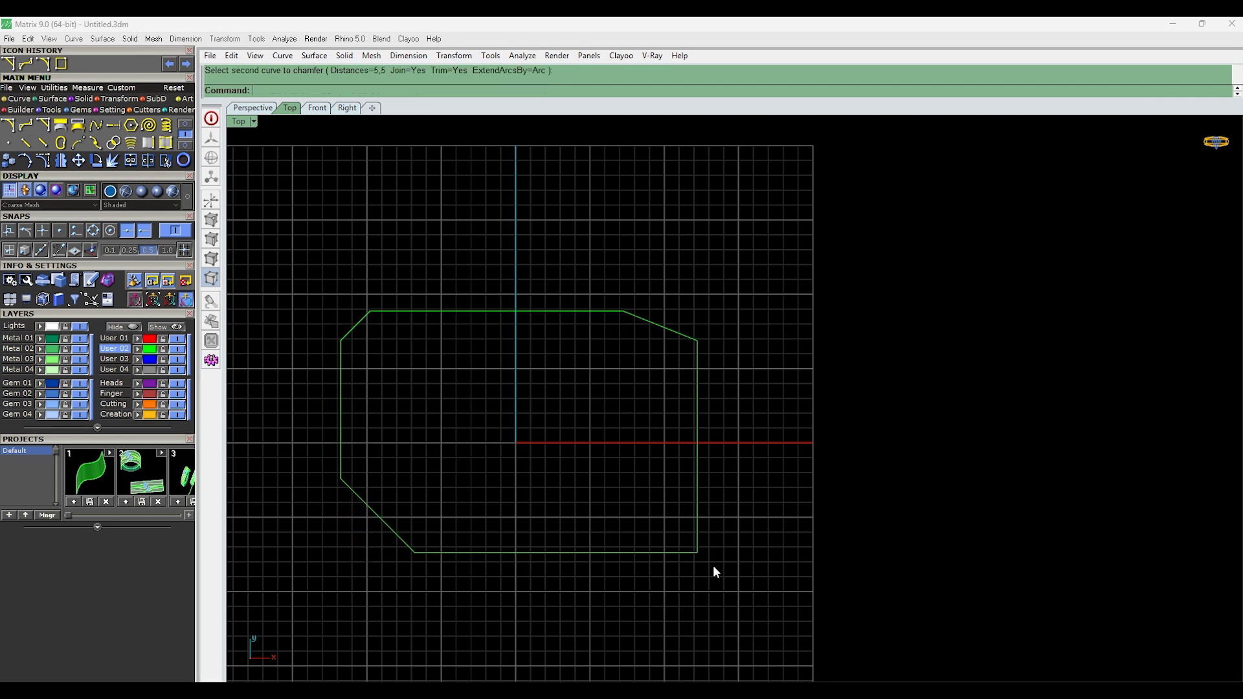
Select the chamfered rectangle in the Top view and delete it.
right_drag(510, 434, 633, 408)
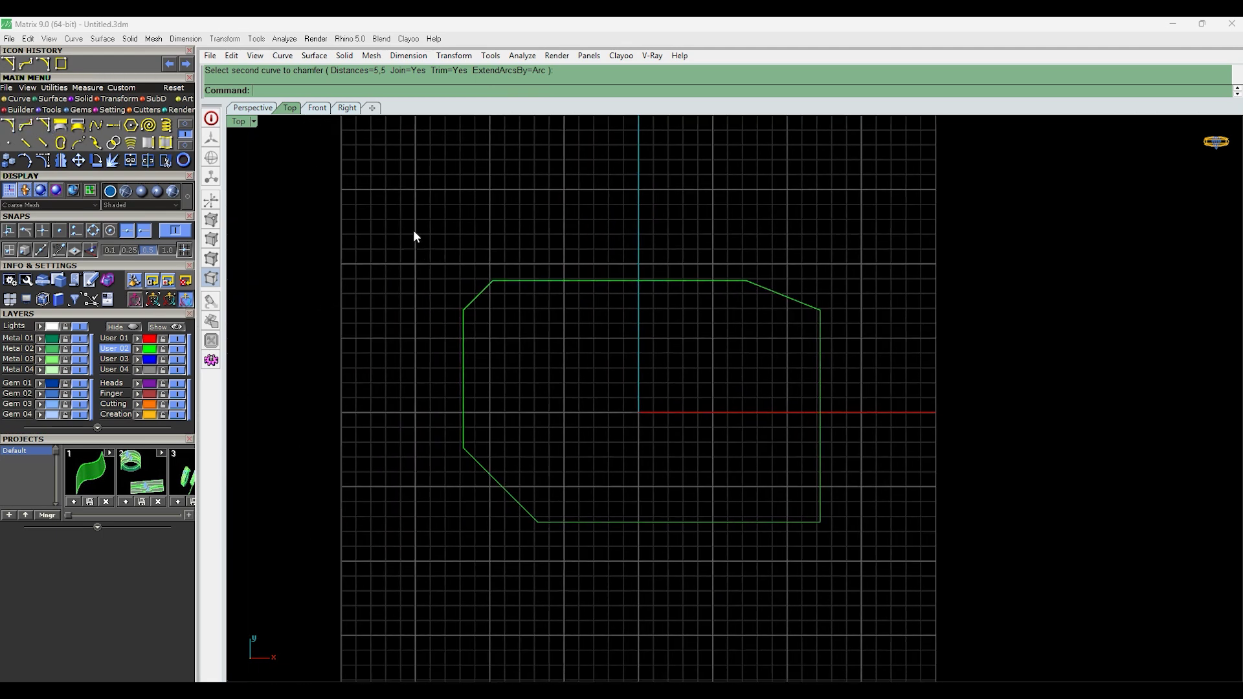
drag(391, 213, 939, 610)
key(Delete)
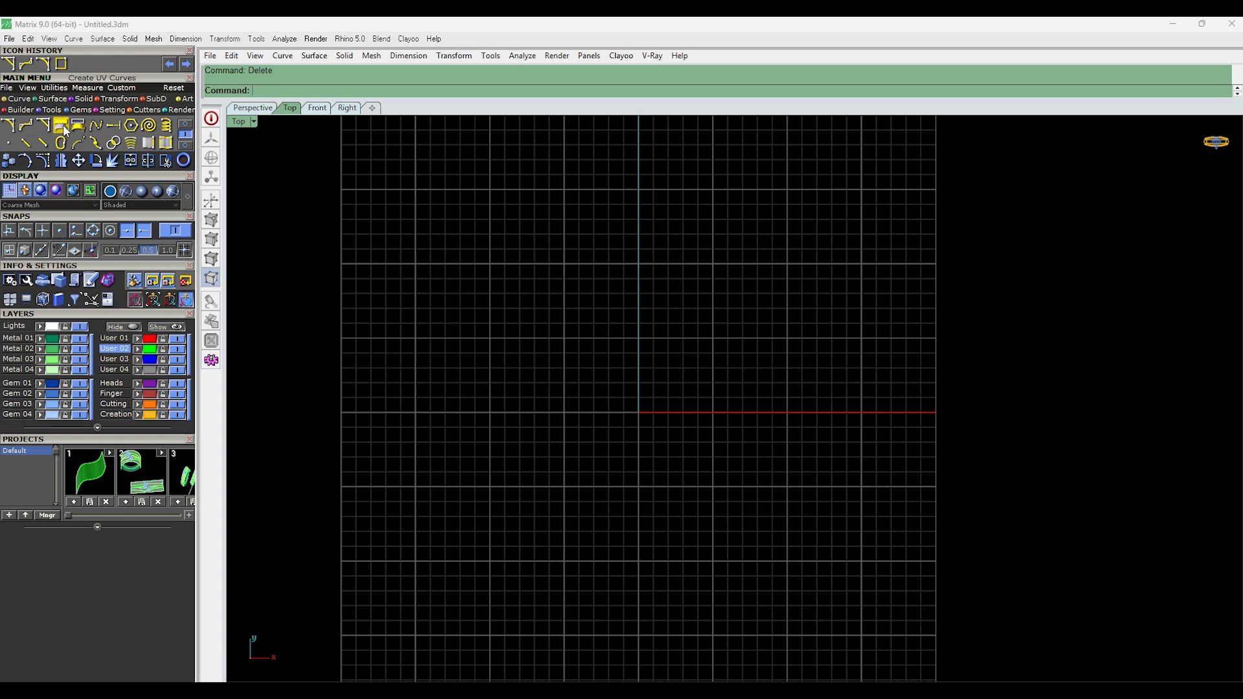
Draw a circle centred on the origin in the Front view.
scroll(440, 356, down, 1)
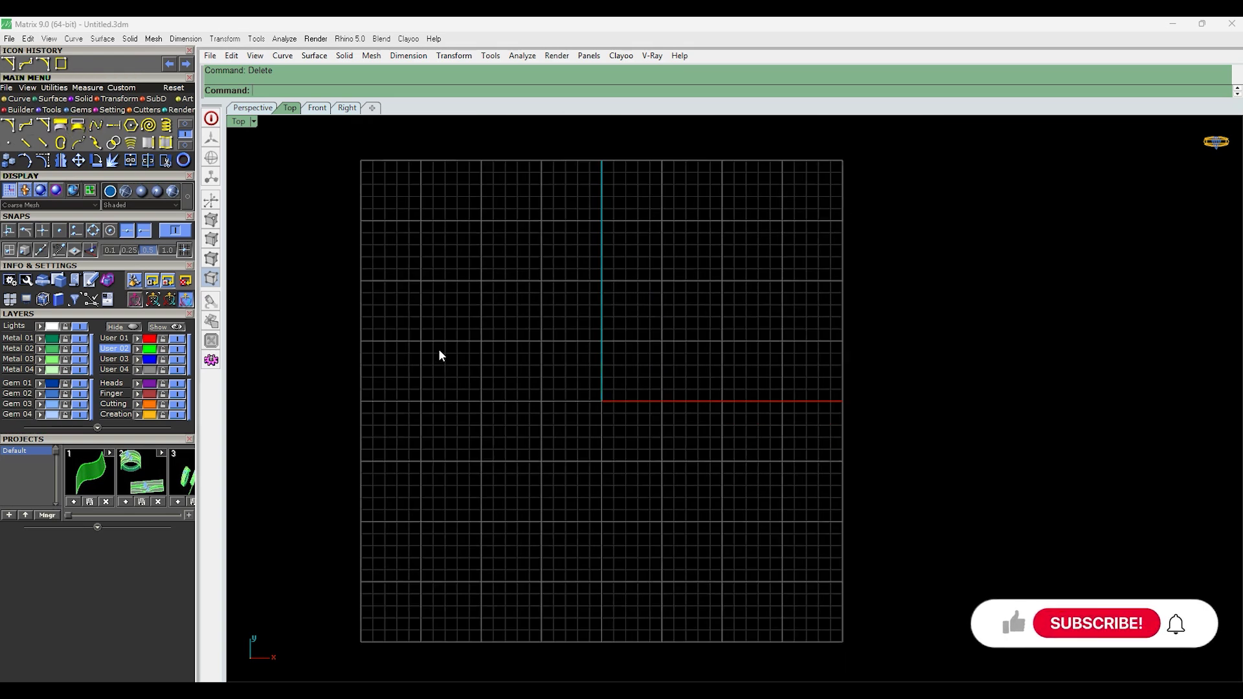
scroll(440, 350, down, 3)
right_drag(470, 356, 468, 373)
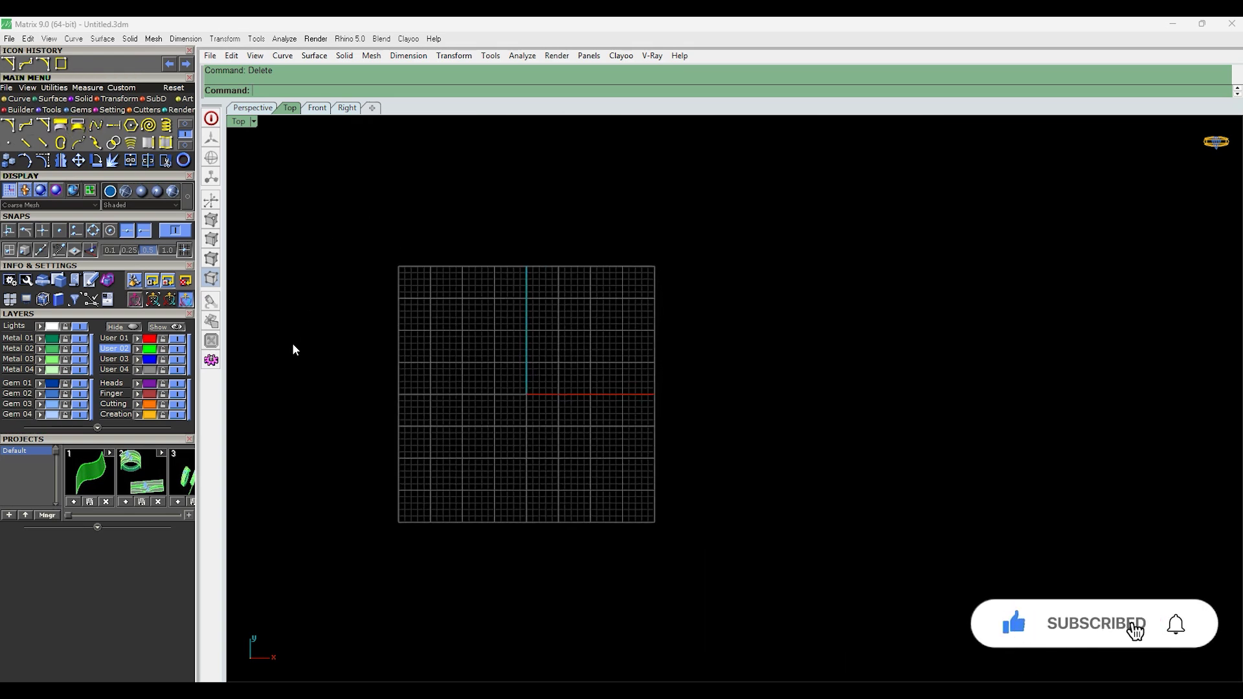
click(317, 108)
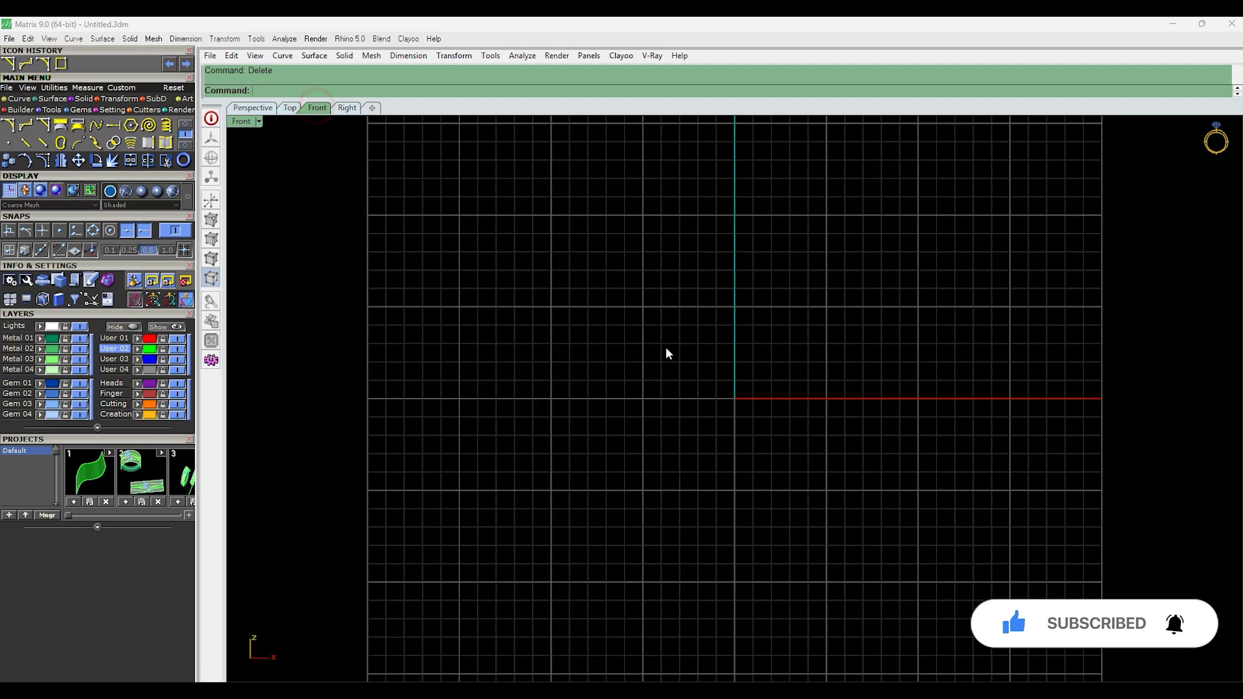
scroll(615, 382, down, 3)
right_drag(616, 383, 657, 393)
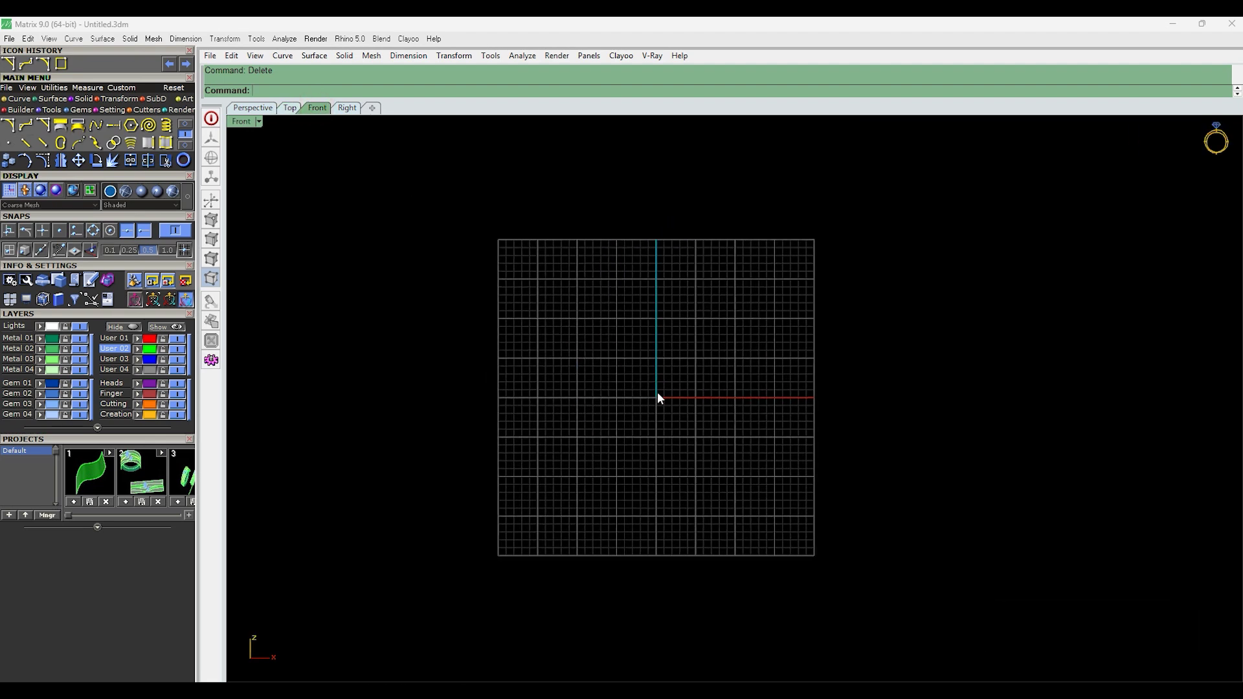
text(ircle)
key(Return)
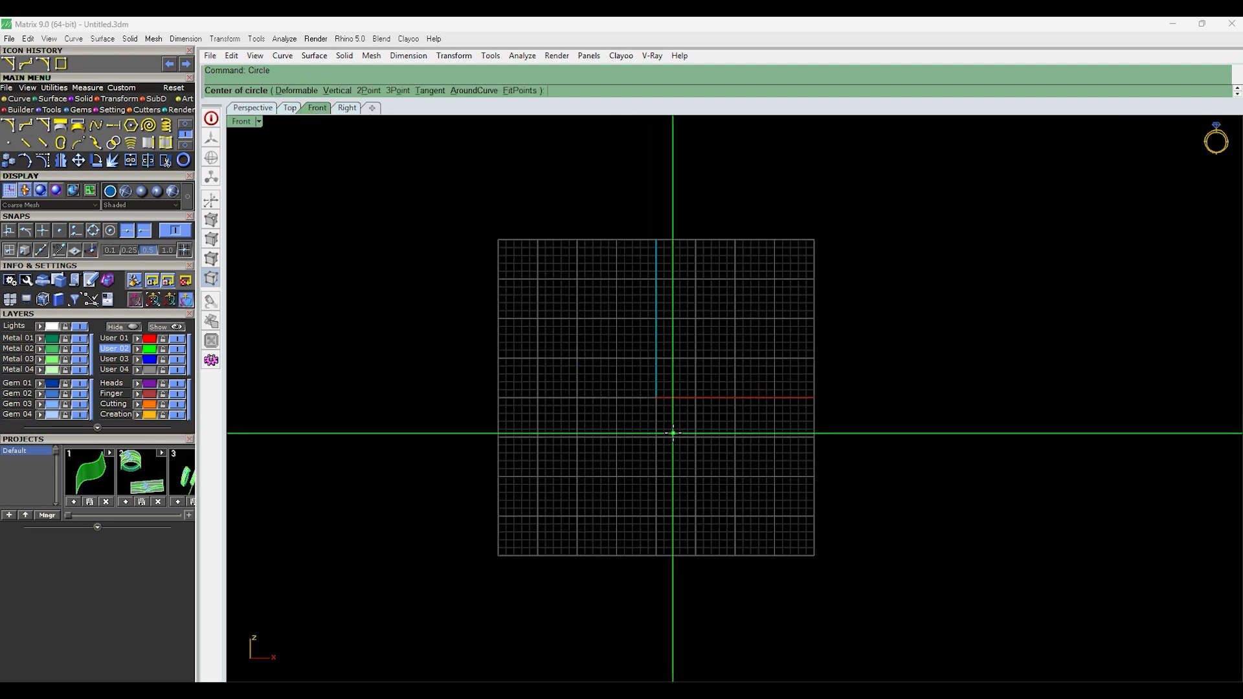
click(657, 397)
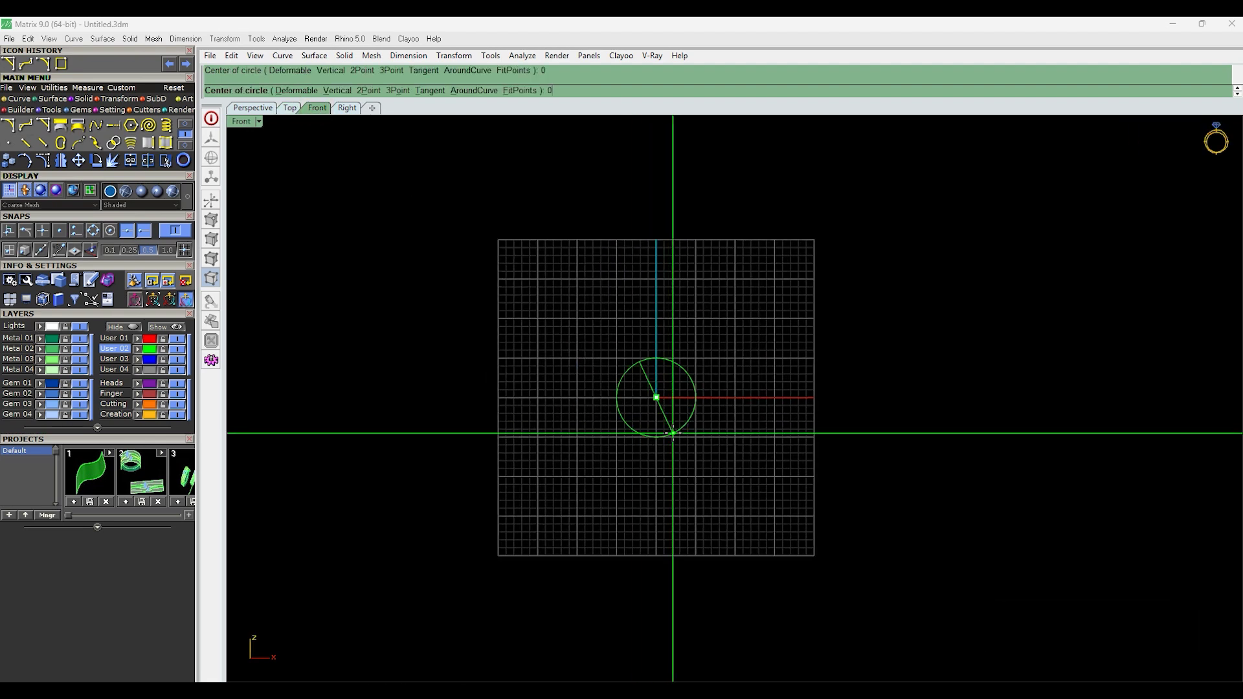
click(745, 423)
click(745, 388)
right_drag(627, 412, 575, 409)
scroll(627, 421, up, 2)
key(Escape)
Draw a horizontal line through the origin with the BothSides option, extending past the circle on both sides.
text(L)
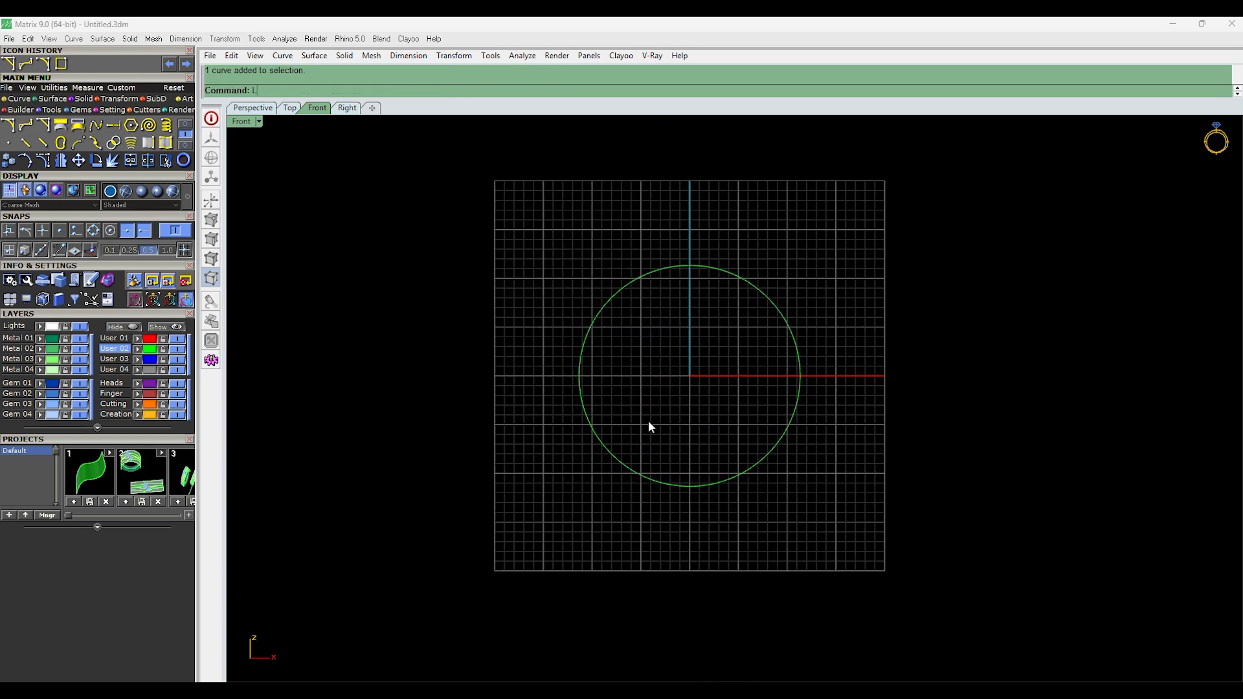
key(Return)
text(b)
key(Return)
click(689, 375)
text(b)
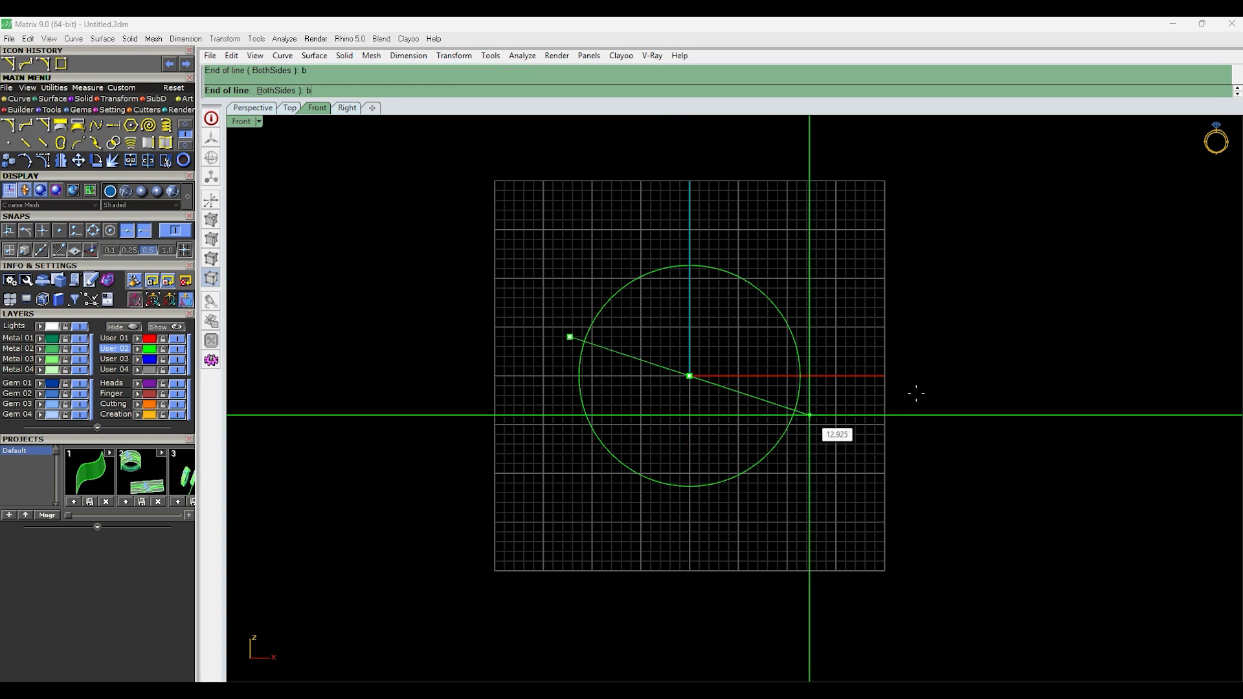
shift+click(881, 373)
Trim away the lower half of the circle using the horizontal line as the cutting object.
drag(895, 333, 823, 421)
scroll(670, 386, up, 4)
right_drag(764, 398, 726, 399)
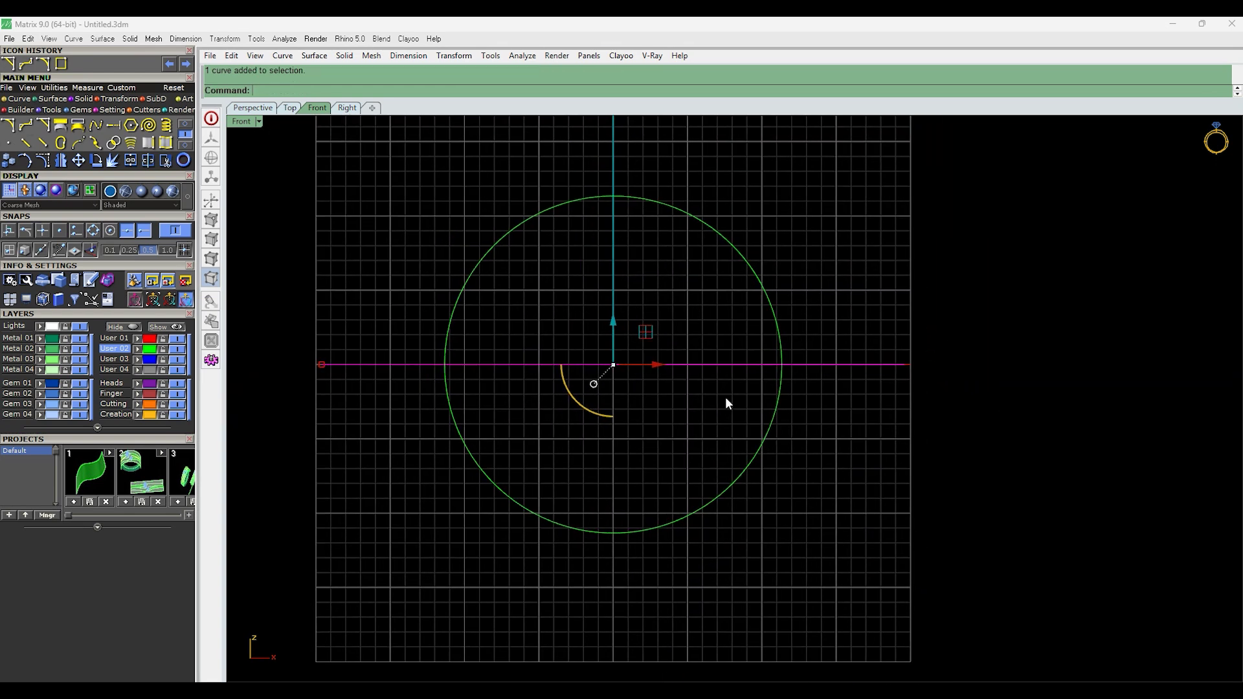
click(165, 160)
drag(825, 481, 468, 390)
key(Return)
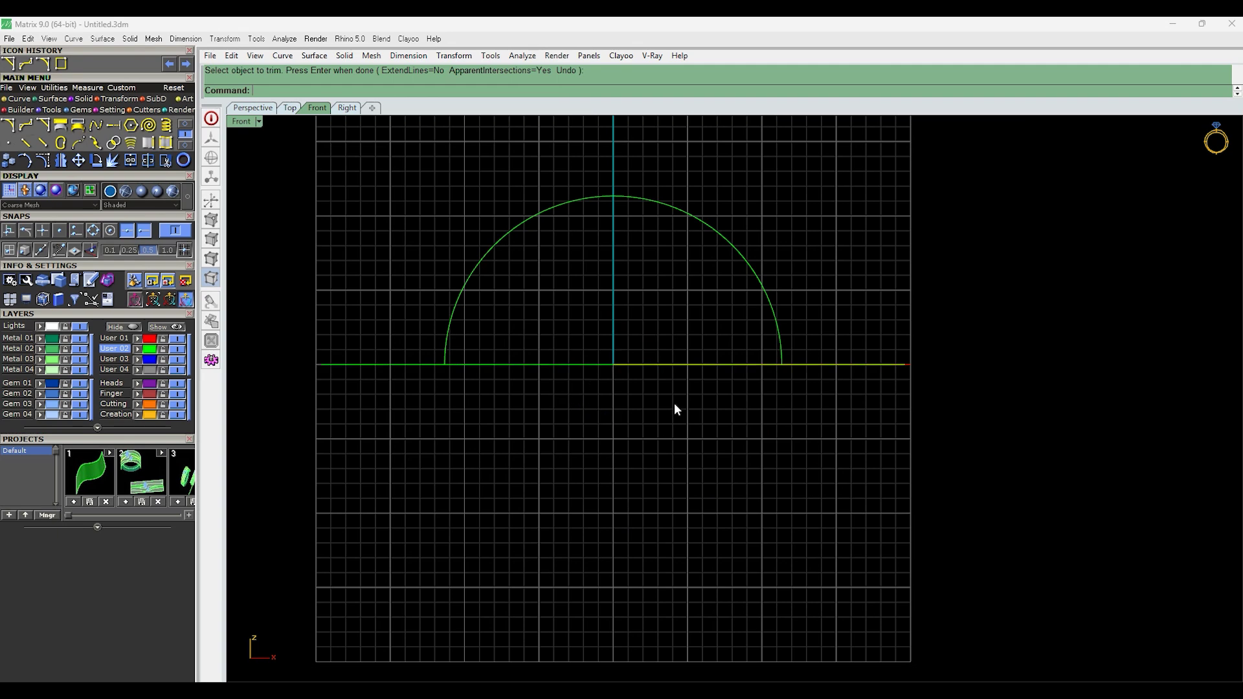
Delete the horizontal cutting line so that only the upper half-circle arc is left.
drag(863, 327, 817, 441)
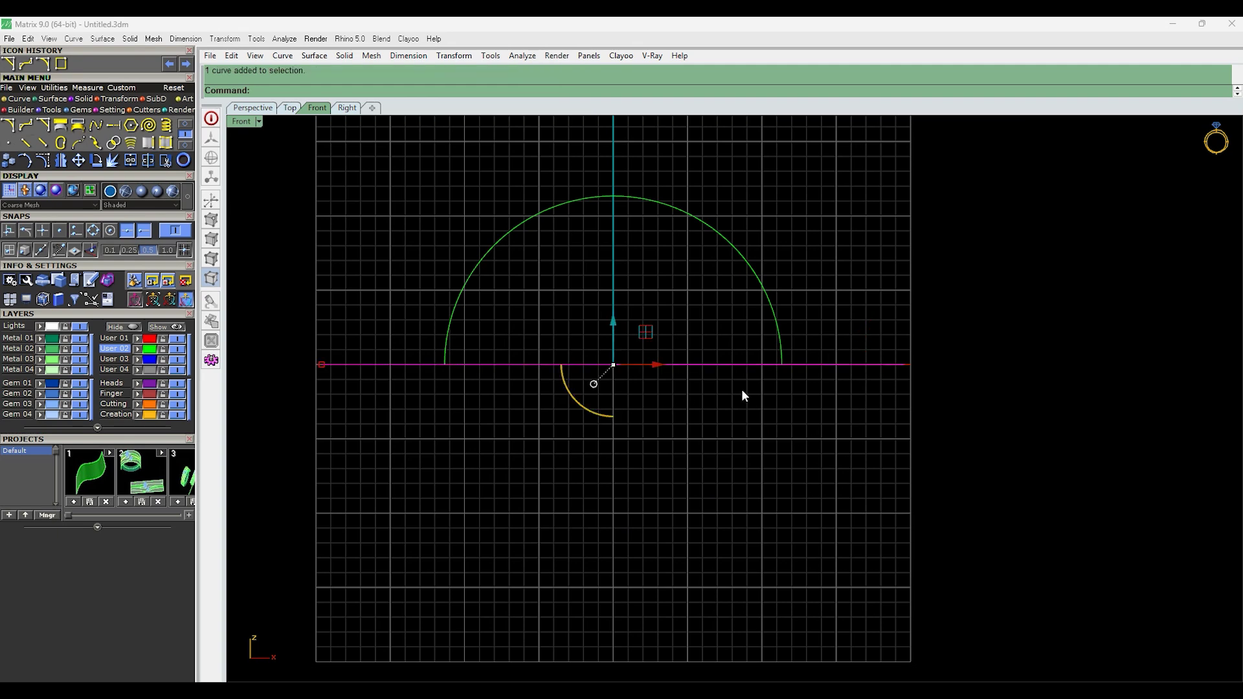
right_drag(713, 378, 767, 405)
key(Return)
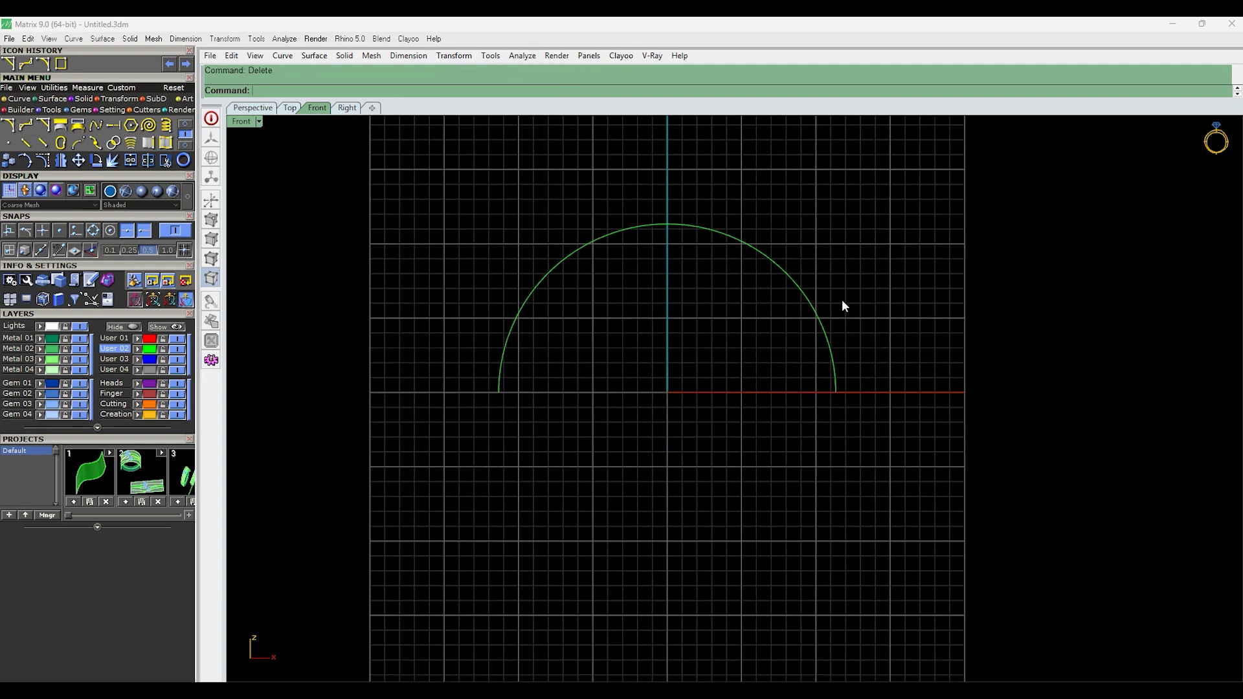
Extrude the half-circle arc to both sides in the Perspective view to form a curved band surface.
drag(843, 266, 784, 343)
key(ctrl+F4)
right_drag(747, 351, 814, 391)
scroll(677, 366, down, 5)
drag(815, 393, 758, 424)
right_drag(779, 422, 762, 418)
text(e)
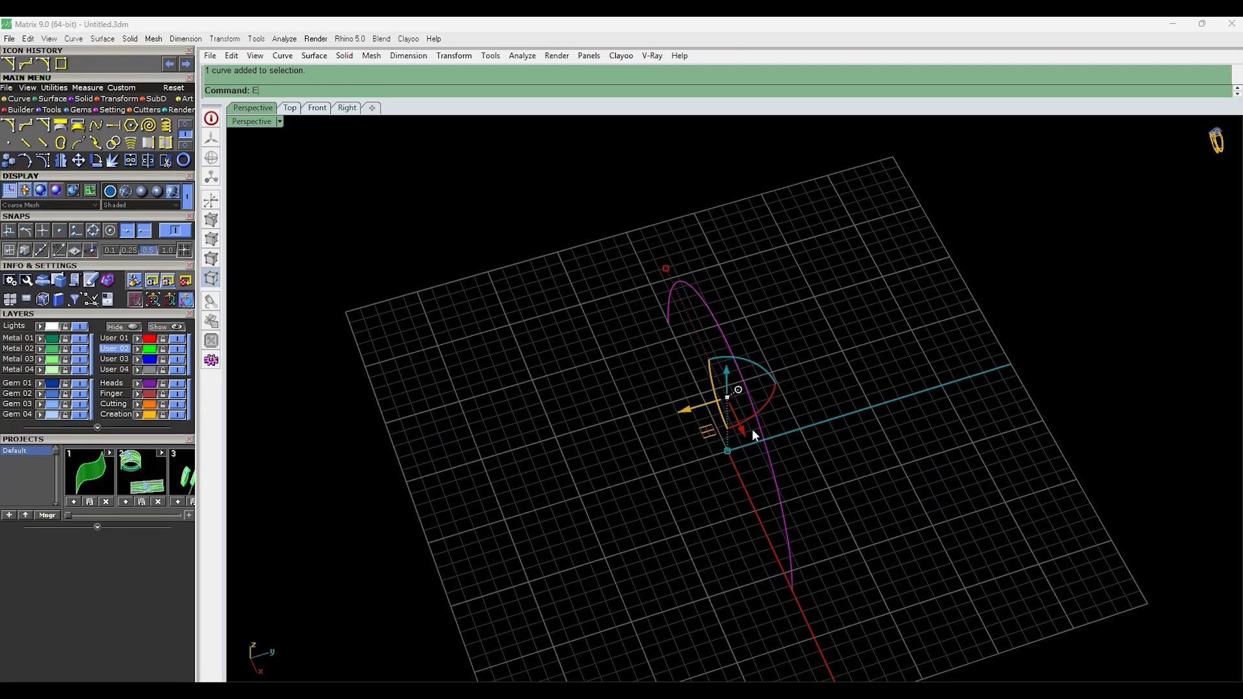
key(Return)
click(817, 435)
Examine the curved band surface from several angles in the Perspective view.
scroll(774, 331, down, 7)
right_drag(774, 331, 593, 293)
scroll(593, 293, up, 8)
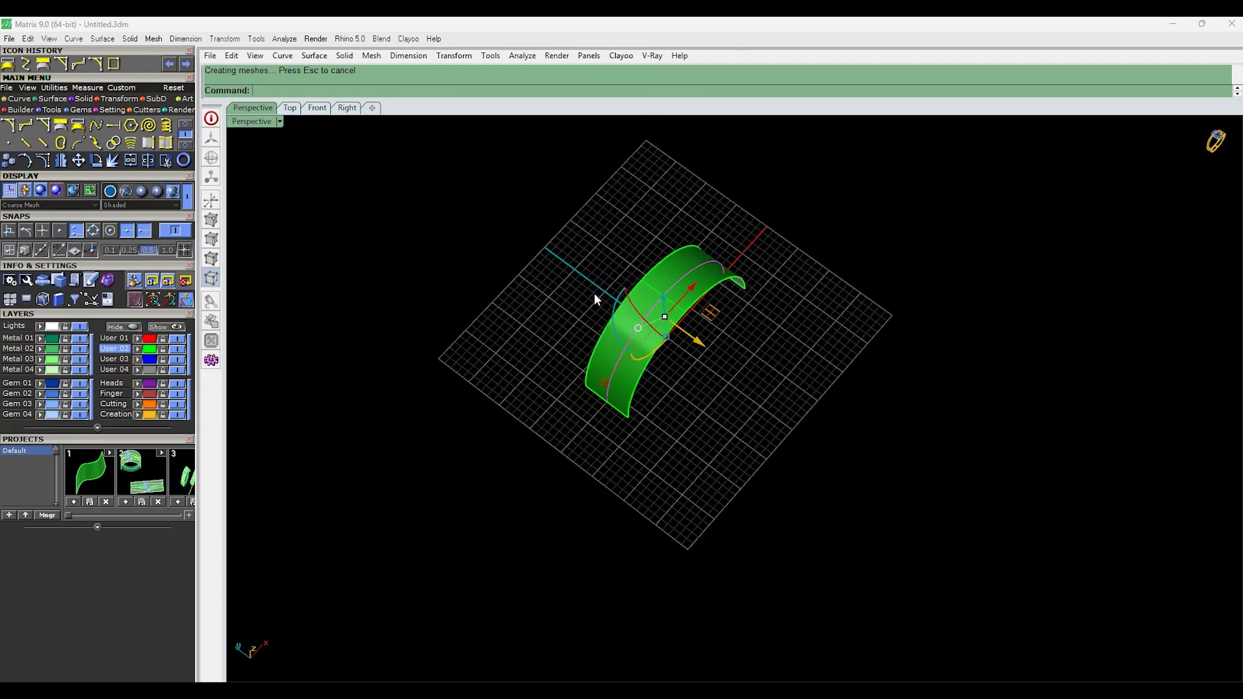
click(655, 406)
right_drag(655, 406, 593, 337)
scroll(631, 391, up, 2)
key(F3)
scroll(596, 371, down, 4)
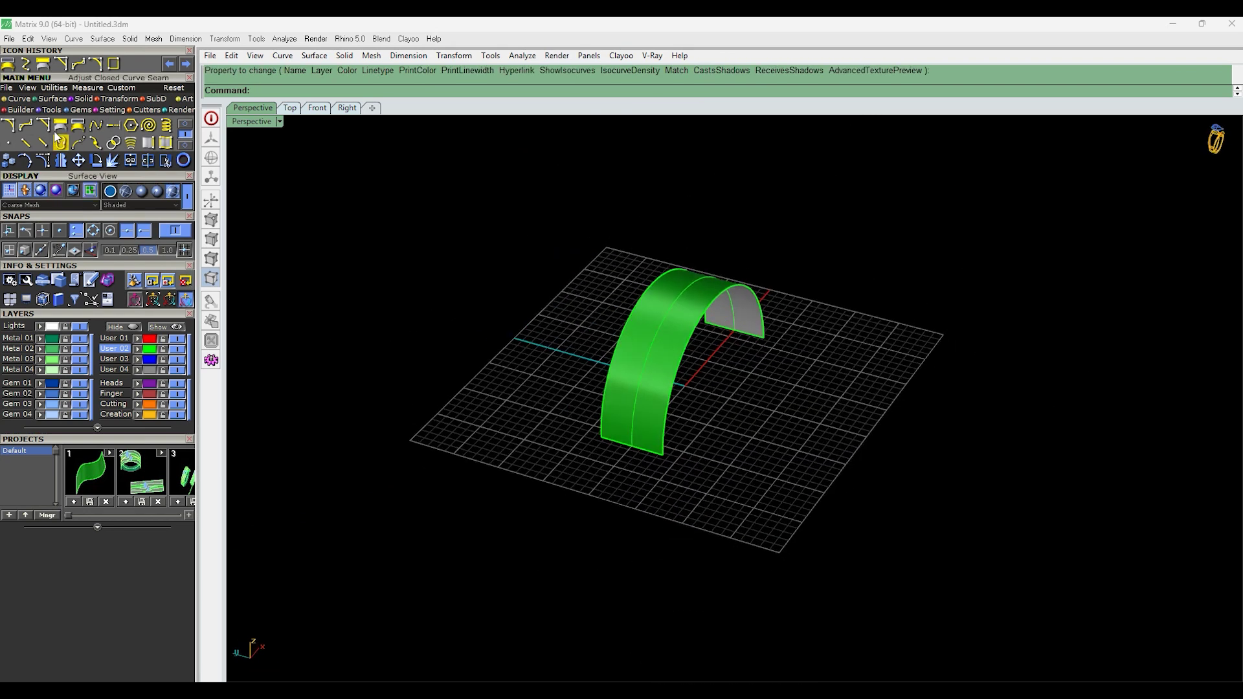
scroll(629, 409, up, 5)
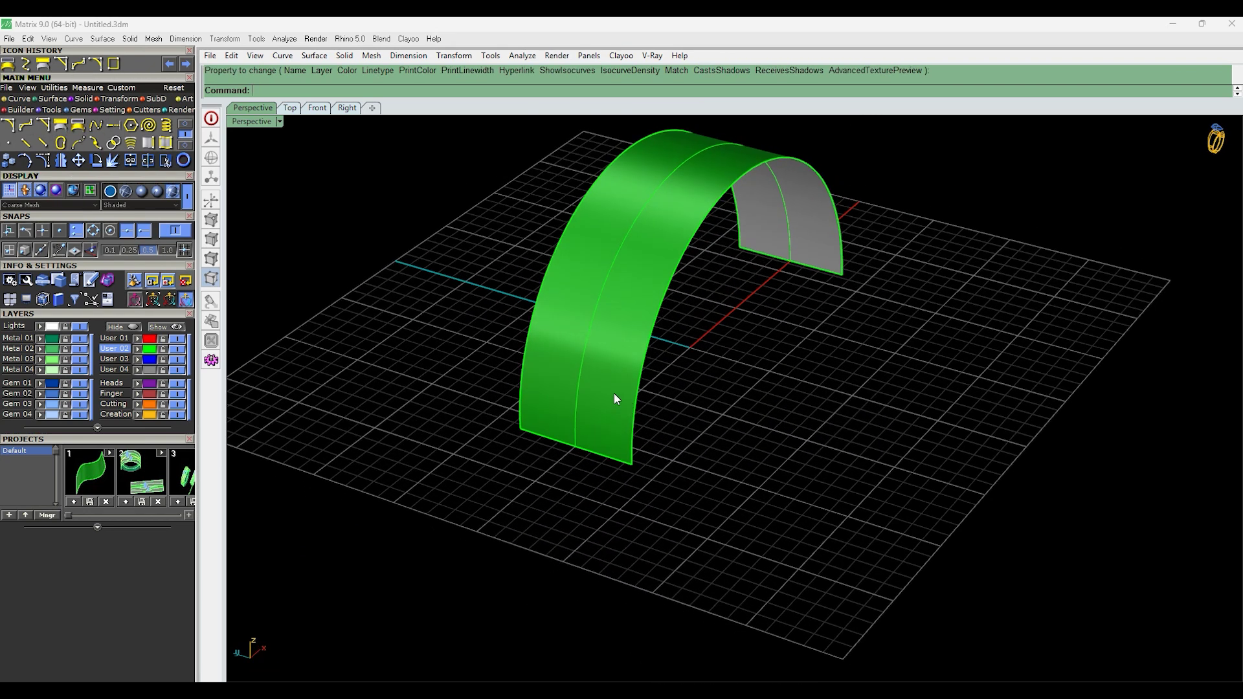
scroll(614, 393, down, 4)
scroll(694, 419, up, 5)
right_drag(694, 419, 691, 419)
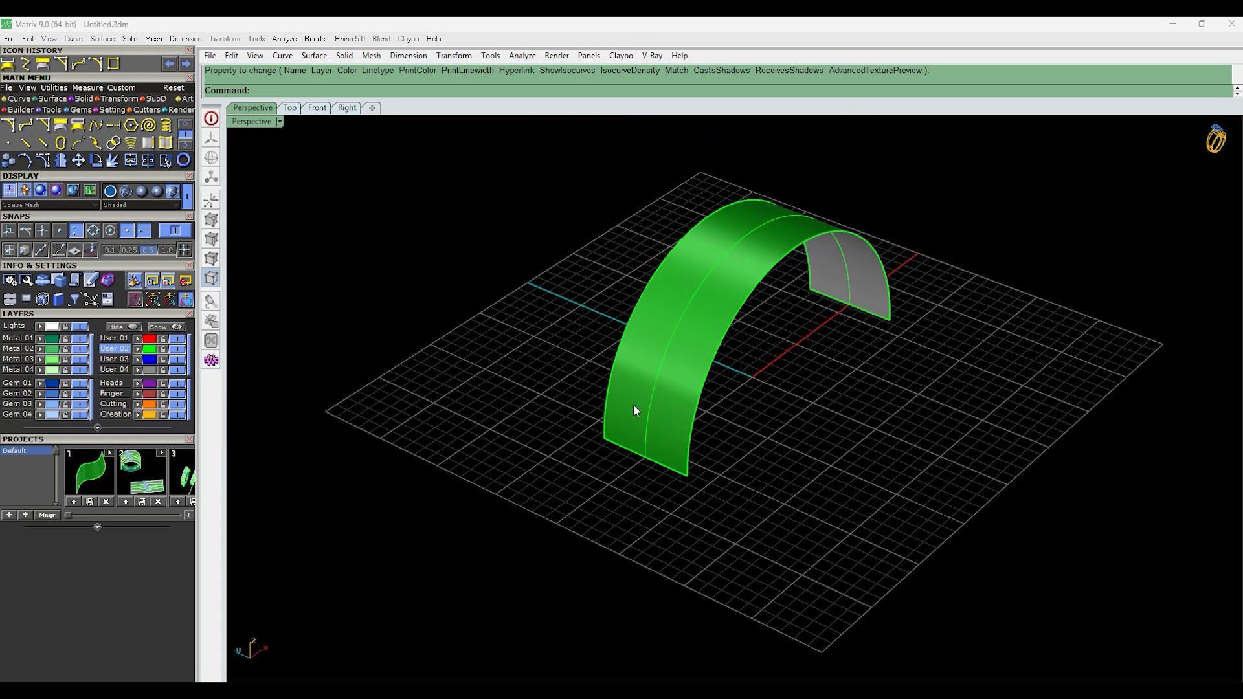
Create UV curves from the curved band surface without including any curves on the surface.
click(66, 127)
scroll(679, 449, up, 2)
scroll(670, 459, up, 2)
scroll(578, 448, up, 2)
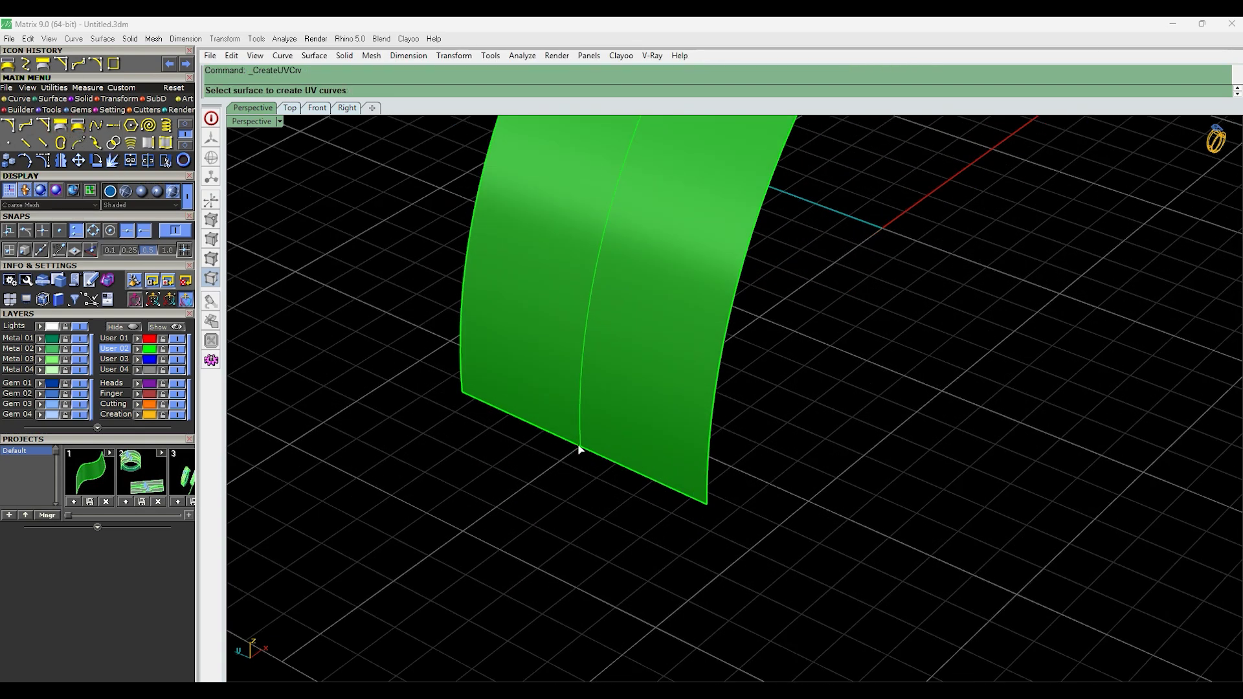
click(690, 487)
scroll(643, 415, down, 8)
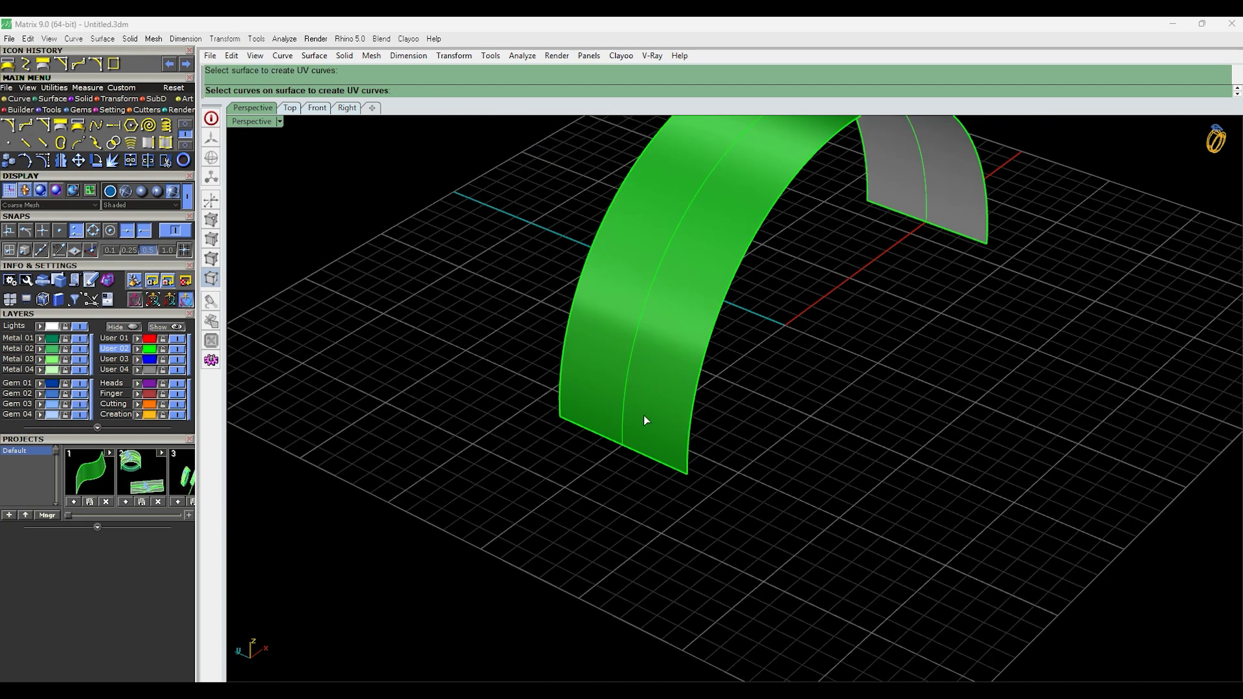
key(Return)
Move the flat UV rectangle away from the band to the empty area beyond the front edge of the grid.
right_drag(697, 399, 718, 294)
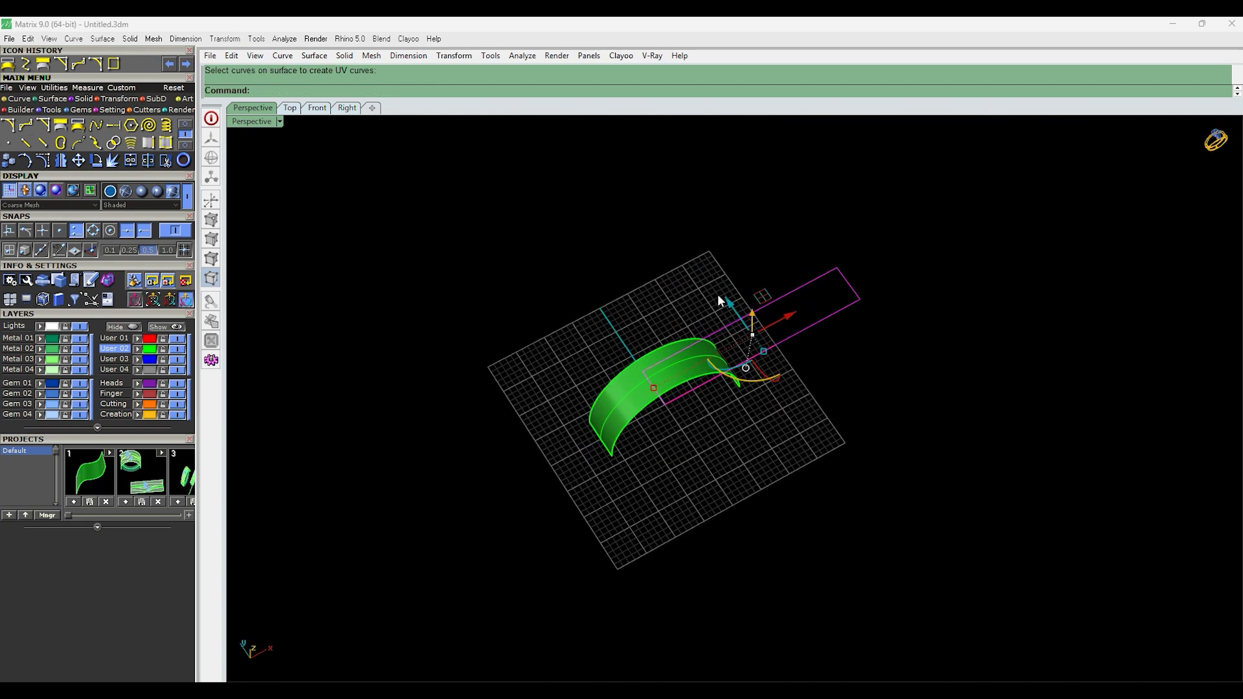
drag(717, 294, 809, 456)
right_drag(779, 443, 679, 313)
click(830, 563)
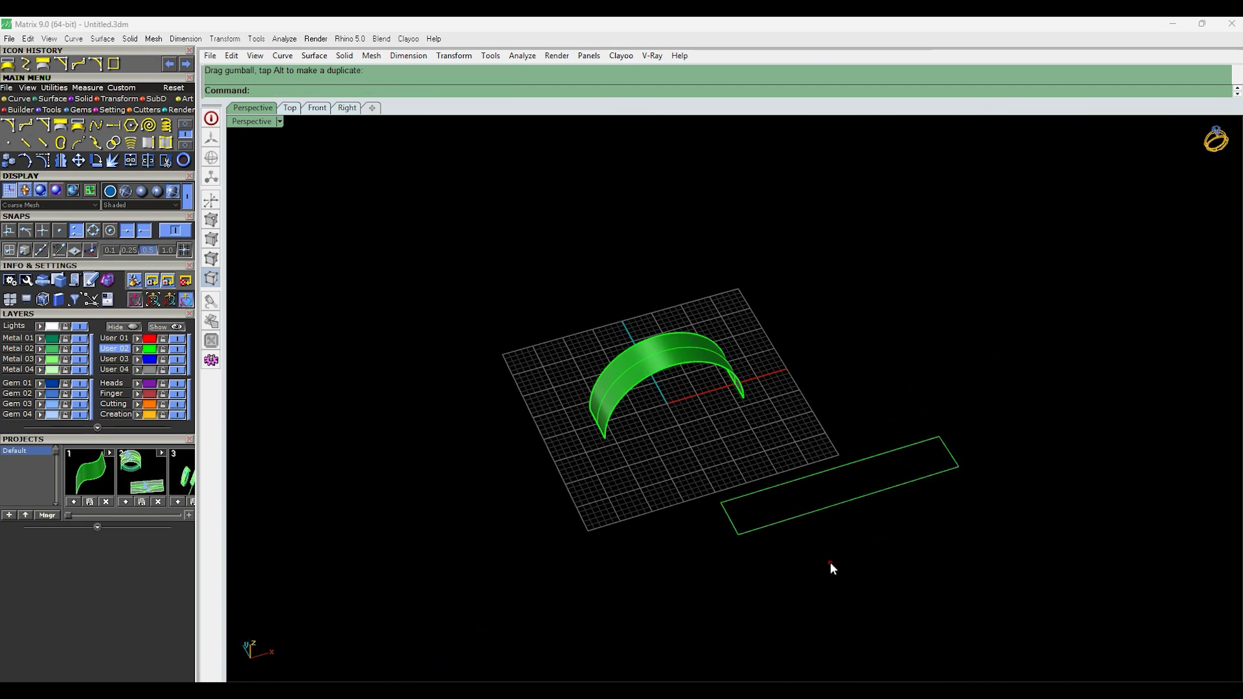
Select the curved band surface and compare it with its flattened UV rectangle.
drag(829, 561, 767, 467)
scroll(699, 430, up, 4)
click(659, 343)
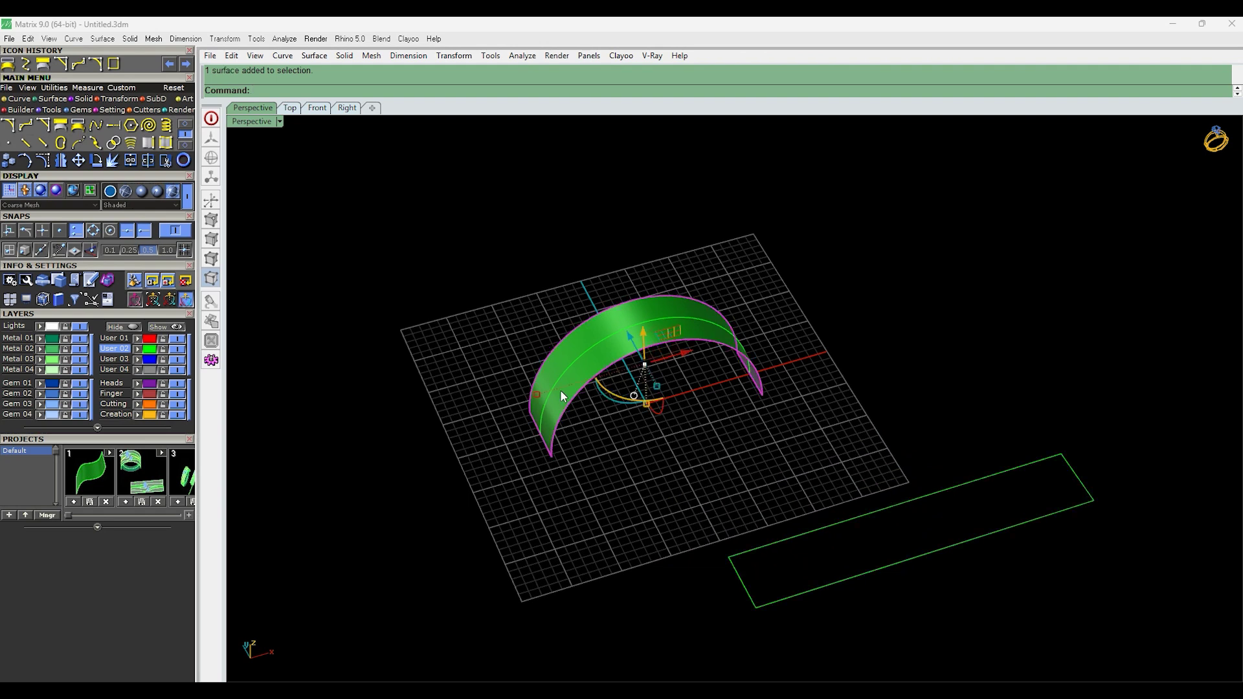
right_drag(726, 322, 761, 446)
scroll(673, 353, down, 2)
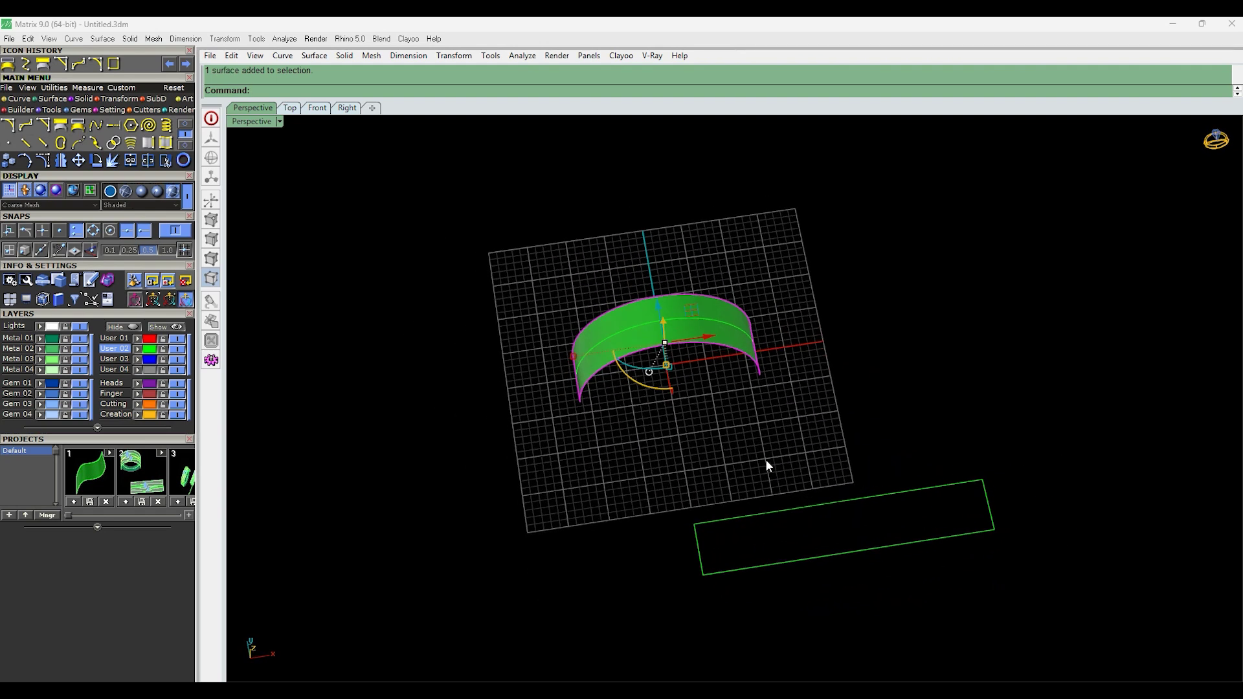
scroll(734, 467, down, 6)
scroll(736, 469, up, 4)
Draw a wavy interpolated curve with a central loop across the UV rectangle in the Top view, from its left edge to its right edge.
key(ctrl+F1)
scroll(693, 353, down, 14)
right_drag(753, 551, 627, 414)
scroll(725, 443, up, 4)
click(628, 414)
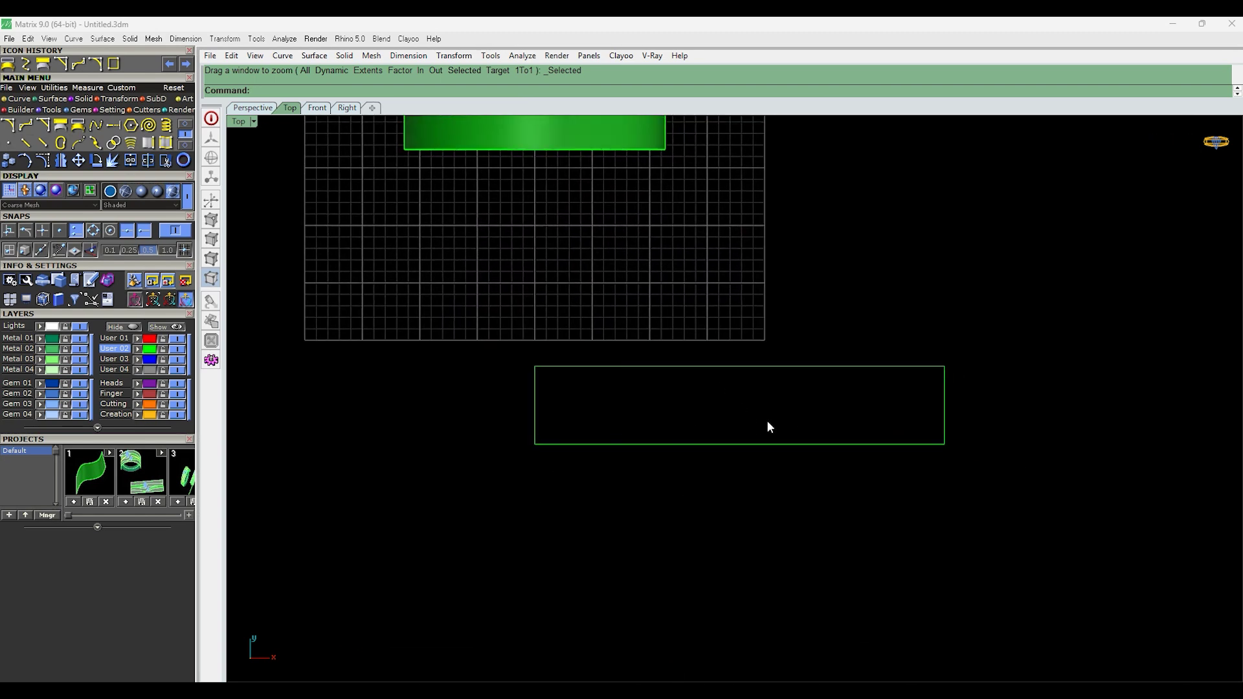
click(44, 125)
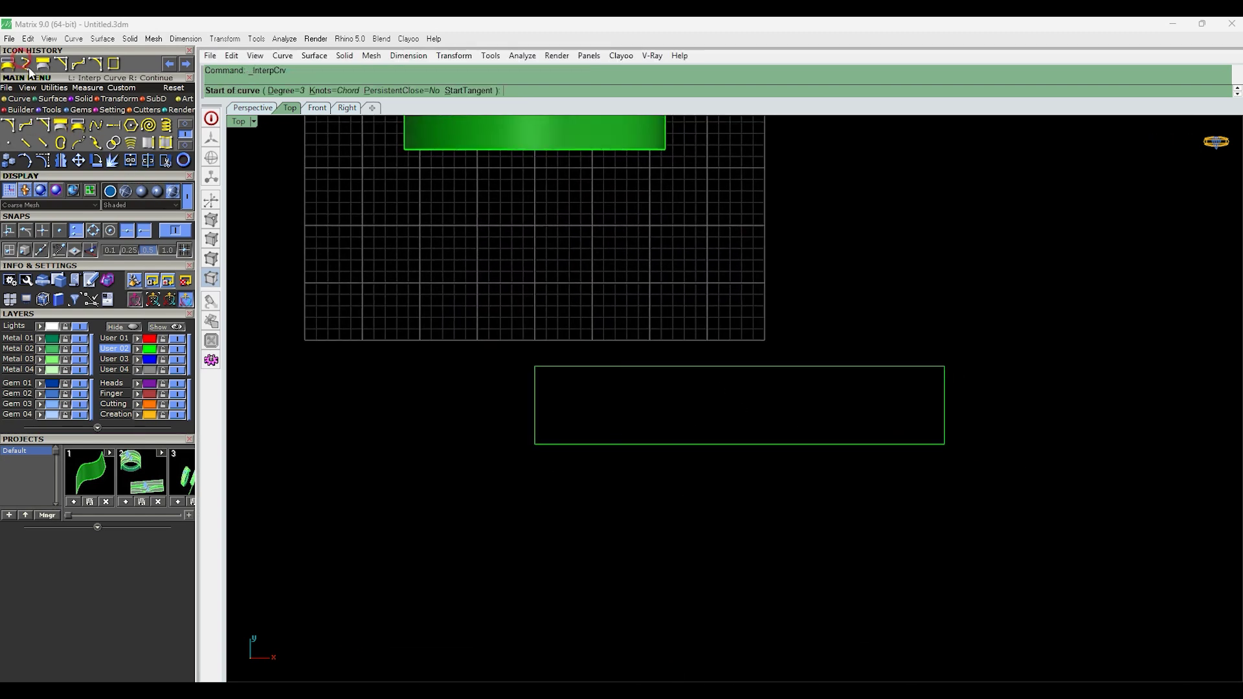
click(535, 420)
click(603, 396)
click(669, 417)
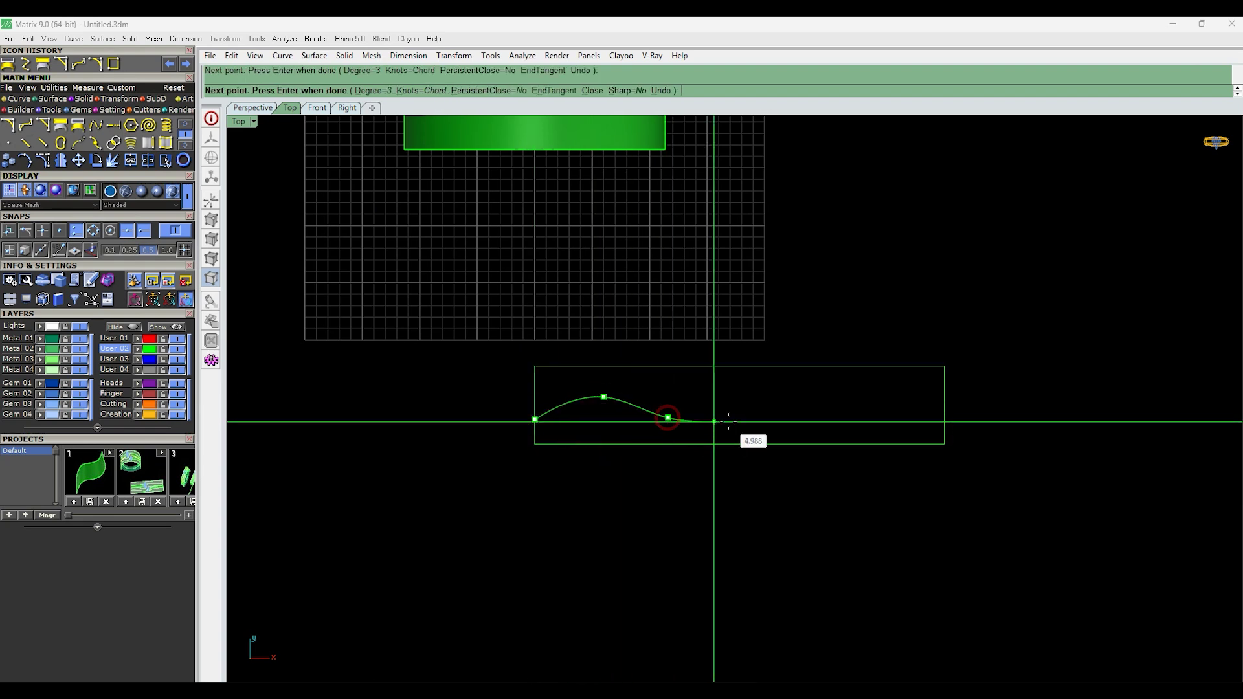
click(770, 418)
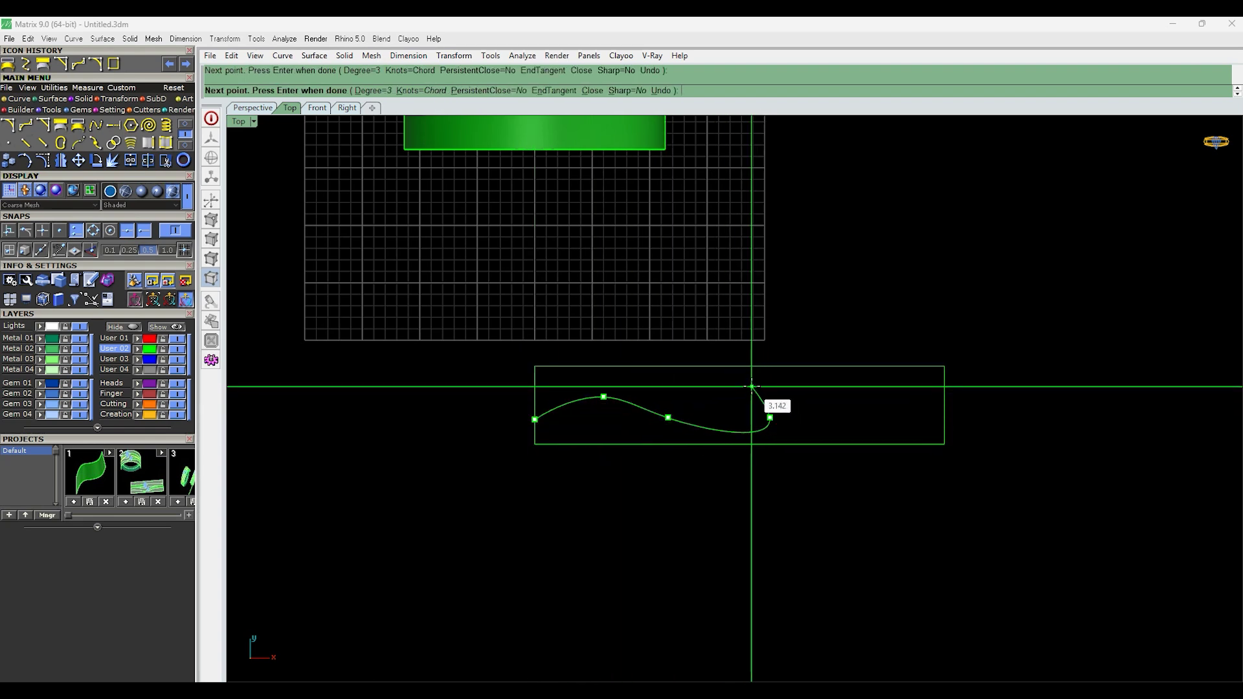
click(751, 386)
click(728, 400)
click(749, 420)
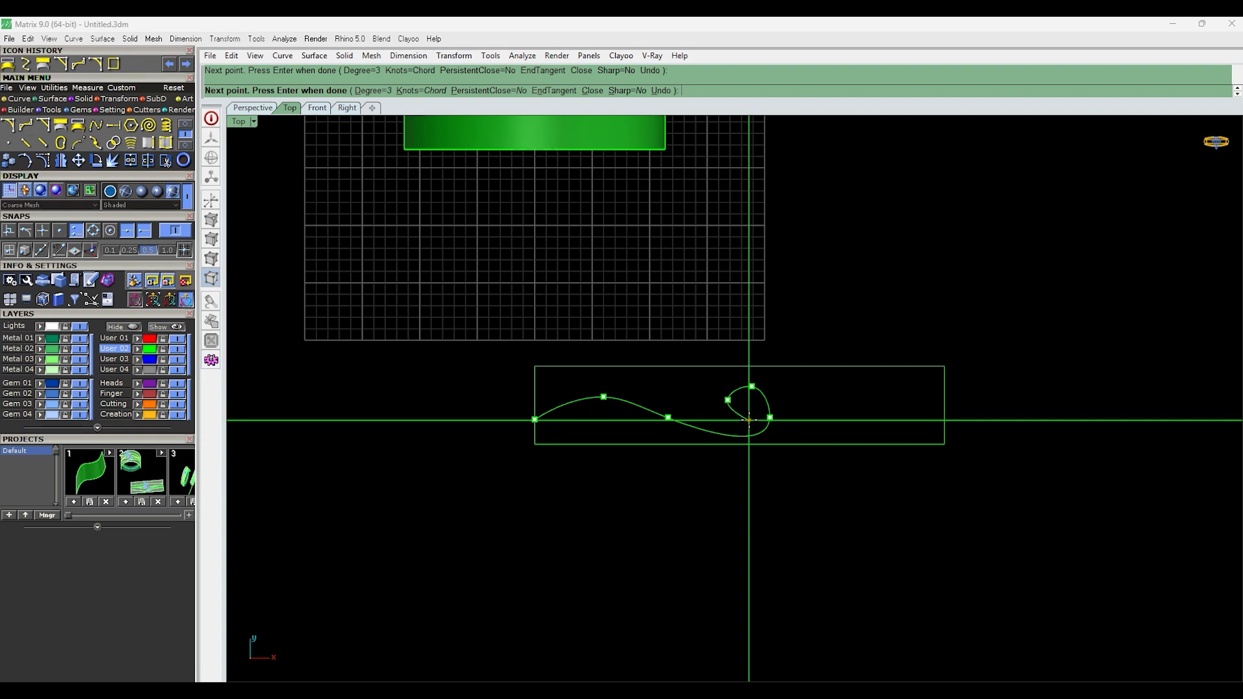
click(811, 431)
click(857, 395)
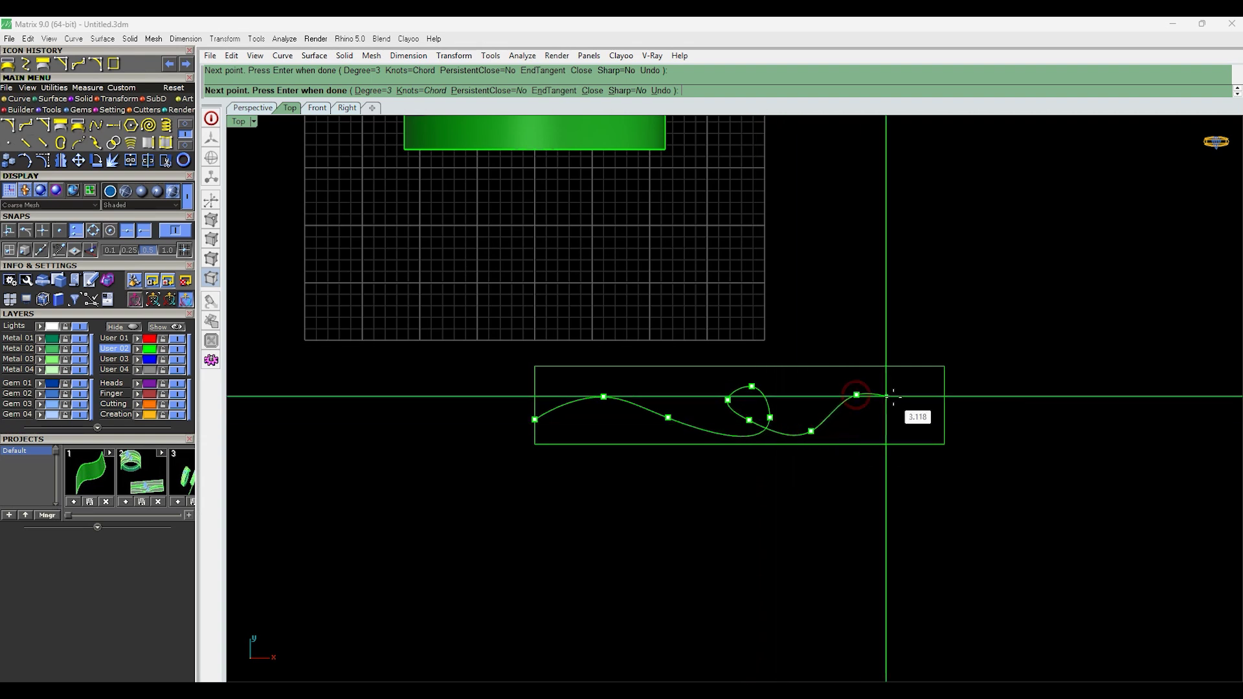
click(898, 398)
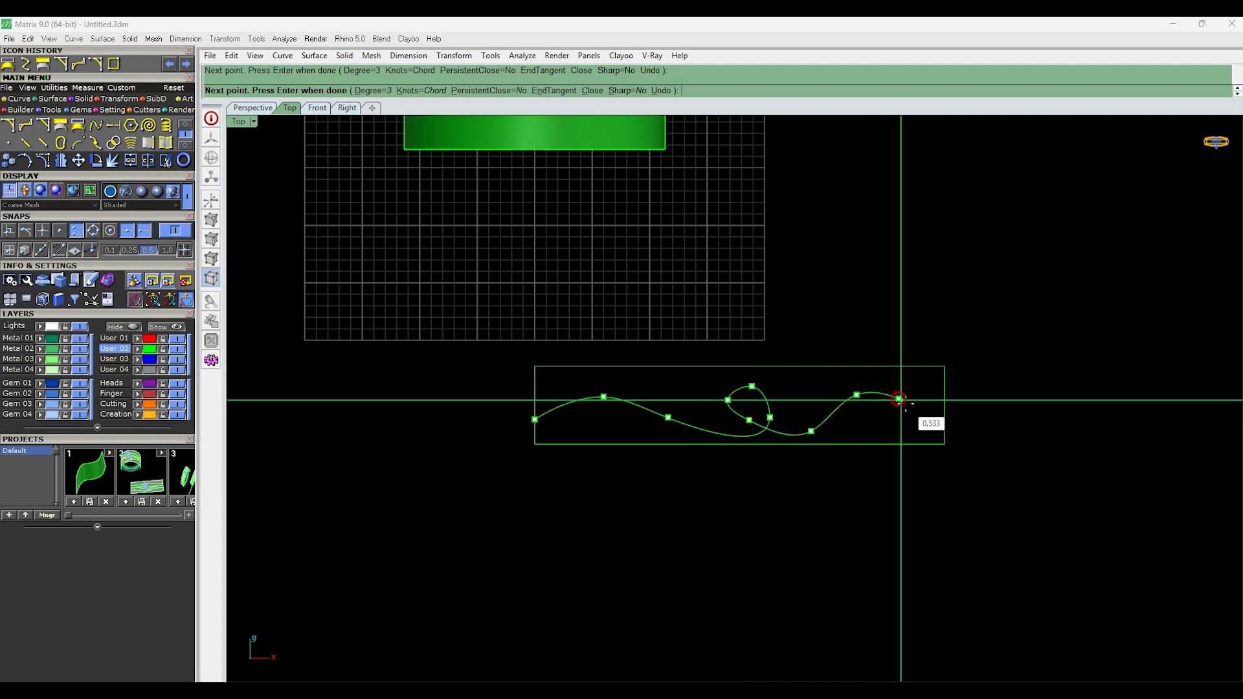
click(942, 418)
key(Return)
Reshape the central loop of the wavy curve in the Top view by moving its control points vertically.
scroll(775, 422, up, 3)
click(767, 412)
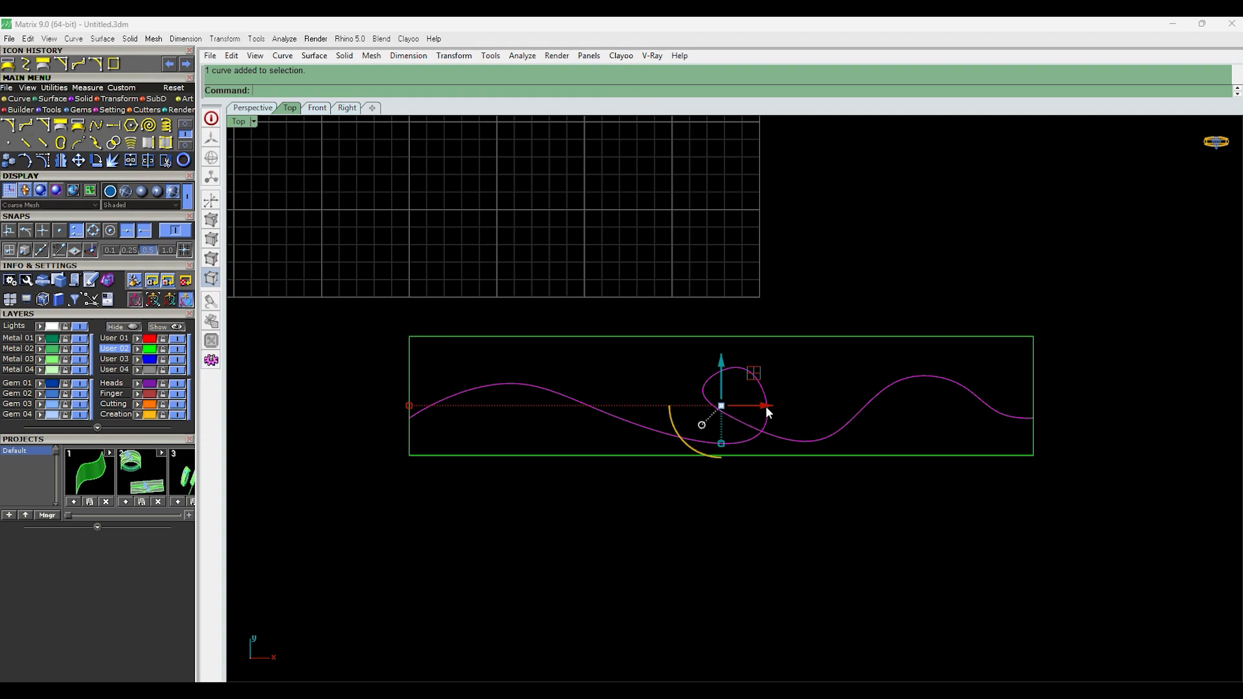
key(F10)
scroll(735, 393, up, 3)
click(656, 389)
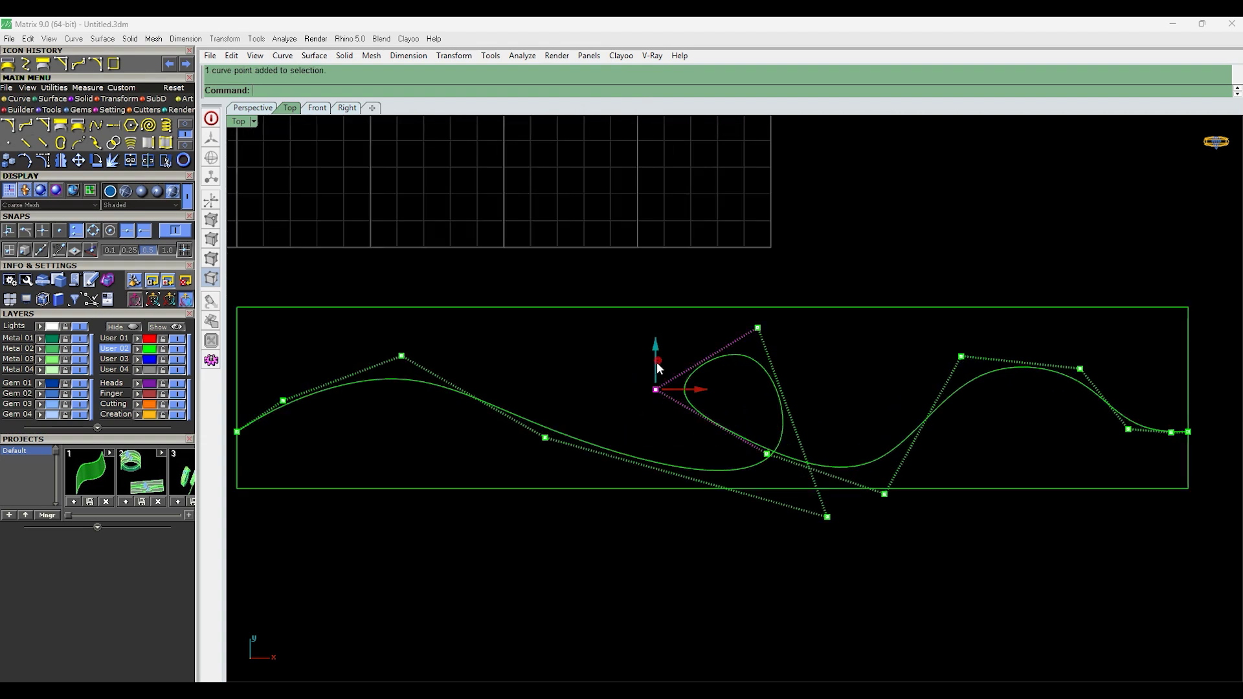
drag(656, 362, 657, 386)
click(766, 454)
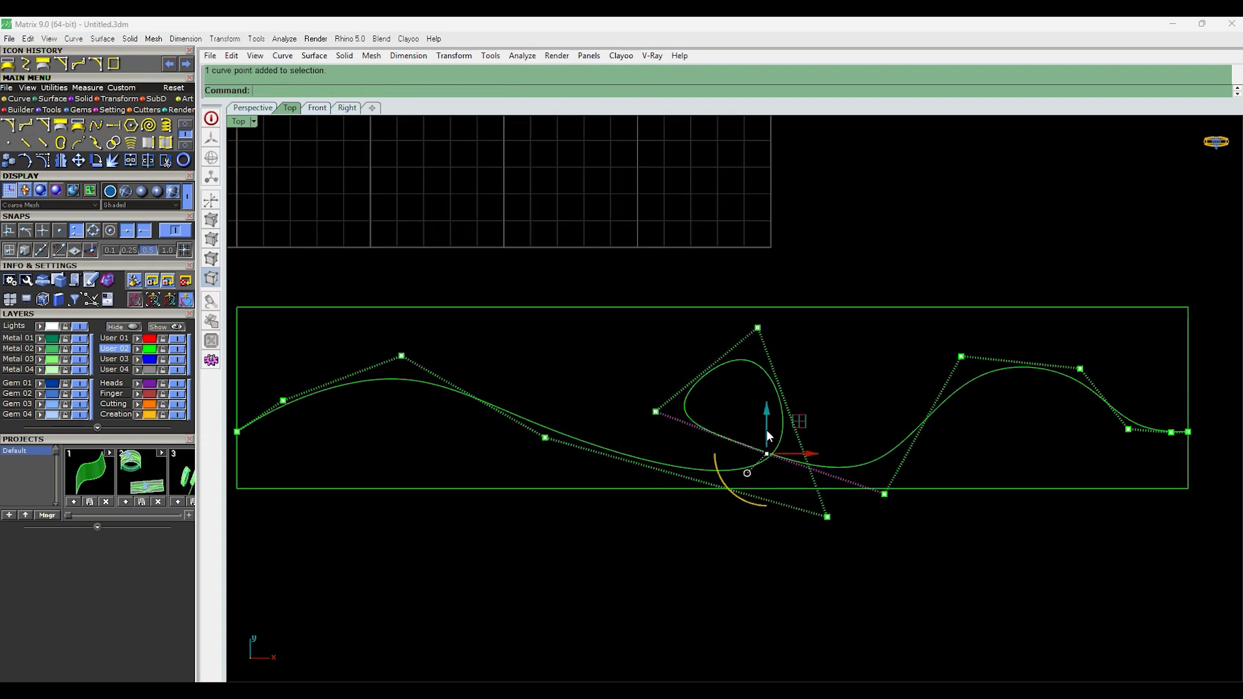
drag(766, 430, 766, 437)
drag(754, 391, 761, 282)
key(Escape)
scroll(786, 347, down, 5)
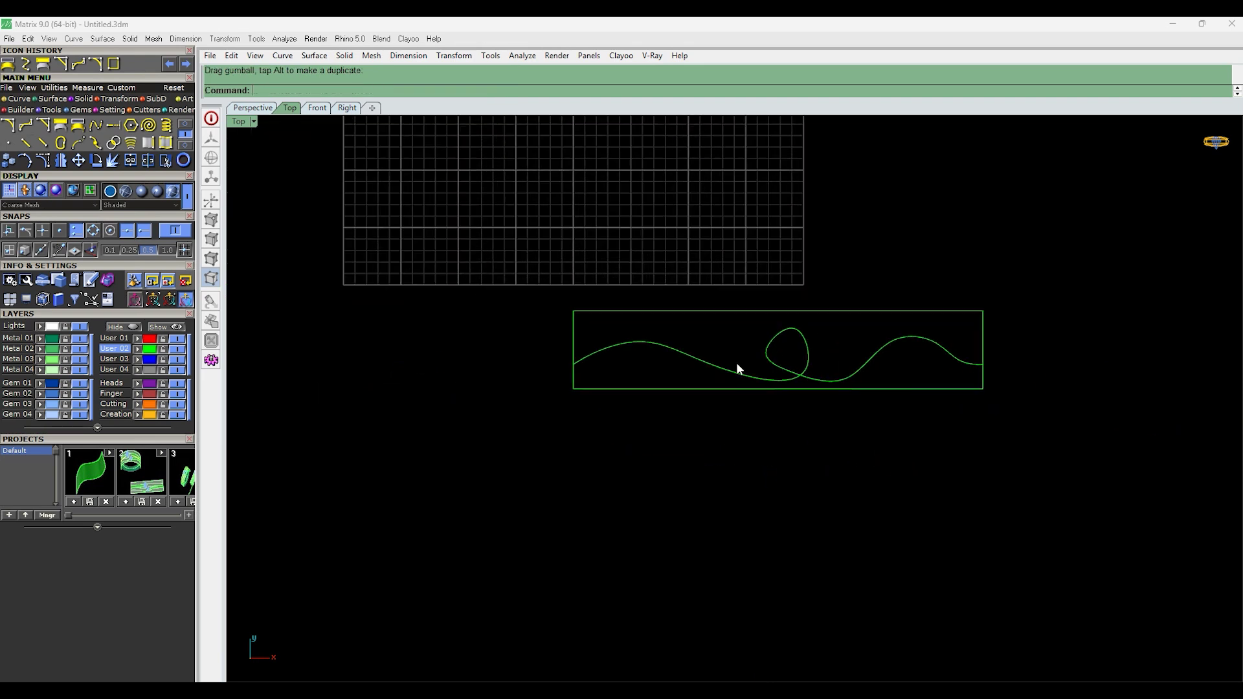
Compare the wavy curve in its flat UV rectangle with the curved band in the Perspective view.
key(F4)
scroll(745, 373, down, 6)
right_drag(745, 372, 818, 411)
scroll(804, 360, up, 6)
scroll(790, 388, up, 3)
click(818, 407)
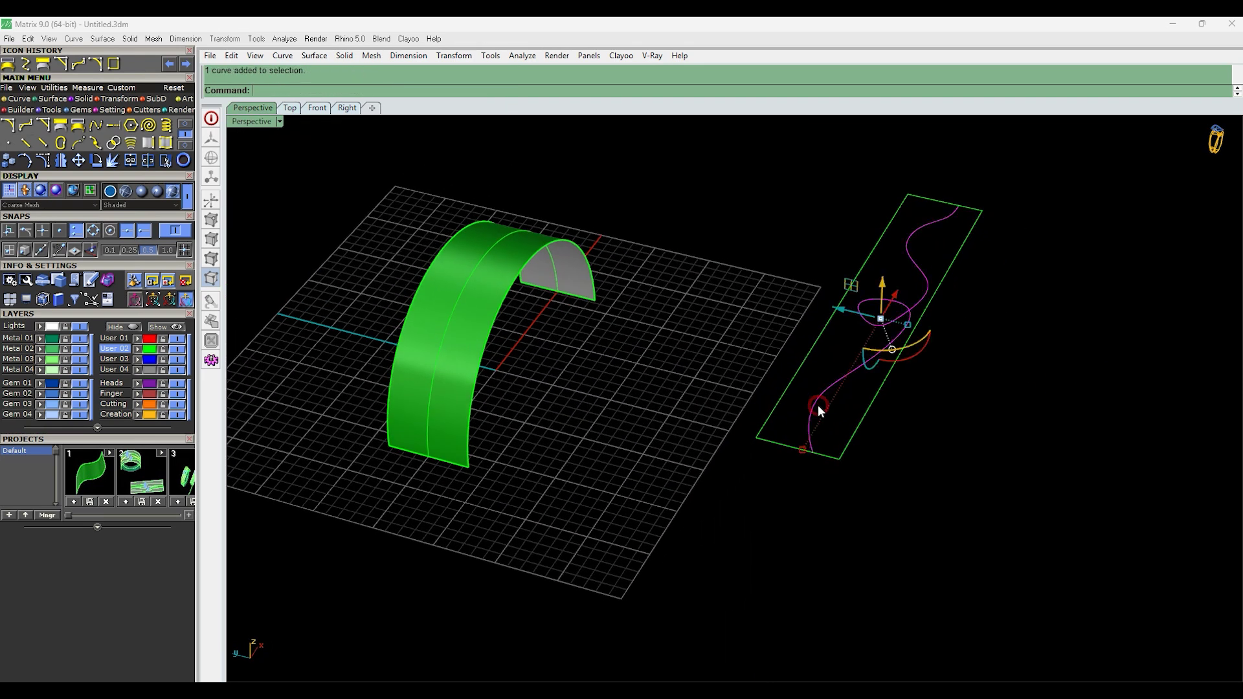
scroll(518, 304, up, 2)
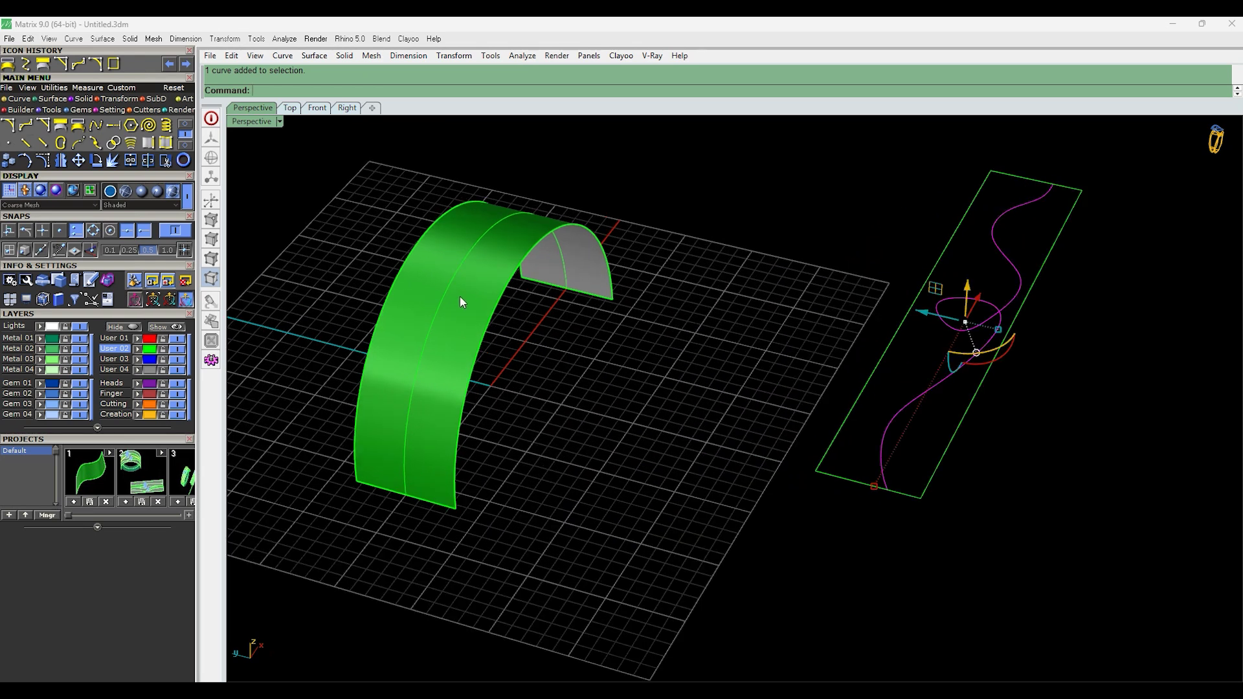
right_drag(459, 297, 654, 310)
click(479, 262)
scroll(502, 267, down, 2)
click(536, 283)
click(607, 286)
click(607, 286)
click(658, 313)
right_drag(949, 369, 923, 387)
Apply the wavy curve to the curved band surface with Apply UV Curves, picking the band near its front end.
click(966, 396)
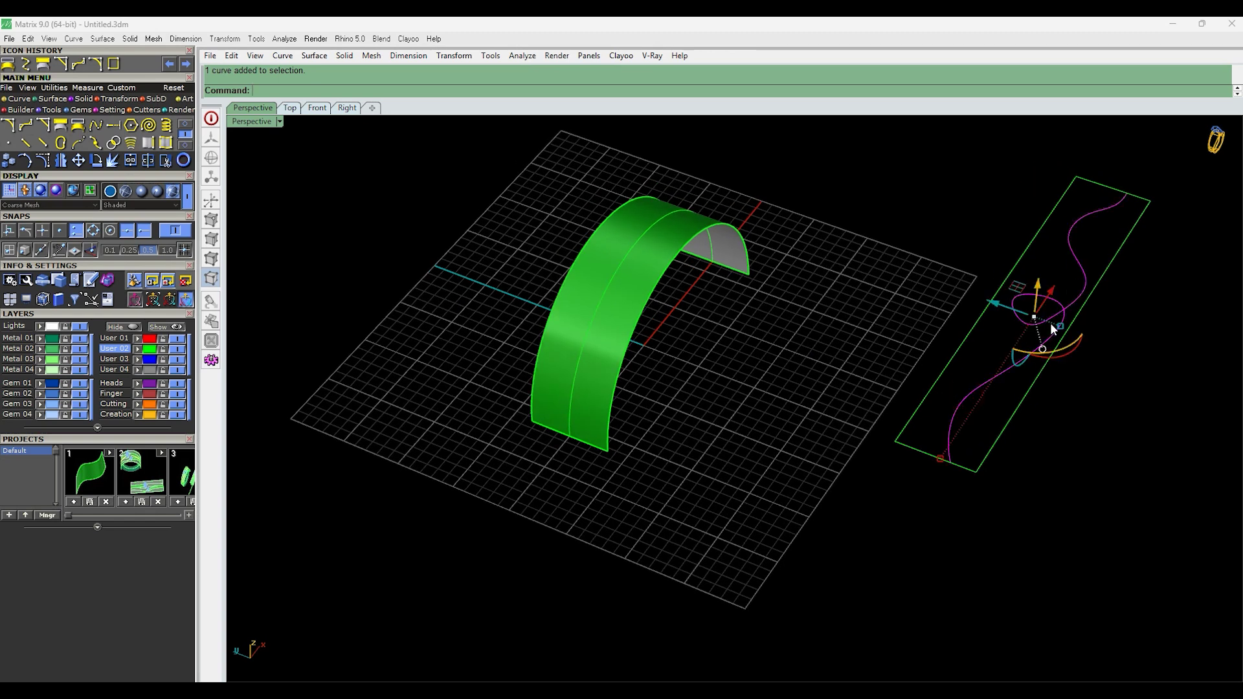
right_drag(1049, 322, 1057, 285)
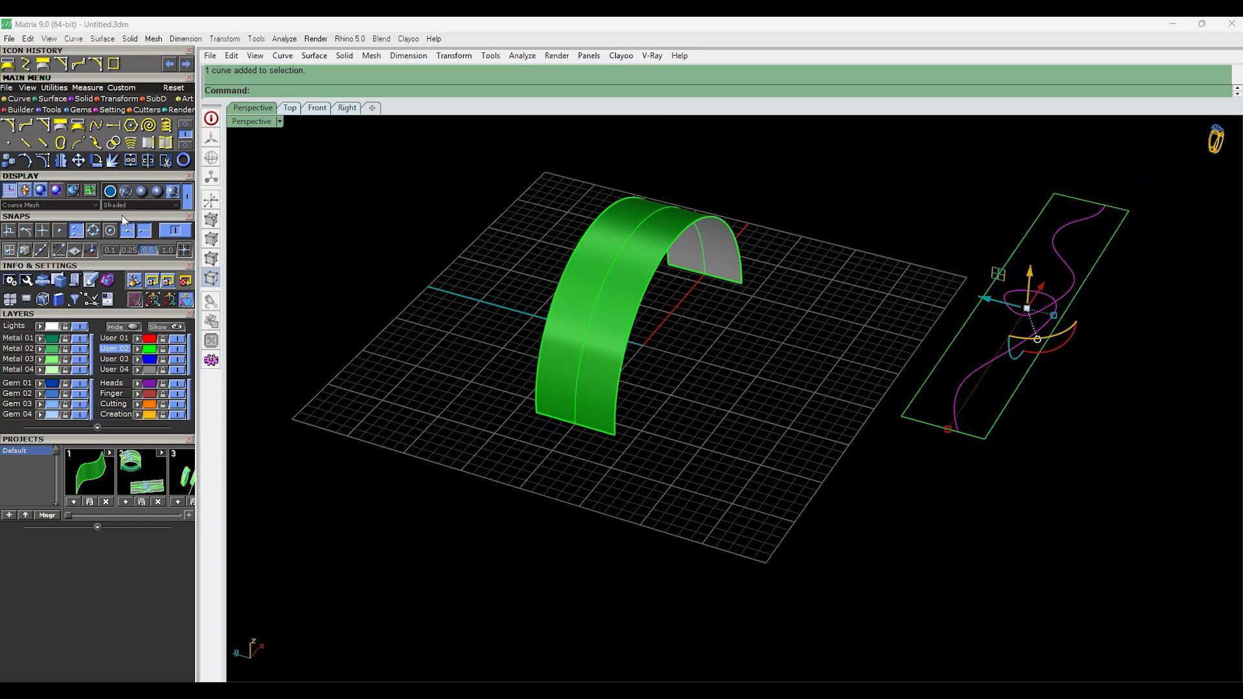
click(78, 127)
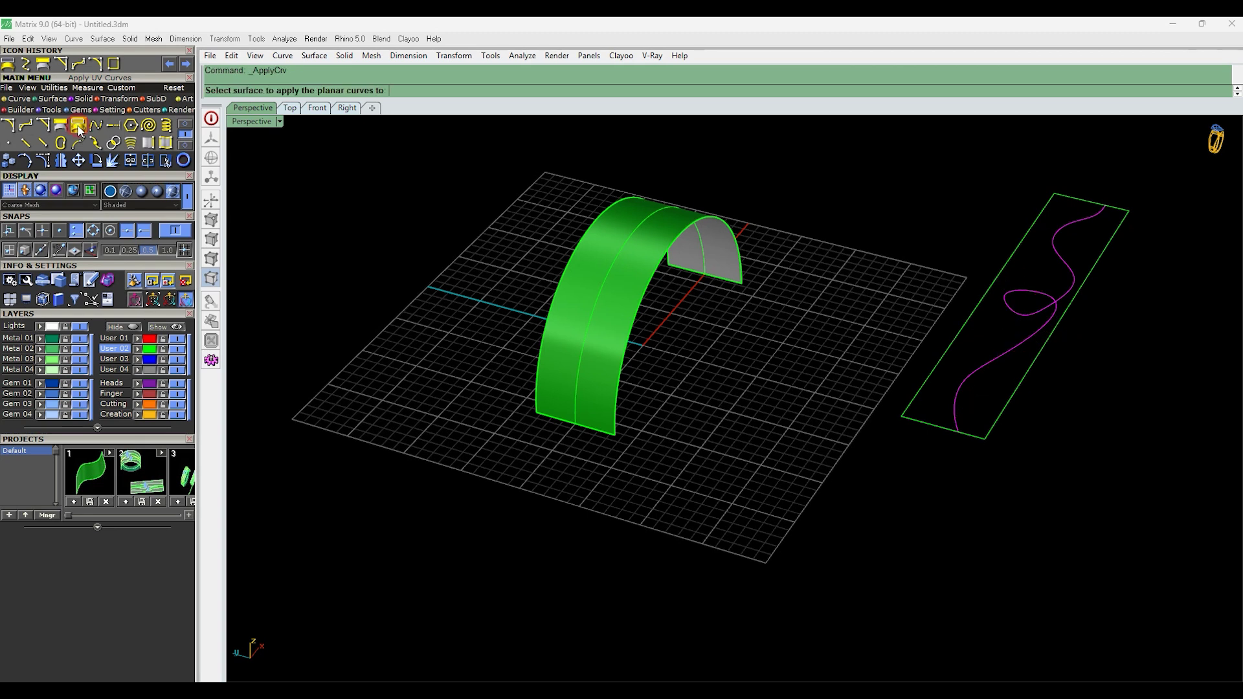
scroll(590, 428, up, 3)
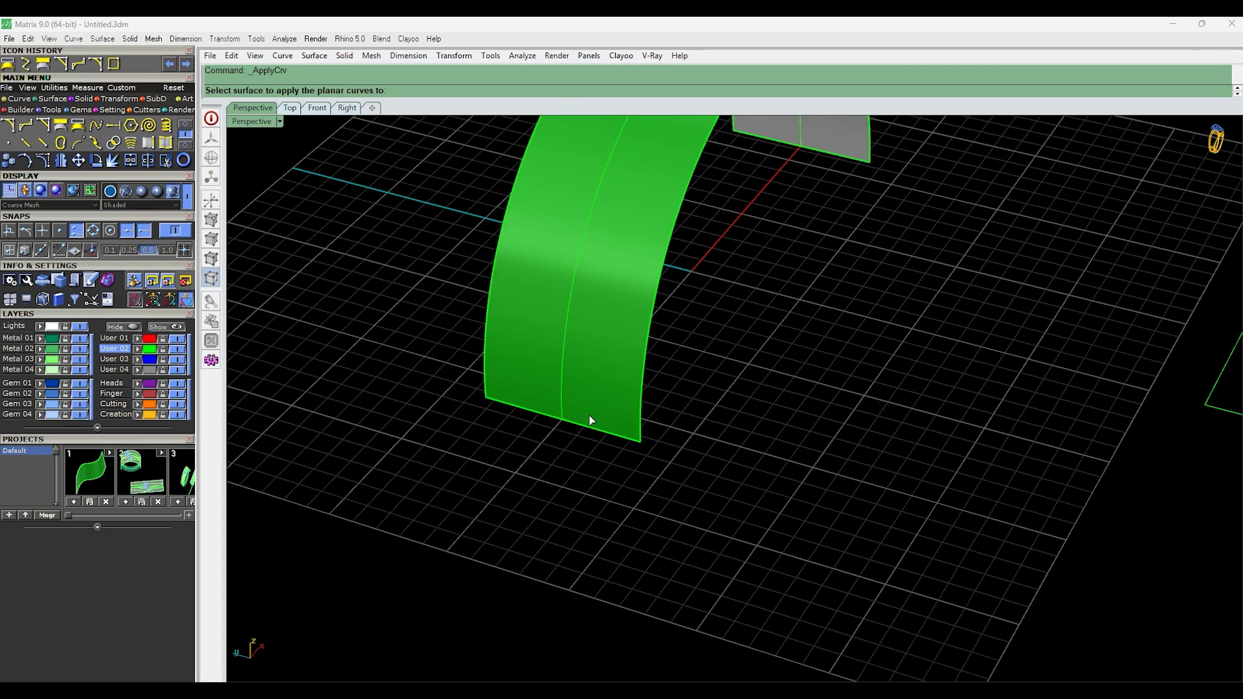
click(592, 414)
click(660, 418)
Move two control points of the flat wavy curve's loop, one along the rectangle's length and one across its width.
scroll(660, 419, down, 5)
right_drag(648, 363, 676, 361)
right_drag(795, 353, 747, 259)
scroll(680, 252, up, 2)
right_drag(731, 292, 873, 449)
click(882, 444)
text(Q)
key(Return)
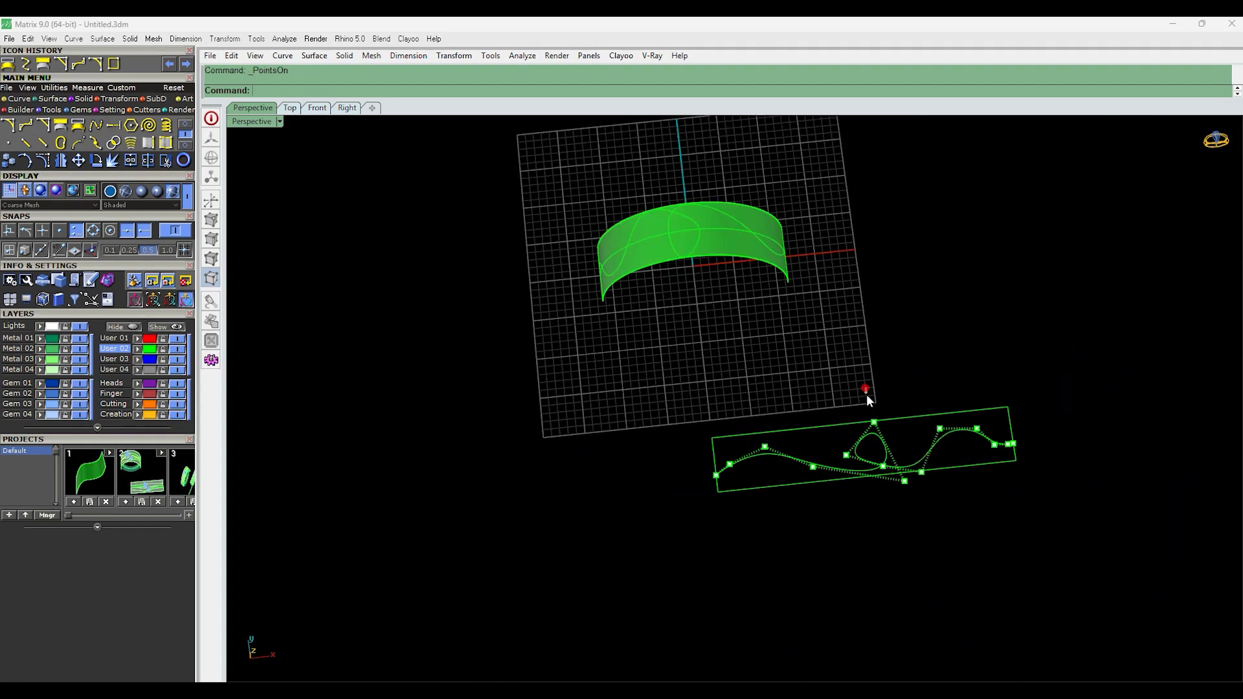
click(874, 422)
drag(910, 418, 883, 417)
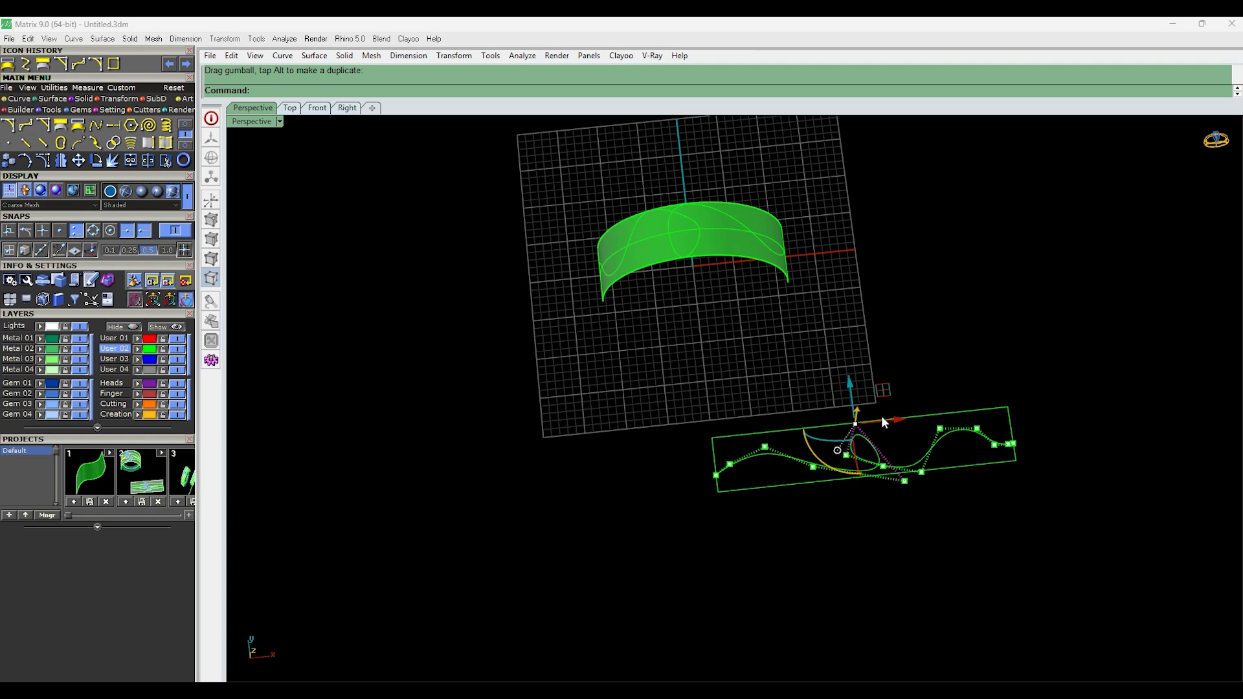
click(847, 455)
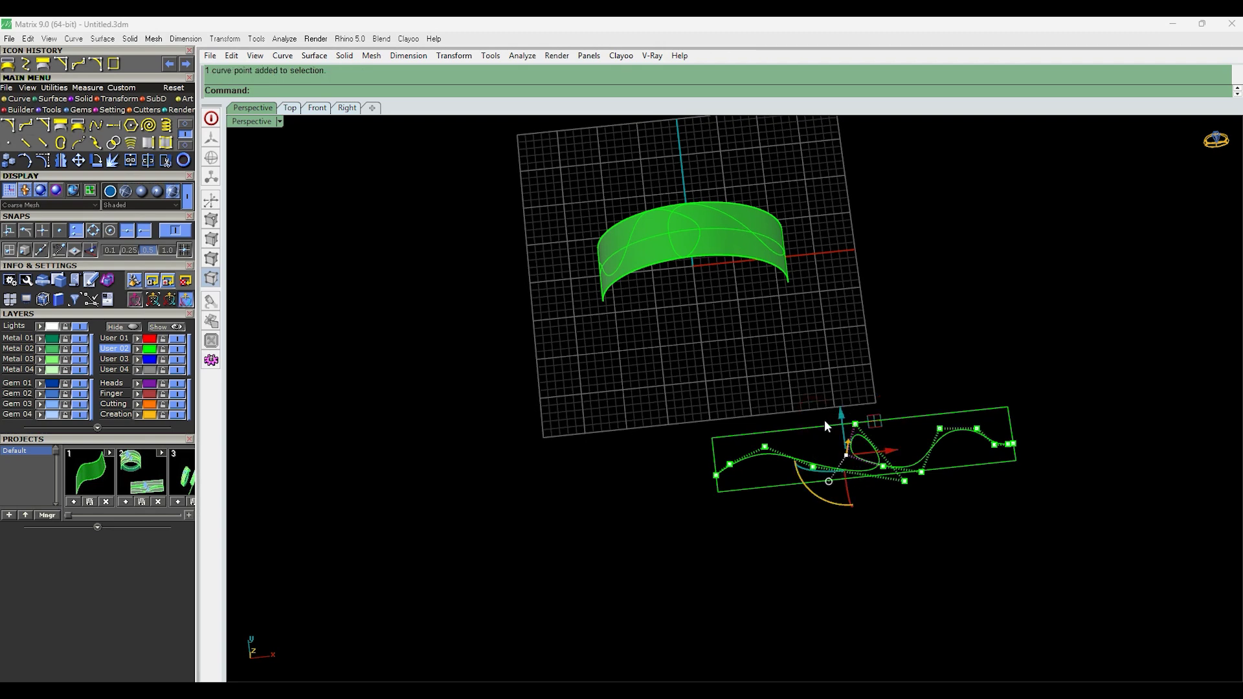
drag(842, 424, 840, 413)
scroll(850, 417, up, 2)
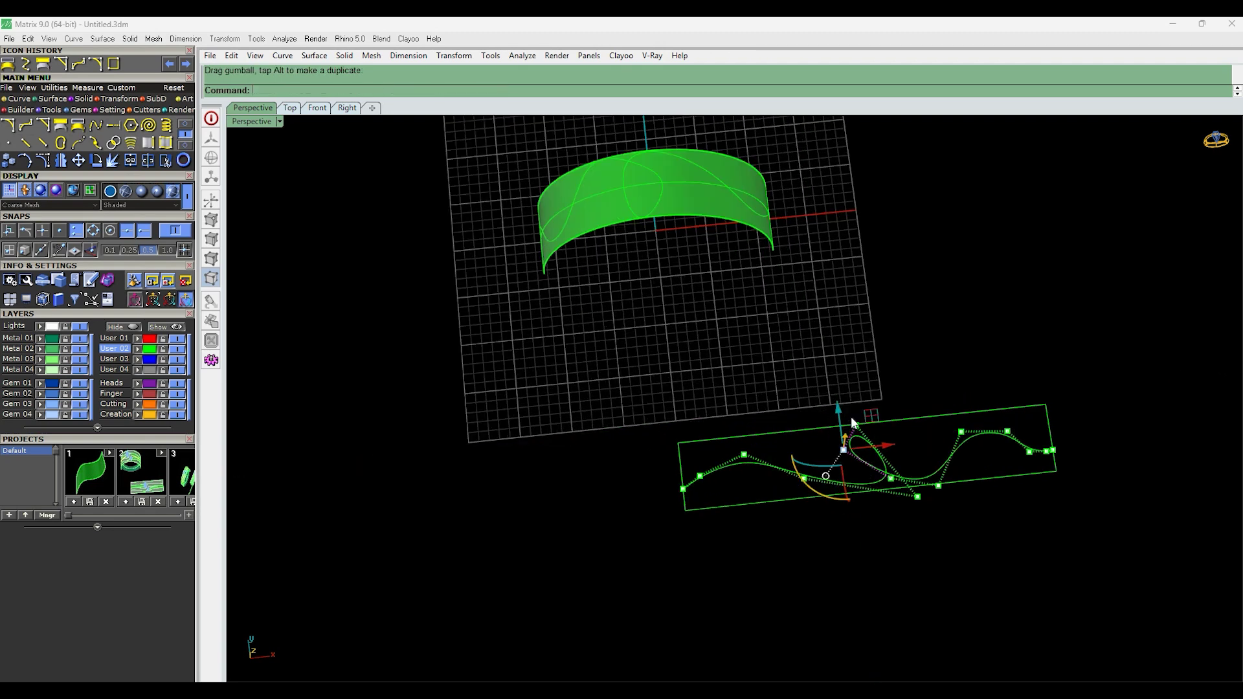
key(Escape)
key(Escape)
Delete the applied wavy curve from the curved band surface.
right_drag(845, 452, 888, 378)
click(890, 381)
click(611, 271)
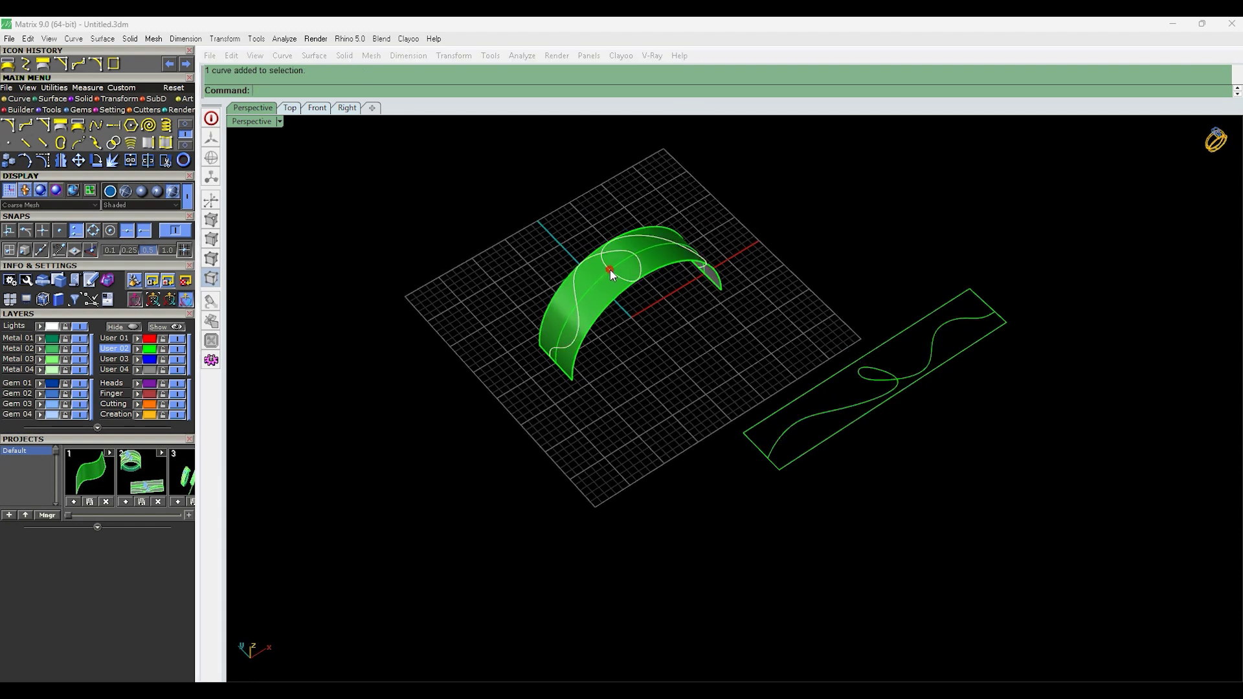
right_click(609, 269)
key(Delete)
Apply the reshaped wavy curve to the curved band surface again with Apply UV Curves.
click(799, 423)
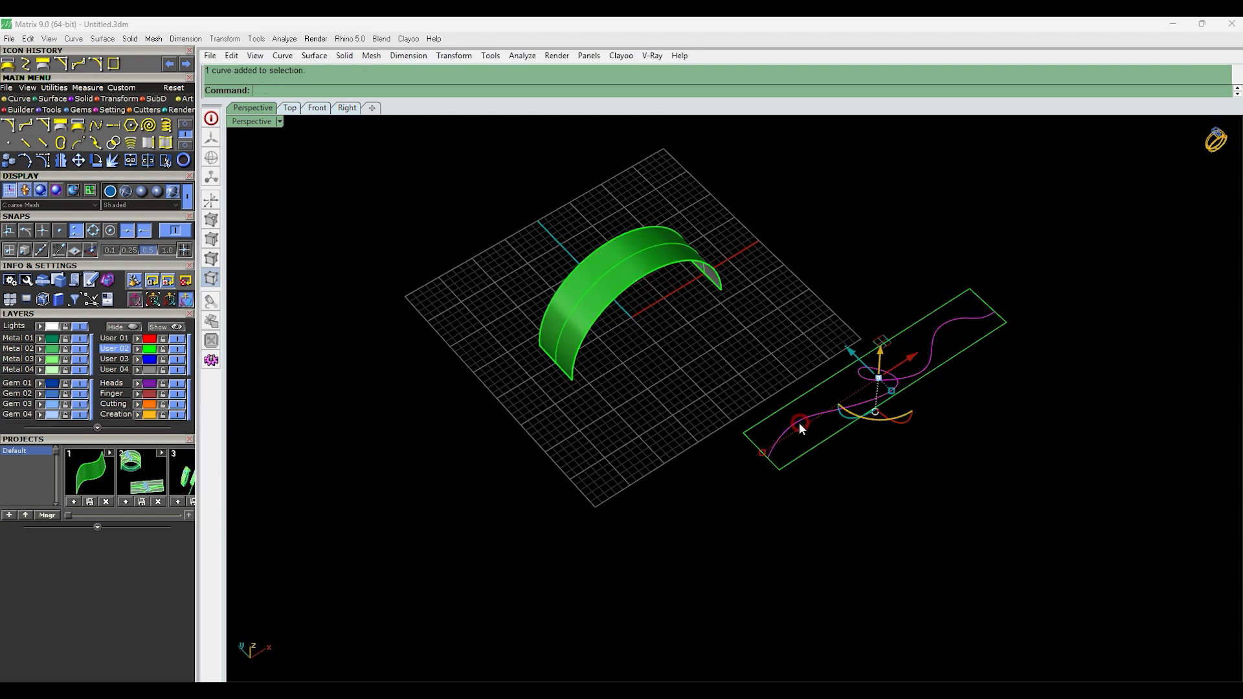
right_drag(510, 390, 556, 353)
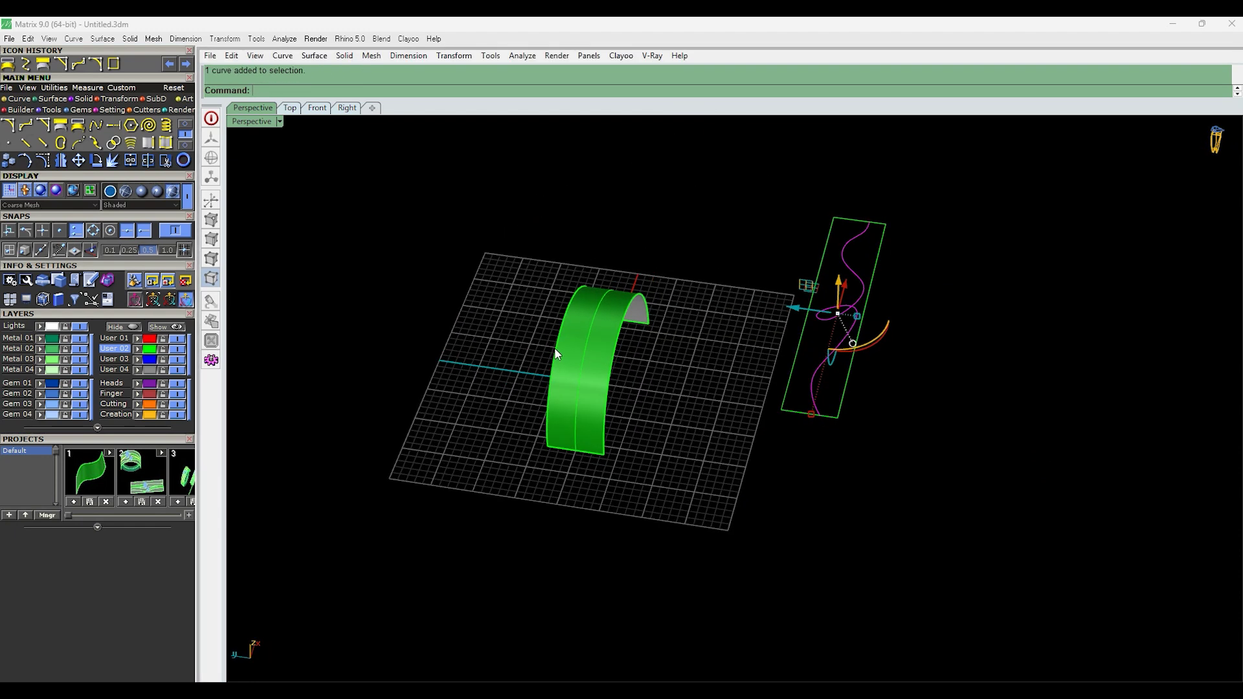
click(79, 125)
scroll(588, 449, up, 6)
click(585, 444)
scroll(793, 467, down, 6)
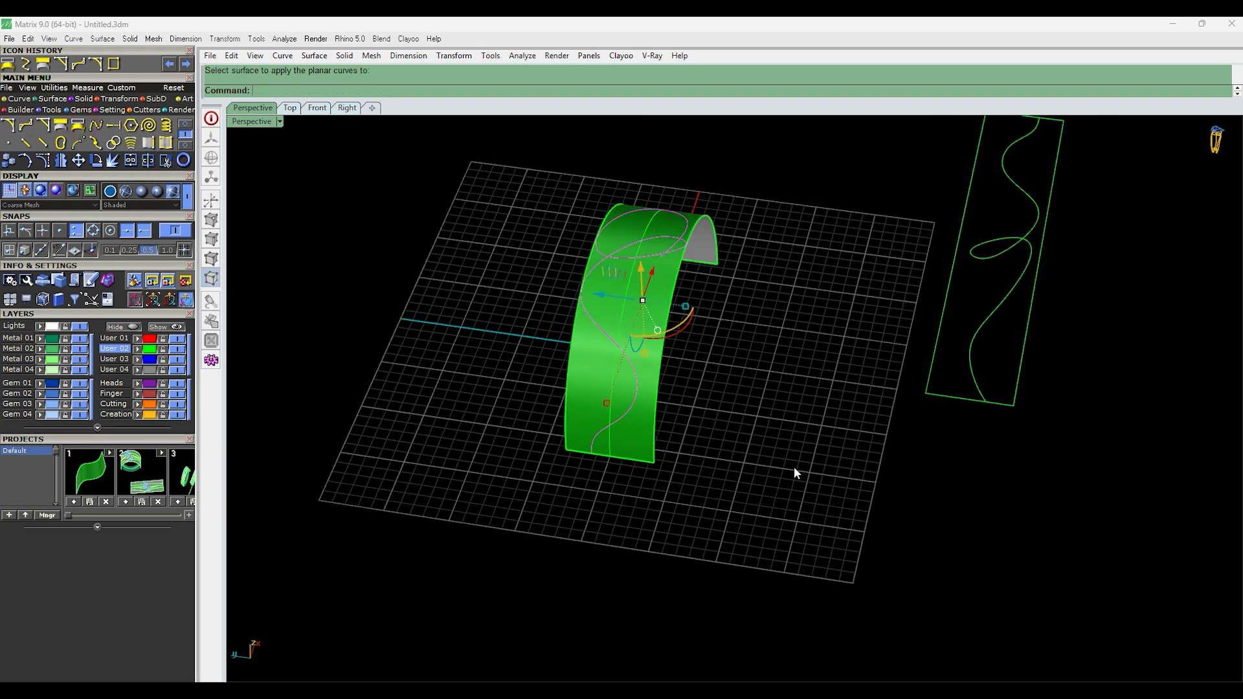
Examine how the wavy curve wraps around the band compared with its flat UV layout.
right_drag(793, 467, 627, 467)
click(628, 467)
scroll(704, 447, up, 6)
right_drag(704, 469, 702, 441)
scroll(701, 442, down, 6)
right_drag(801, 489, 744, 479)
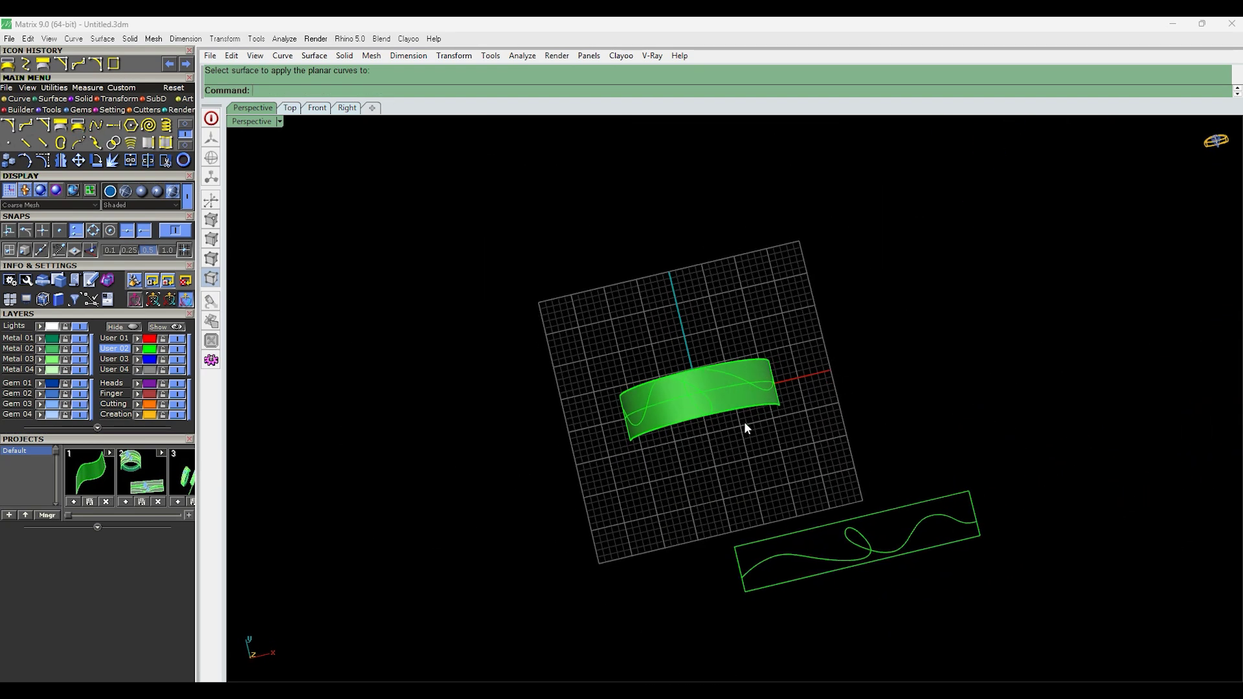
right_drag(758, 421, 762, 369)
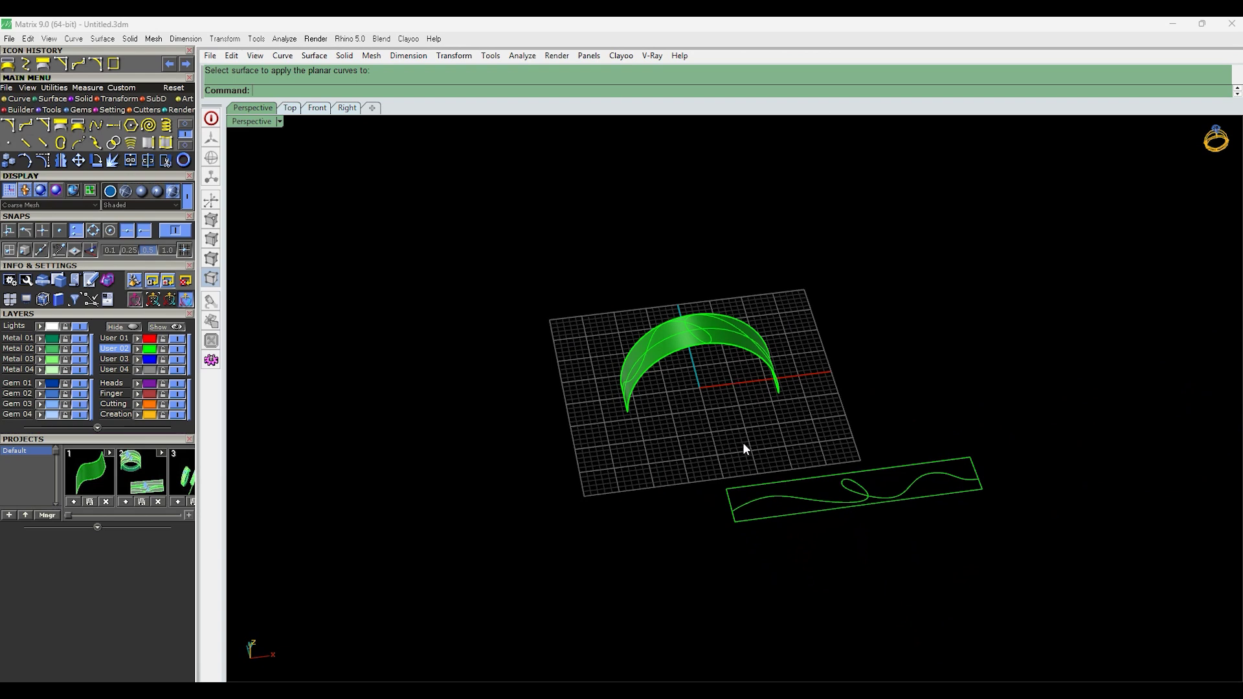
right_drag(743, 448, 725, 367)
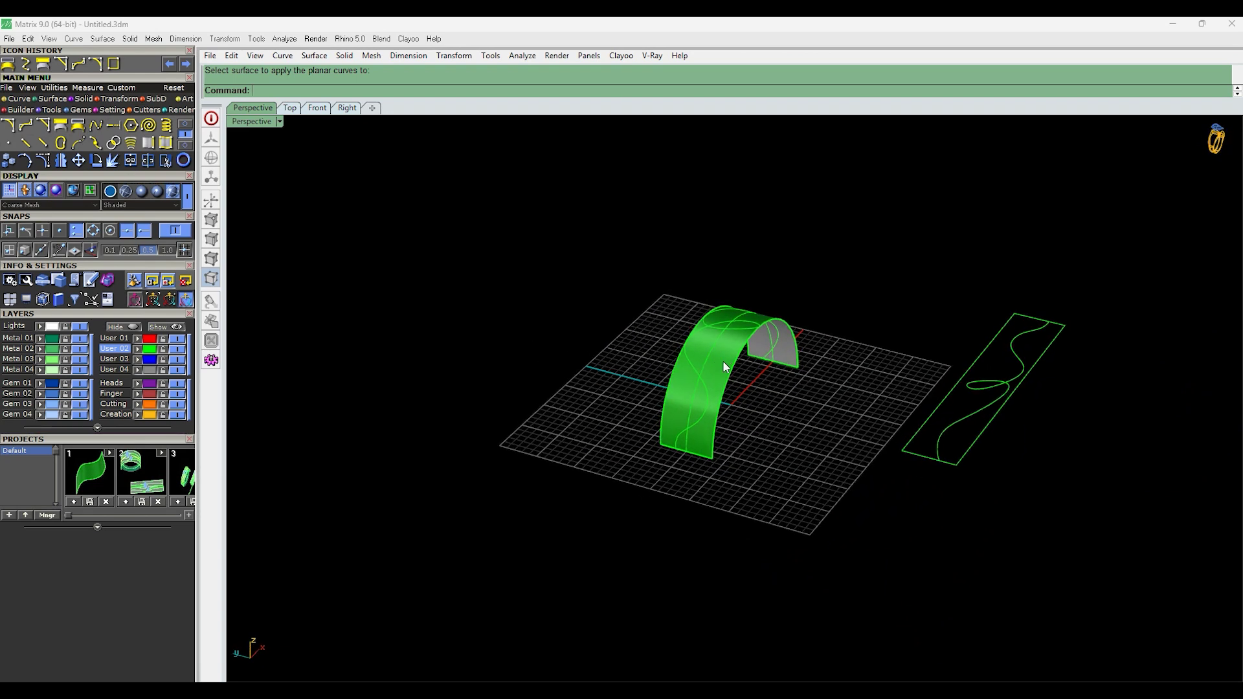
right_drag(743, 318, 646, 307)
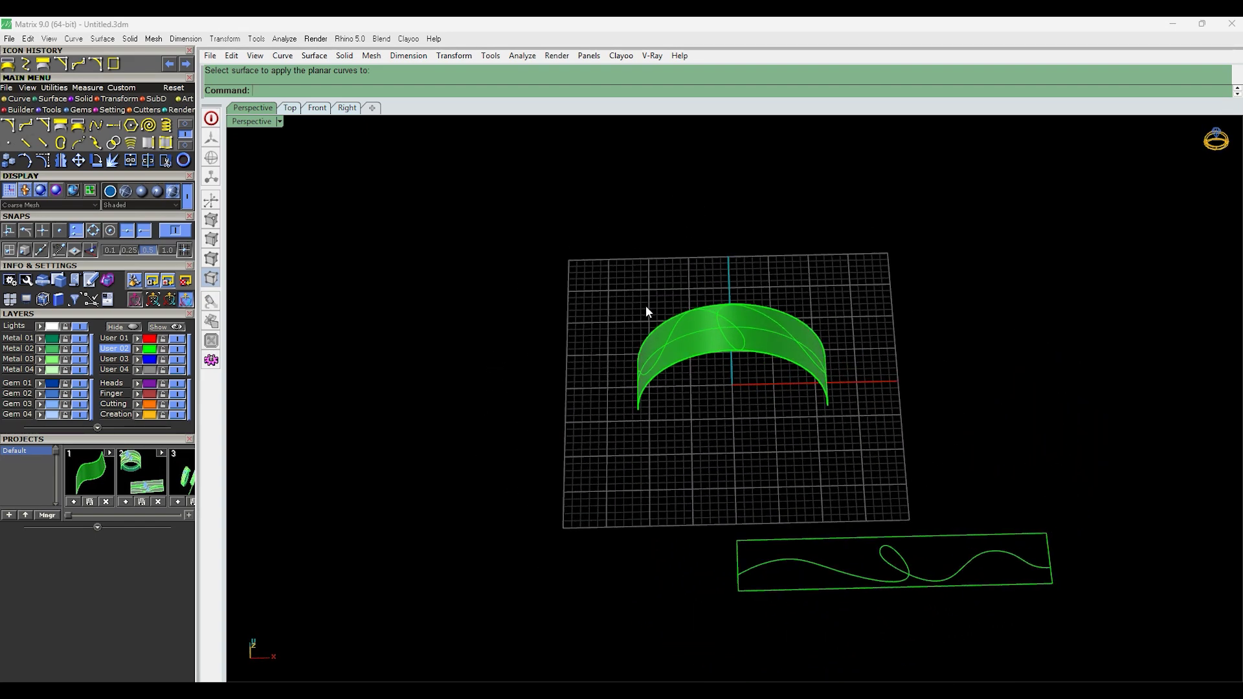
Delete the second wavy curve applied to the curved band, keeping the flat curve.
scroll(754, 337, up, 3)
right_drag(740, 343, 732, 368)
click(754, 348)
right_click(752, 345)
scroll(737, 332, down, 5)
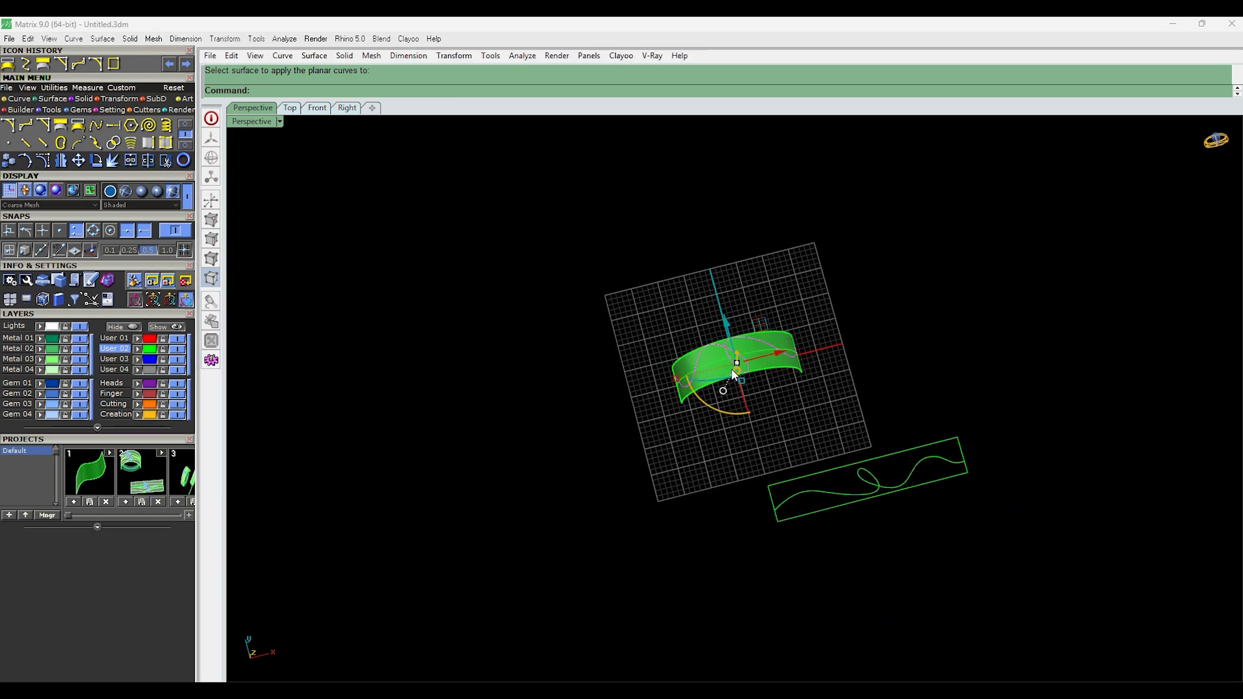
key(Delete)
Create a flat-capped pipe along the flat wavy curve with start and end radii of 1.
mouse_move(733, 456)
right_down()
mouse_move(805, 453)
mouse_move(847, 513)
mouse_move(903, 519)
right_up()
click(848, 513)
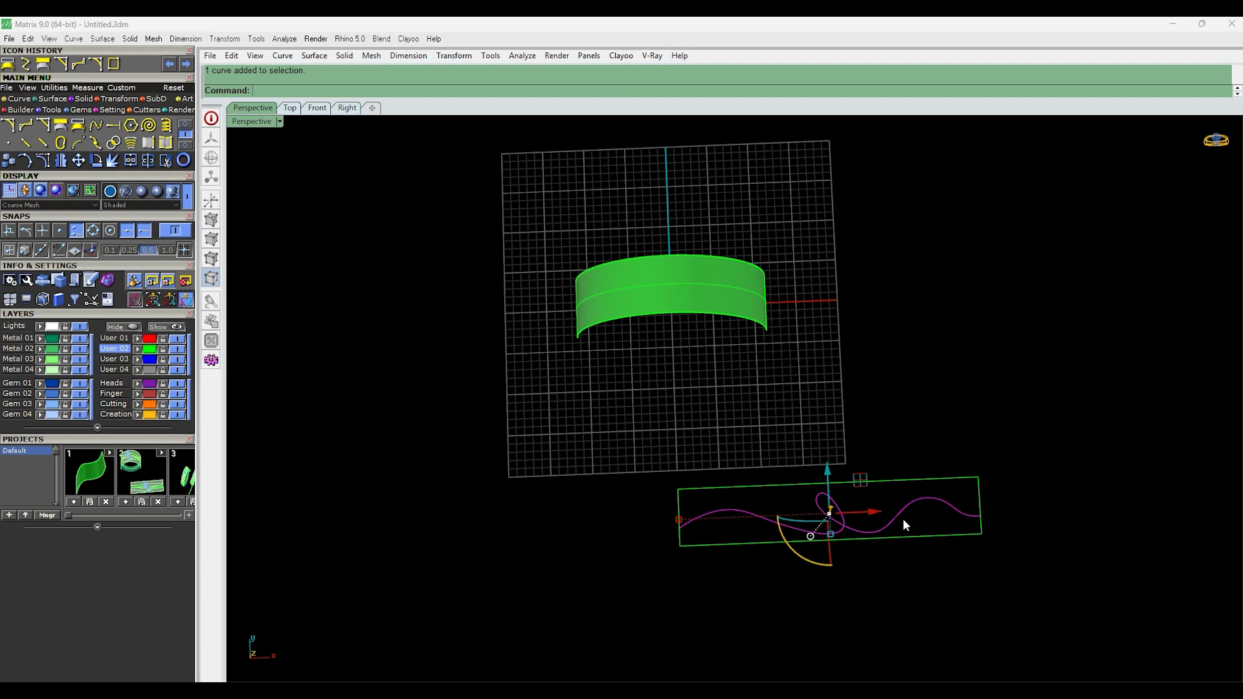
text(PP)
key(Return)
key(Return)
key(Return)
key(Return)
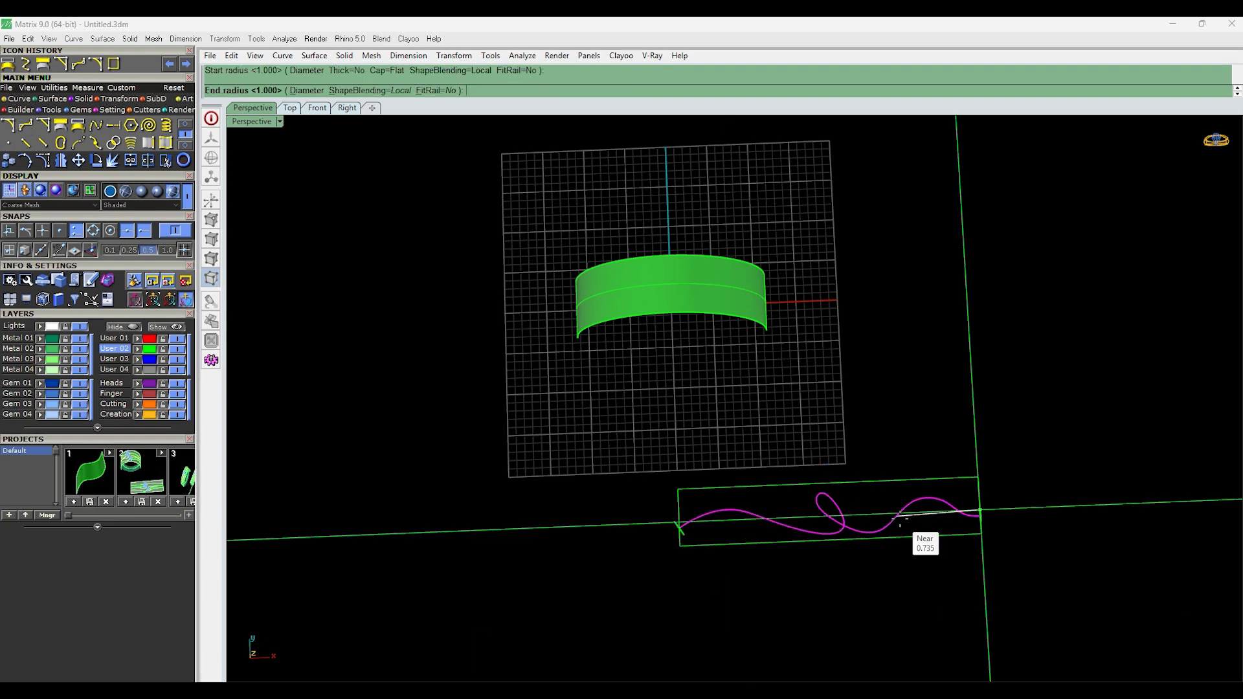
scroll(840, 528, up, 6)
mouse_move(842, 526)
right_down()
mouse_move(864, 517)
mouse_move(836, 484)
right_up()
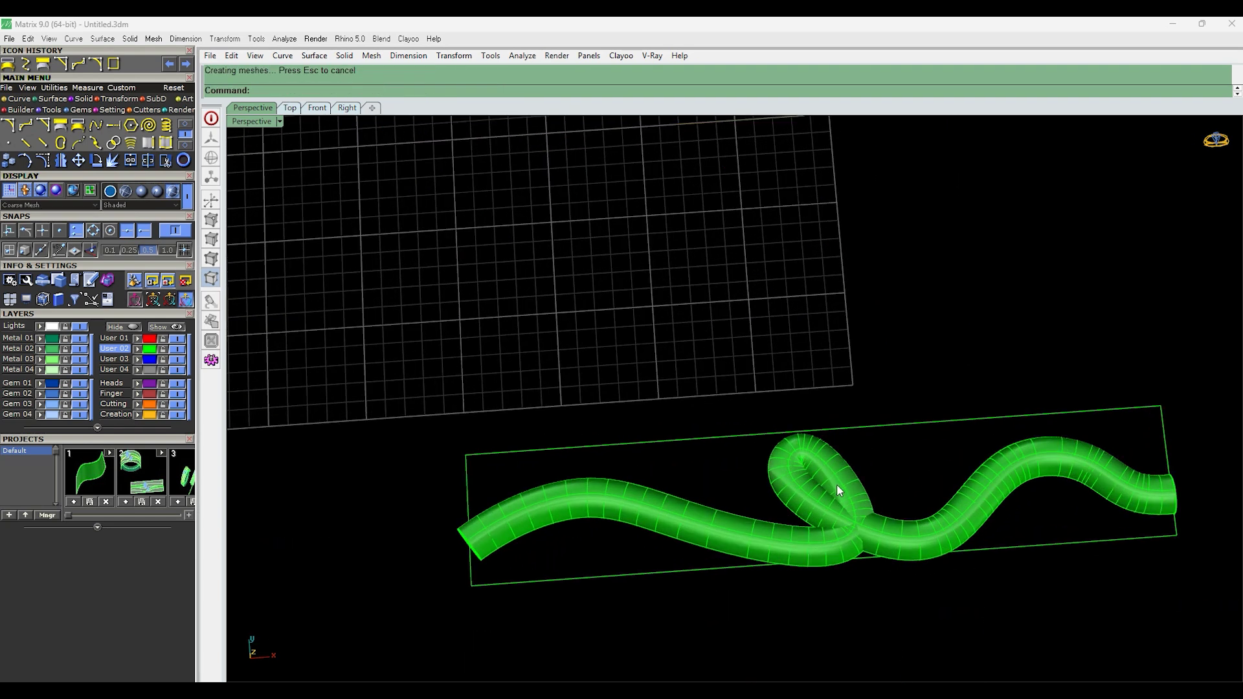
Switch the viewport to ghosted display to expose the centre curve inside the pipe.
click(838, 476)
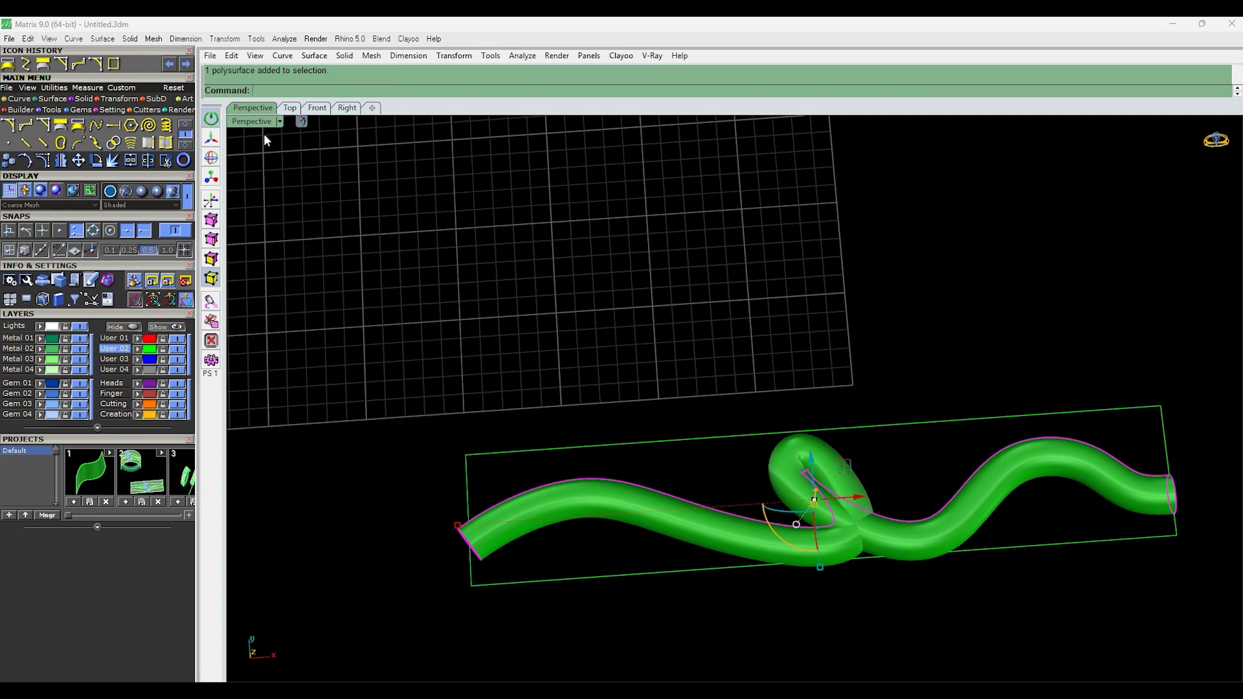
click(128, 192)
scroll(762, 479, up, 2)
Widen the pipe's loop by moving two control points of its centre curve apart along the rectangle's length.
click(832, 485)
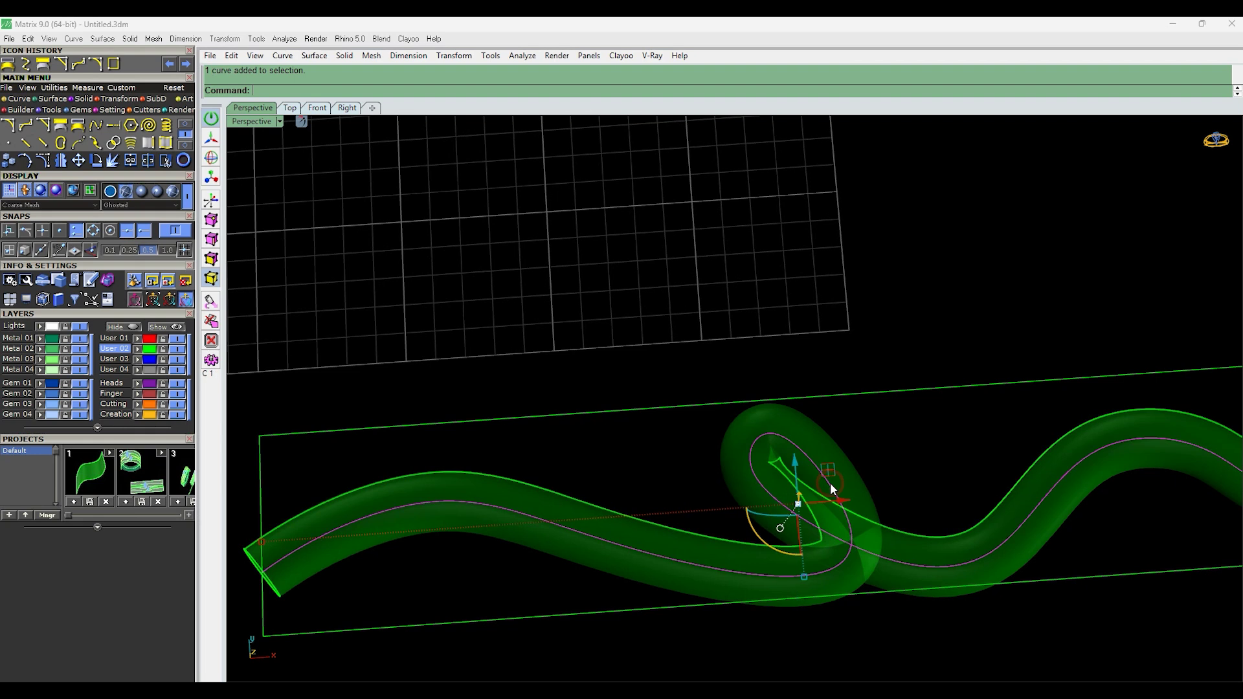
text(q)
key(Return)
text(Q)
key(Return)
click(771, 403)
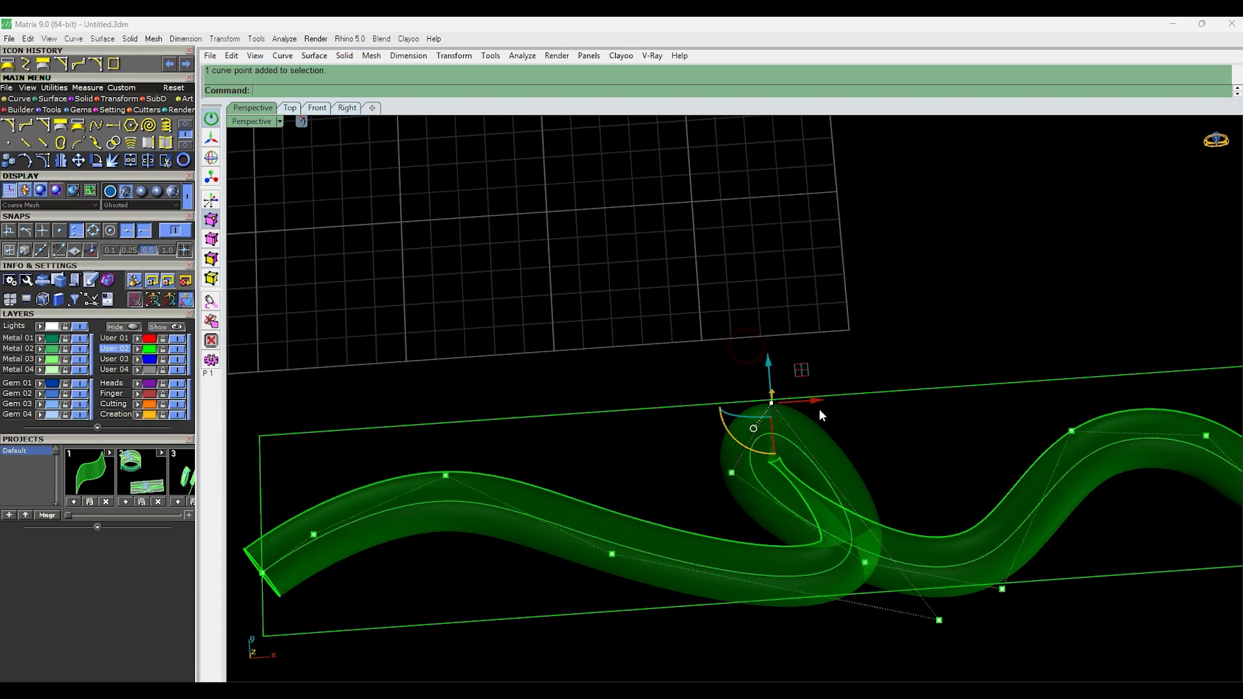
drag(771, 402, 915, 393)
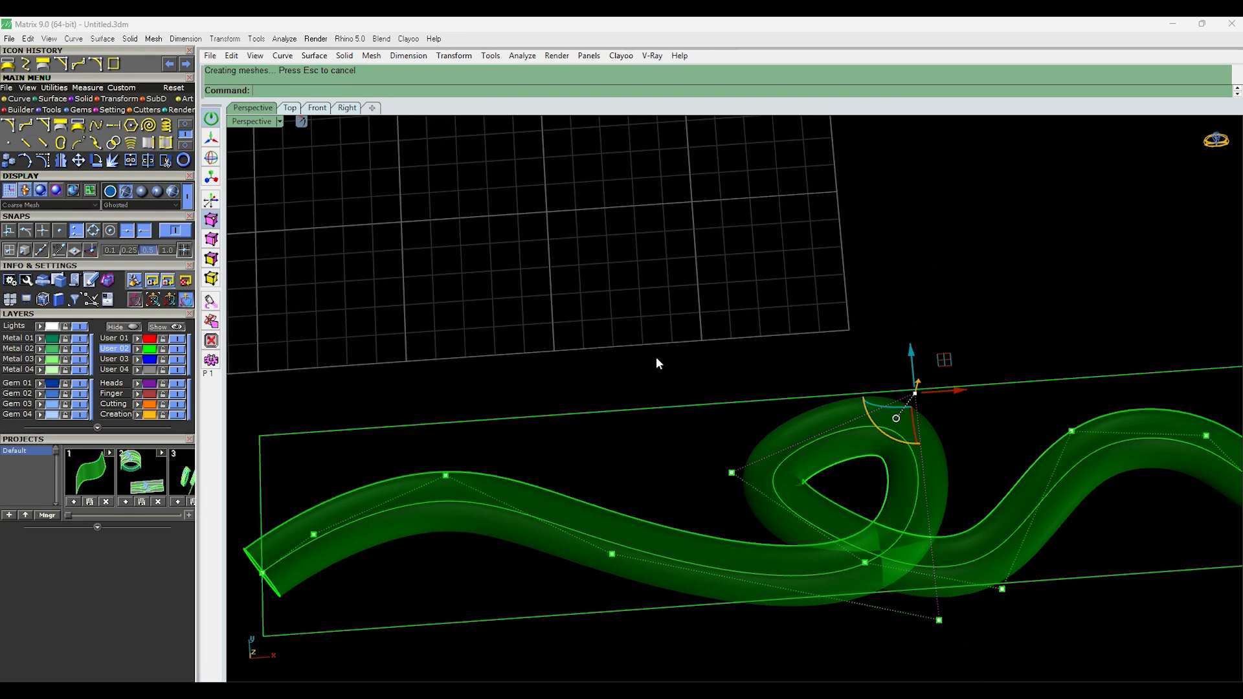
drag(649, 356, 782, 499)
drag(761, 439, 727, 422)
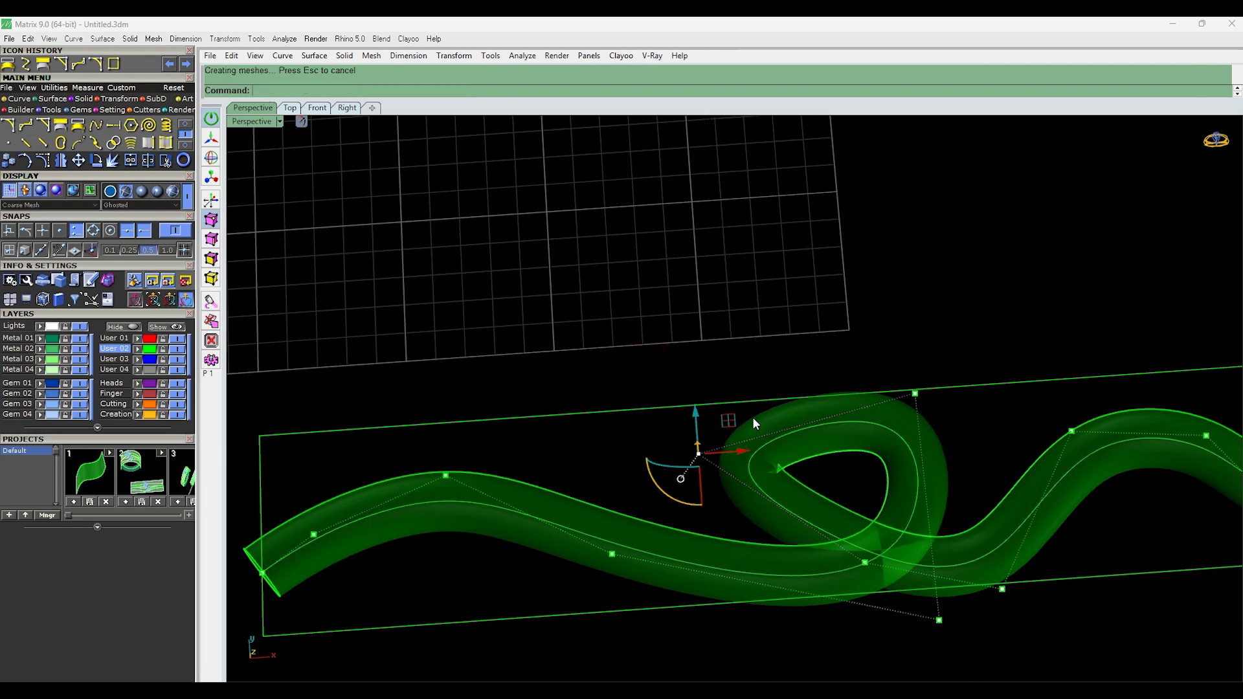
scroll(757, 420, down, 4)
key(Escape)
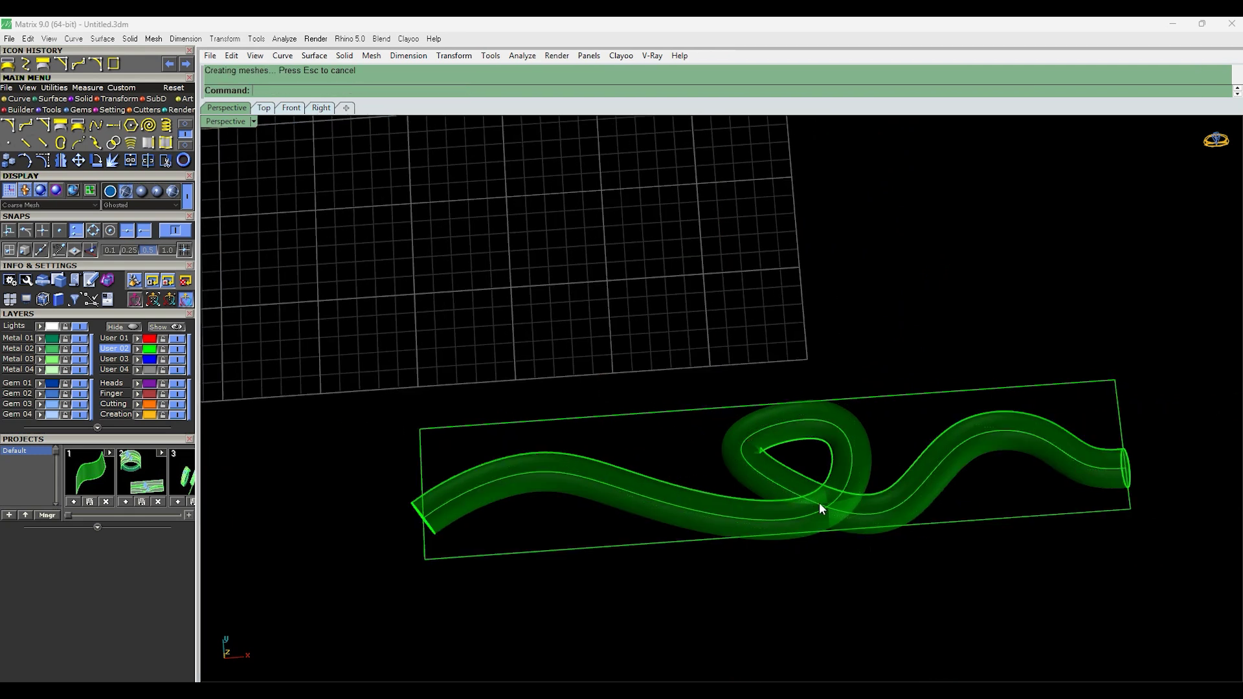
Rebuild the pipe's centre curve with 11 points and degree 3, deleting the input.
click(814, 499)
text(Rebuild)
key(Return)
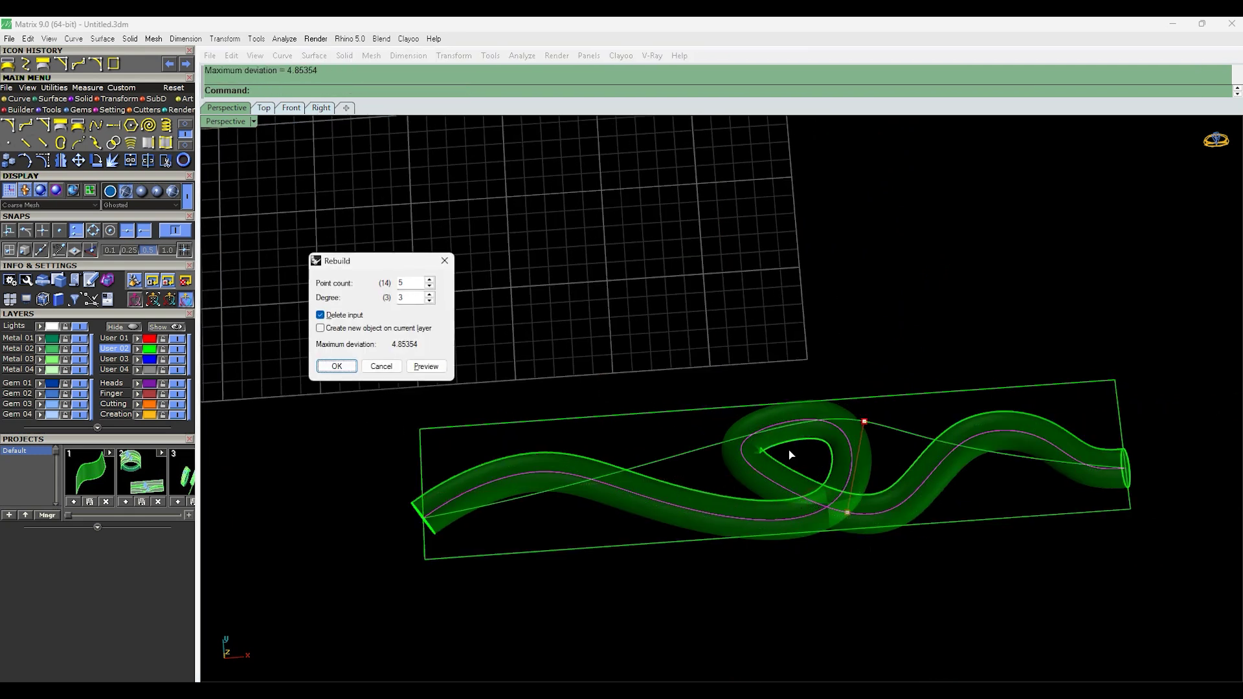
double_click(409, 283)
text(9)
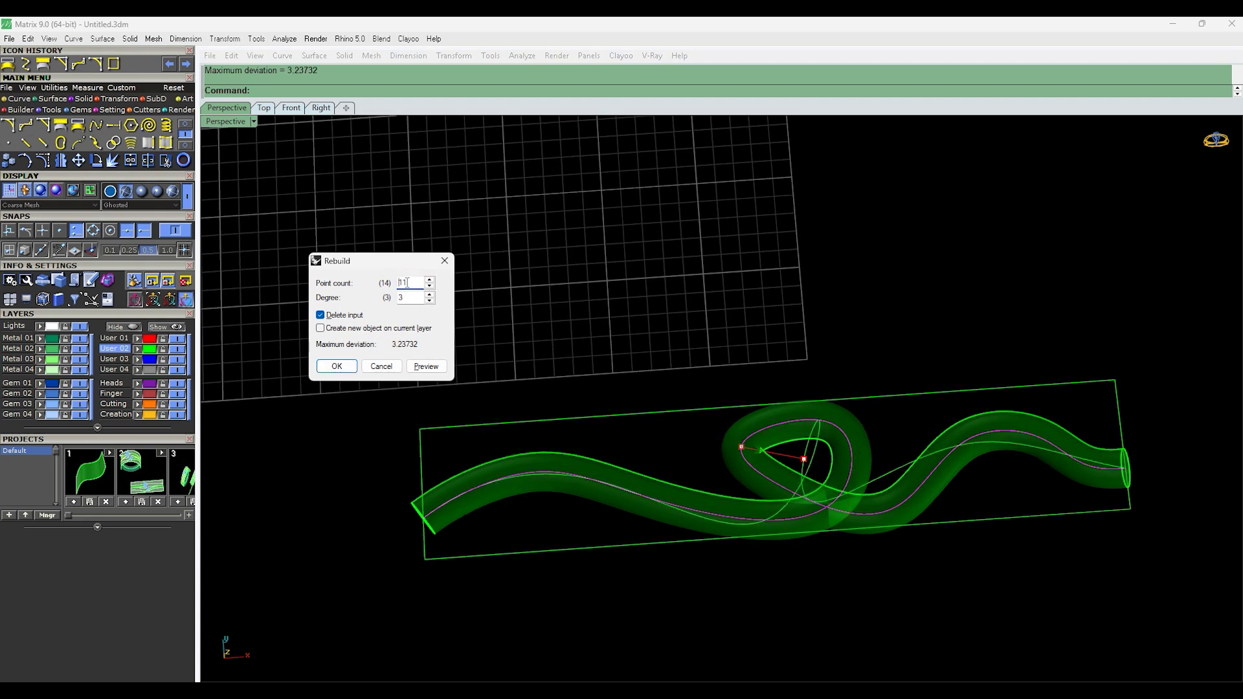
click(336, 366)
Return the viewport to shaded display and select the wavy pipe beside the curved band.
right_drag(801, 363, 805, 442)
key(ctrl+alt+s)
mouse_move(735, 422)
right_down()
mouse_move(775, 406)
mouse_move(764, 454)
mouse_move(739, 449)
right_up()
scroll(732, 429, up, 6)
scroll(732, 429, down, 5)
scroll(764, 455, up, 7)
click(740, 449)
scroll(769, 421, down, 6)
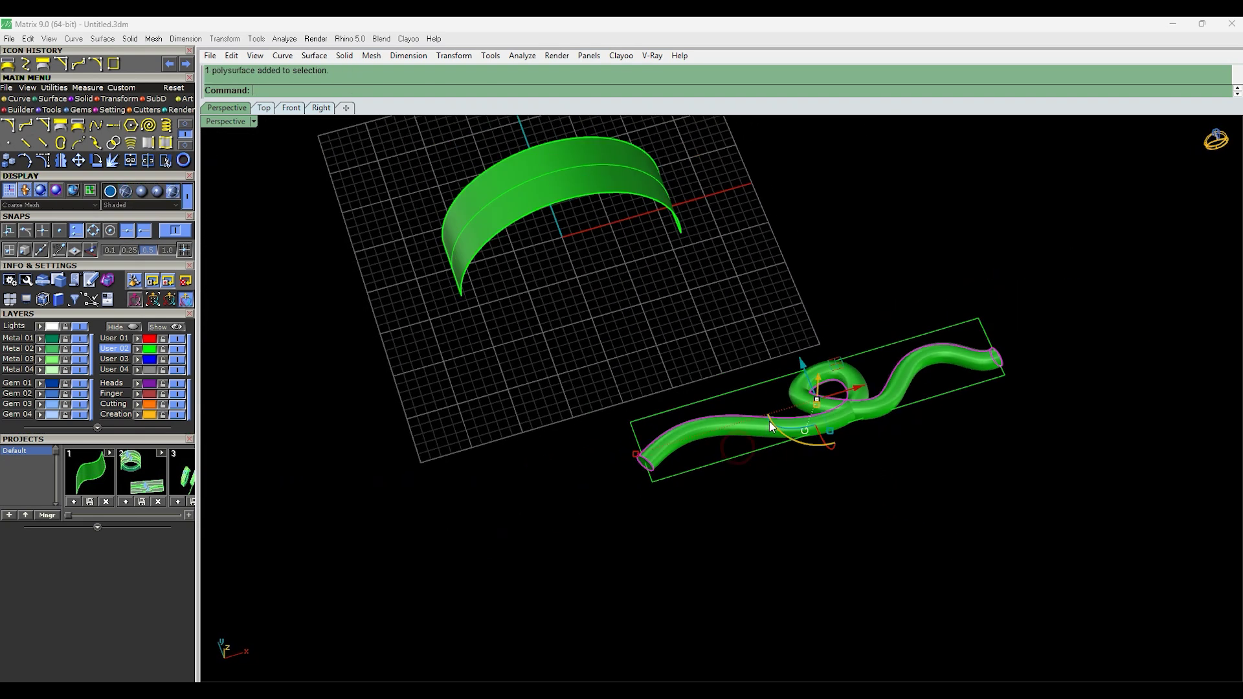
Create a planar surface from the flat rectangle around the wavy pipe.
scroll(769, 421, up, 2)
key(Escape)
click(719, 466)
scroll(681, 385, up, 3)
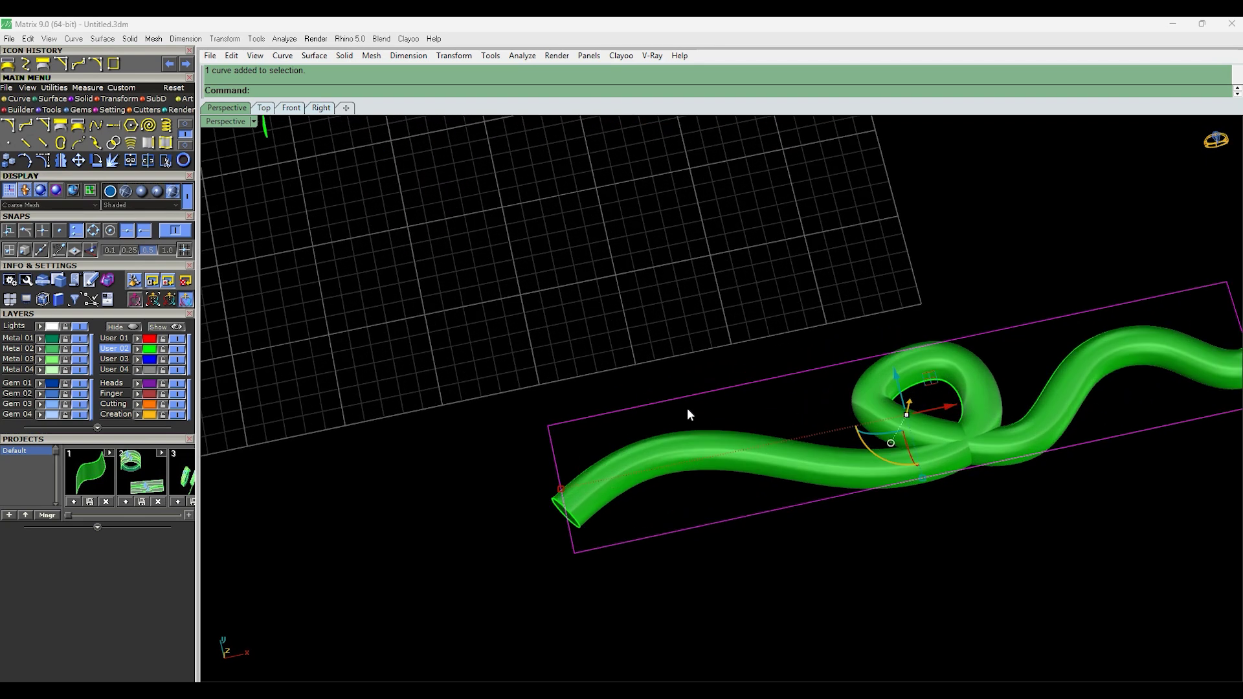
key(ctrl+e)
text(SW2)
key(Return)
key(Return)
Flip the direction of the flat rectangular surface so its front side faces up.
click(757, 419)
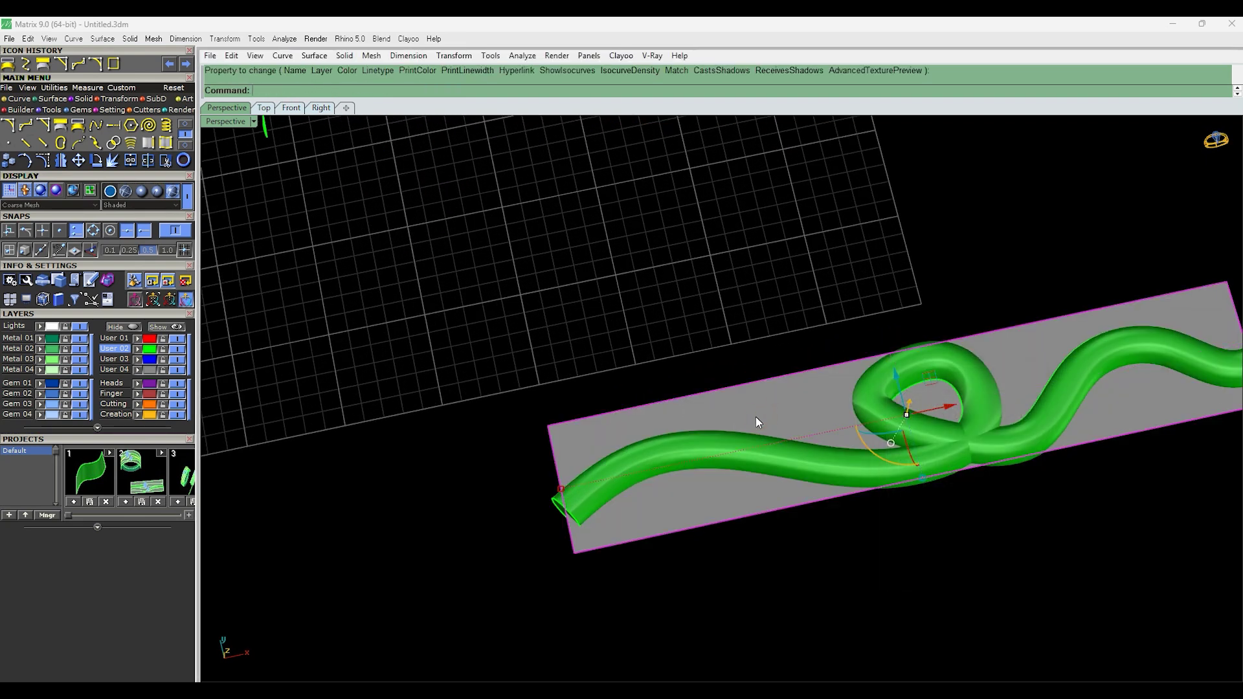
click(767, 415)
key(ctrl+f)
key(Escape)
Flow a copy of the wavy pipe from the flat rectangular surface onto the curved band with Flow Along Surface, picking matching near corners.
right_drag(799, 419, 841, 333)
scroll(861, 378, down, 5)
scroll(841, 336, up, 3)
click(803, 385)
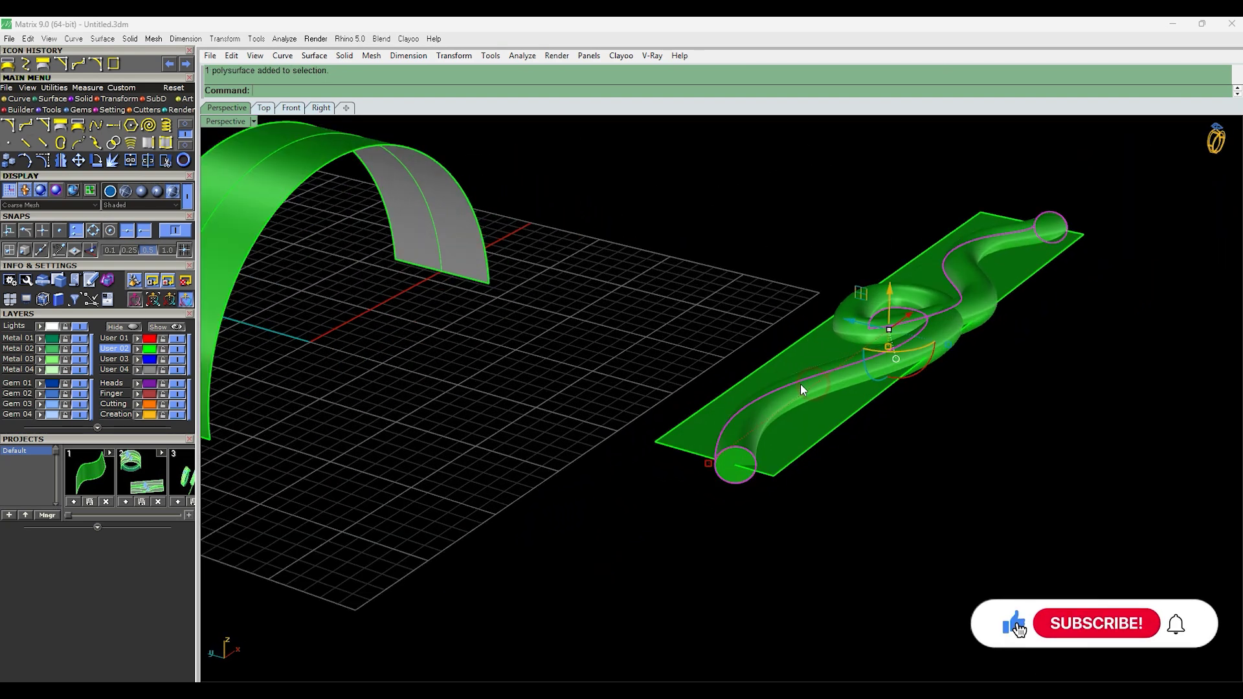
scroll(803, 385, down, 3)
right_drag(804, 387, 803, 394)
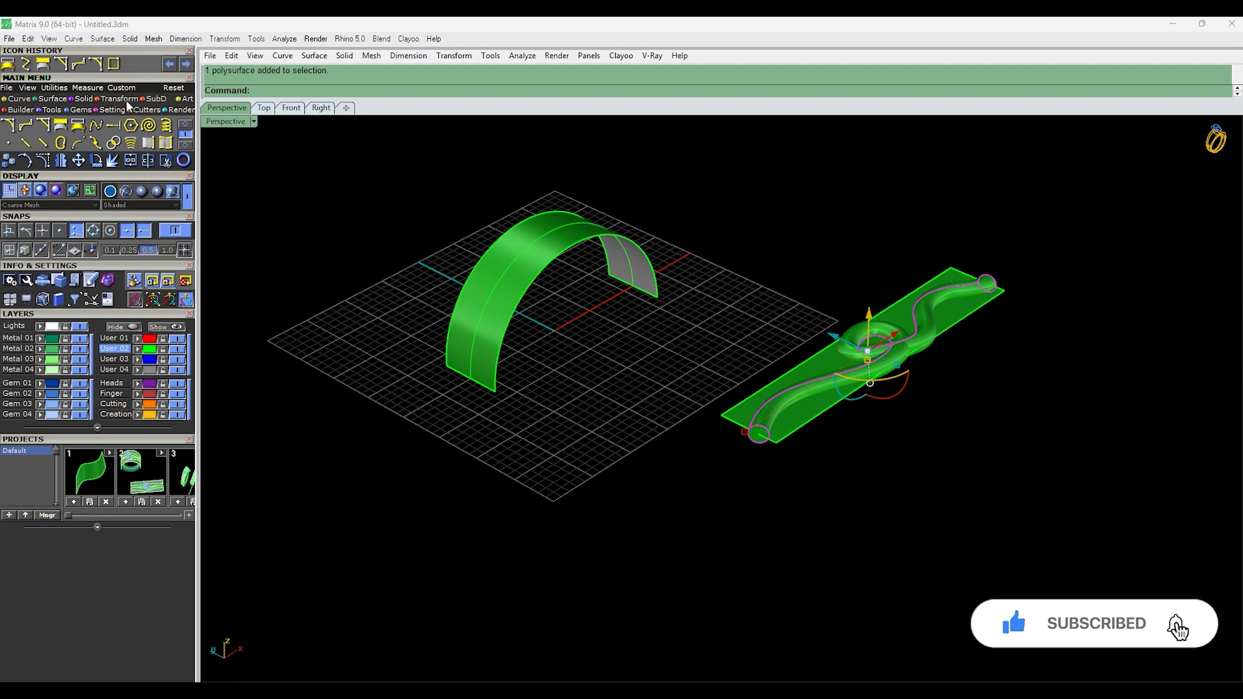
scroll(766, 394, up, 4)
right_drag(765, 394, 786, 413)
scroll(828, 385, up, 4)
text(f)
key(Return)
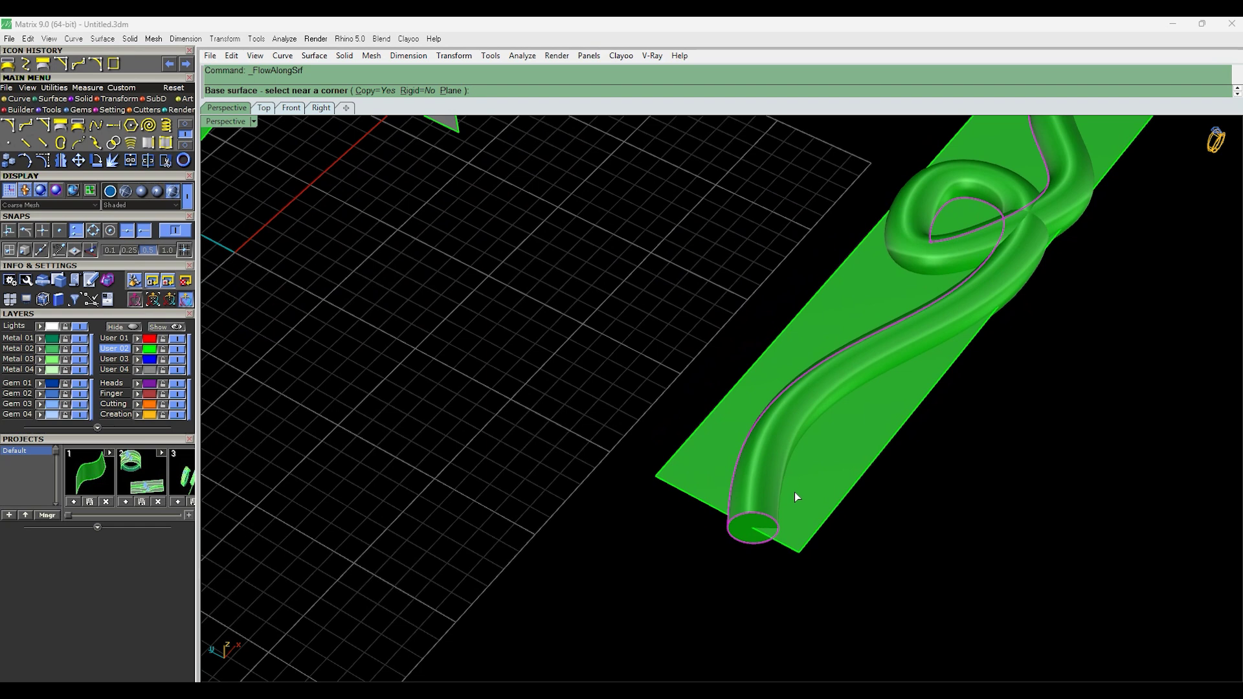
click(800, 532)
scroll(810, 401, down, 8)
scroll(677, 460, up, 8)
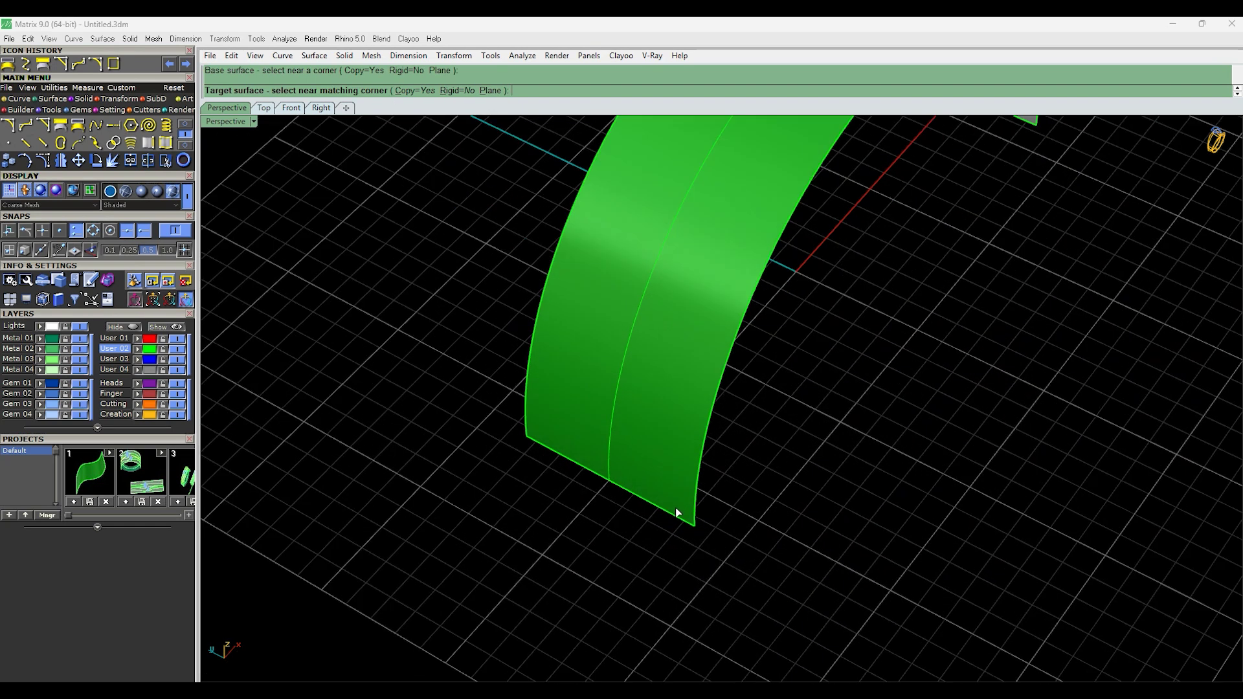
click(677, 509)
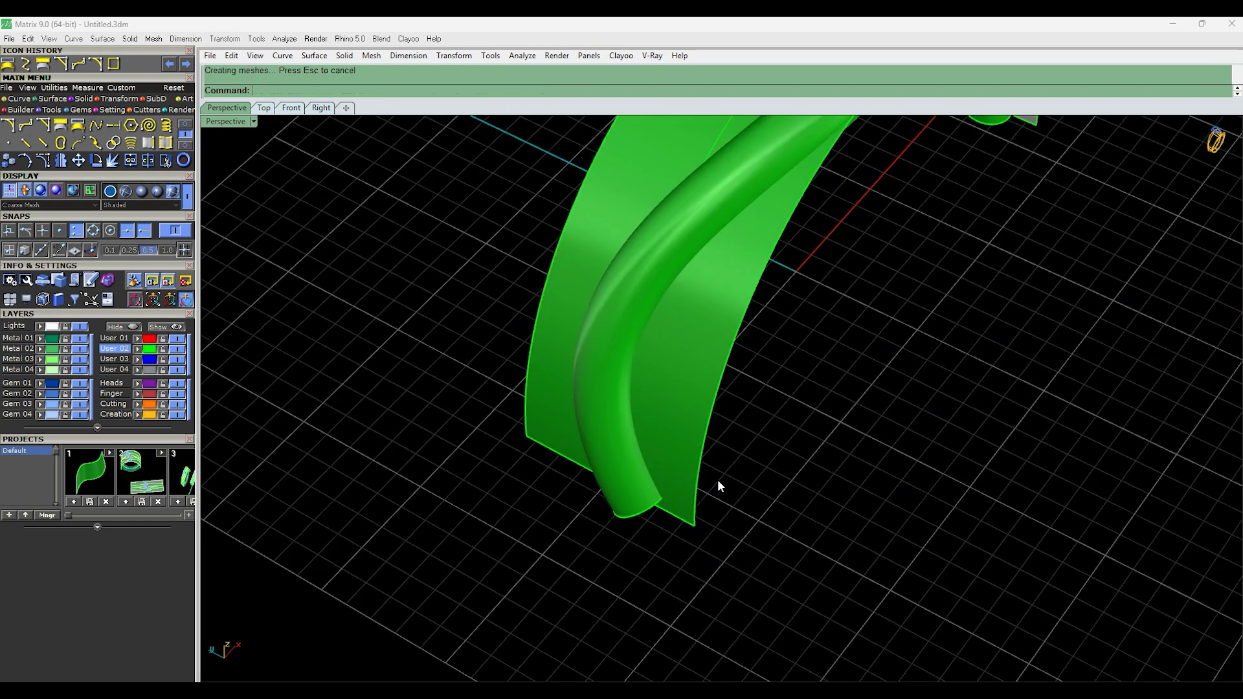
Examine how the flowed pipe follows the curved band from several angles, comparing it with the flat original.
scroll(718, 479, down, 10)
right_drag(717, 479, 631, 473)
key(Escape)
scroll(735, 402, up, 4)
right_drag(735, 402, 841, 504)
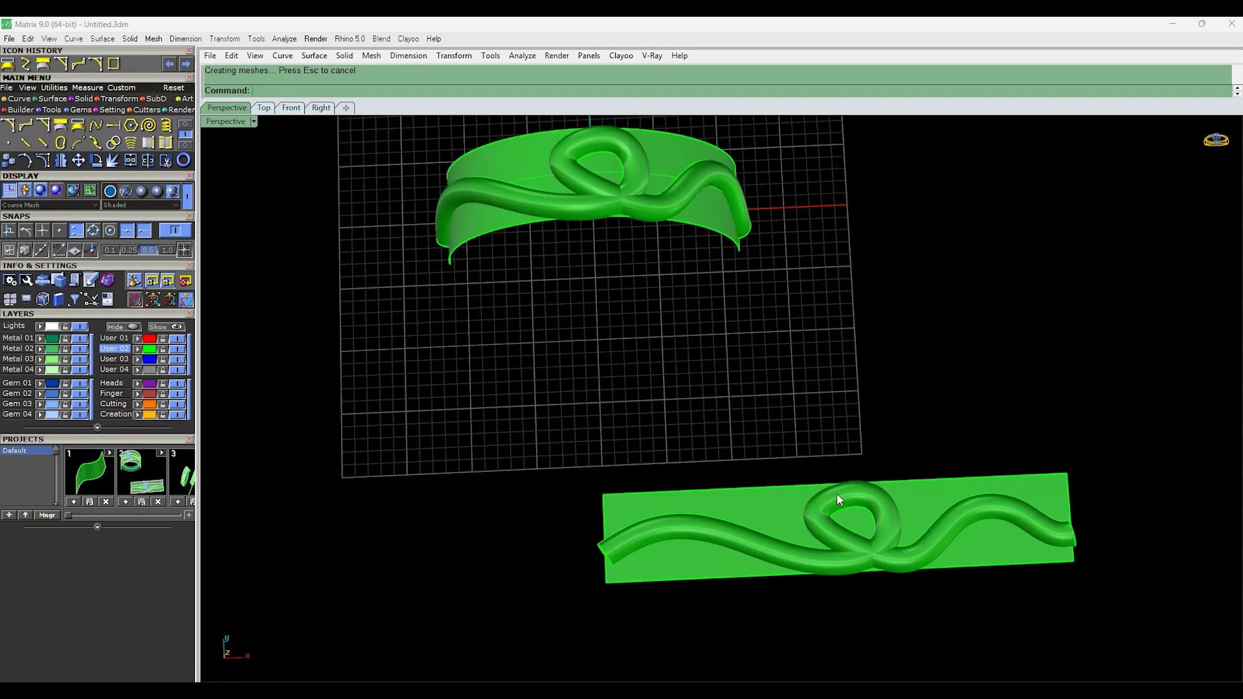
scroll(706, 362, down, 3)
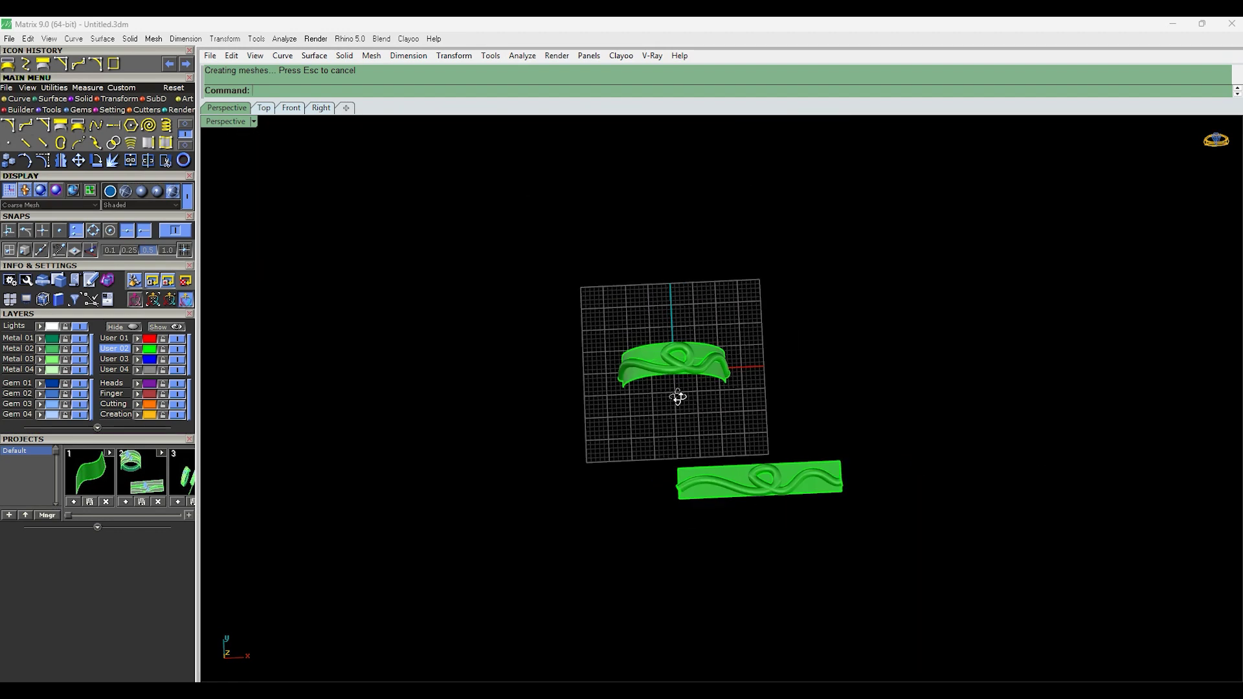
right_drag(674, 397, 718, 408)
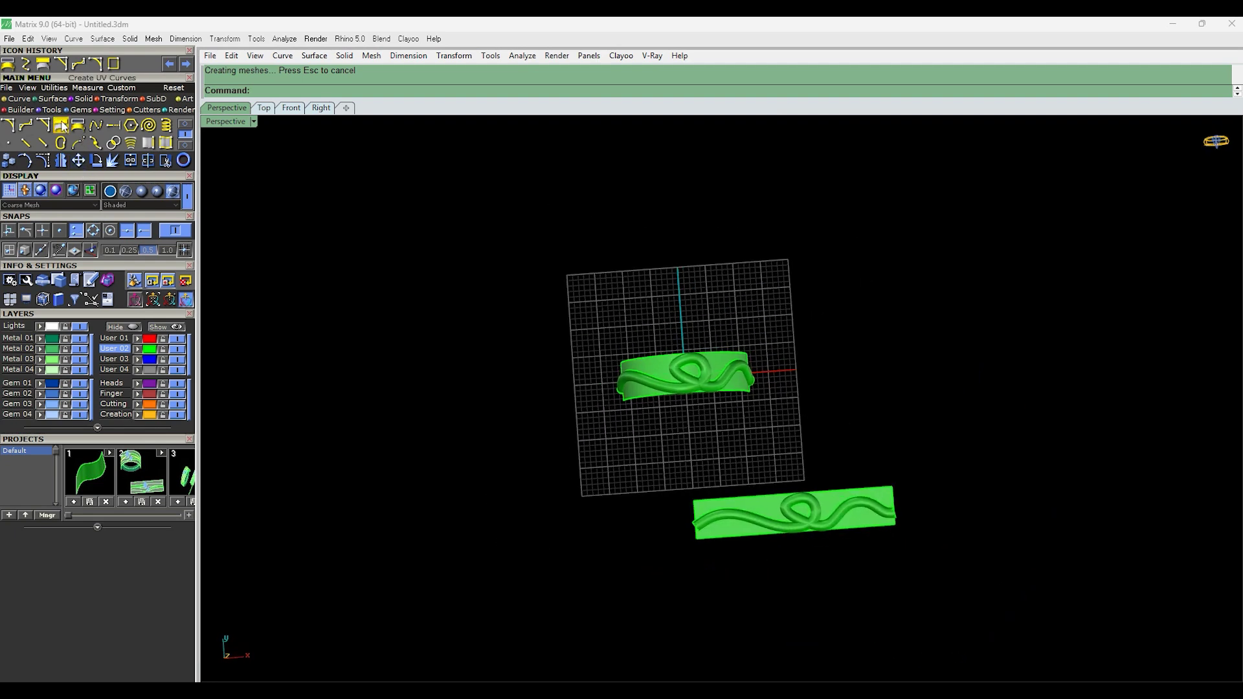
scroll(680, 409, up, 4)
right_drag(666, 402, 696, 370)
scroll(588, 412, up, 4)
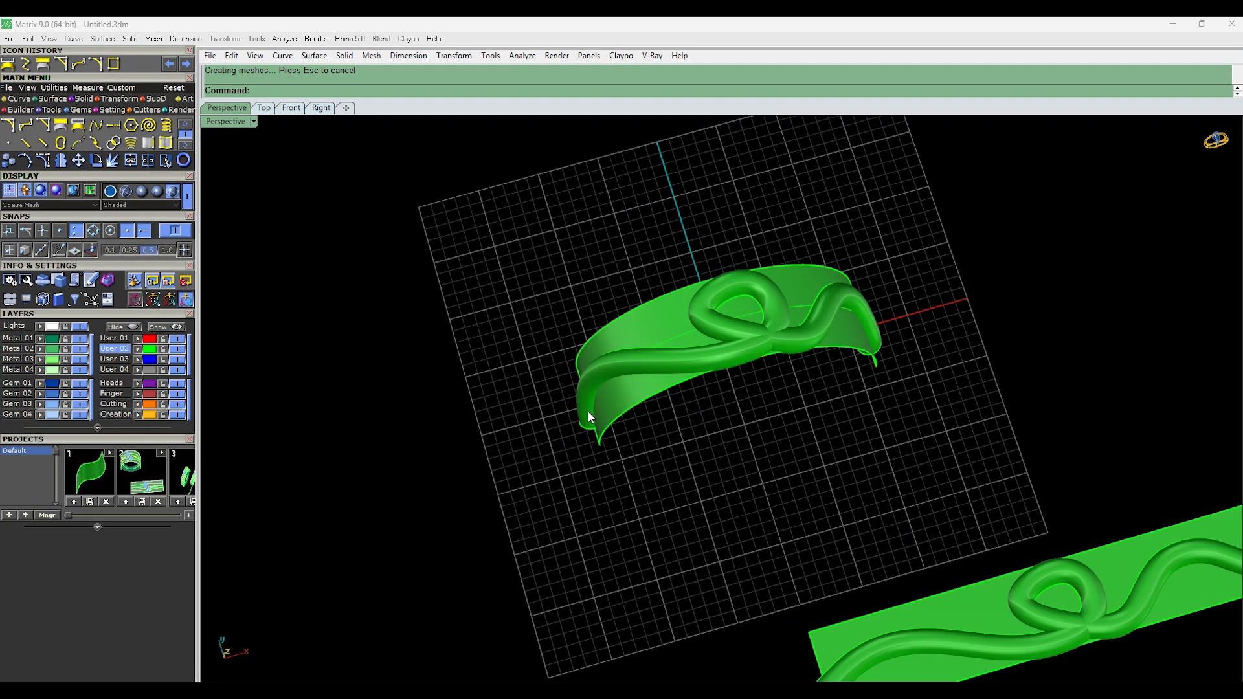
right_drag(581, 436, 633, 401)
scroll(602, 429, down, 3)
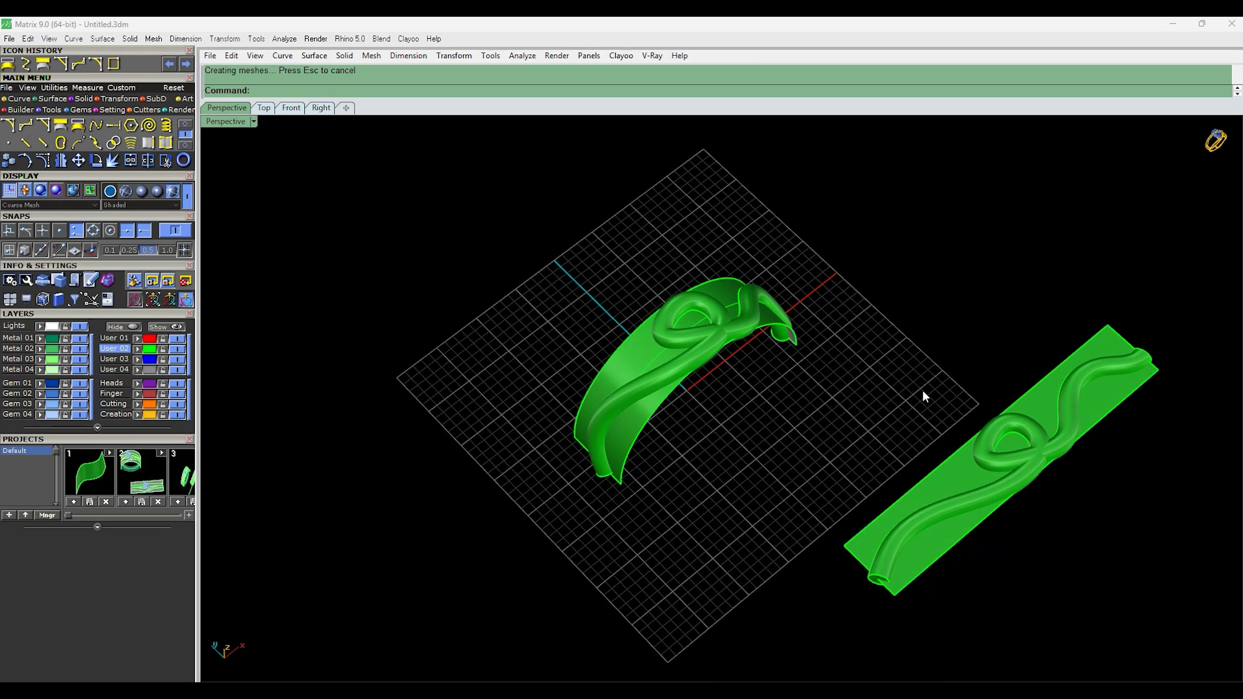
right_drag(559, 392, 732, 486)
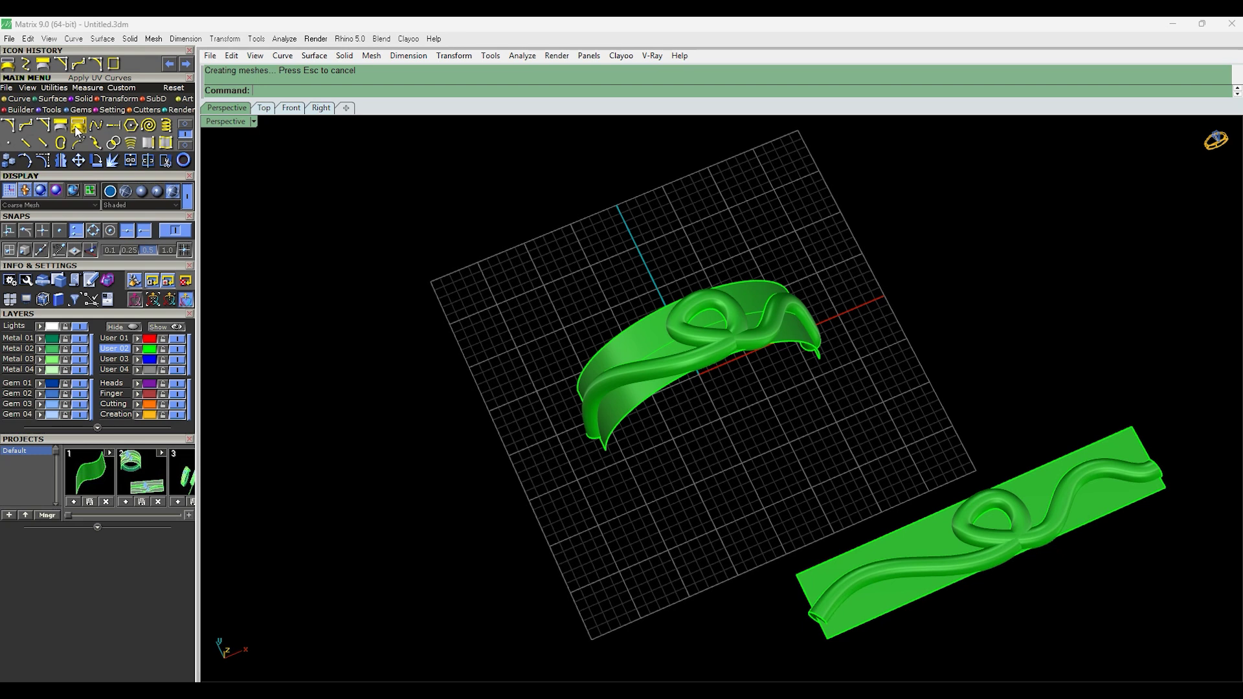
Delete the pipe on the curved band and the original pipe on the flat surface, leaving the flat centre curve.
right_drag(663, 460, 698, 324)
click(662, 348)
key(Delete)
click(1077, 470)
key(Delete)
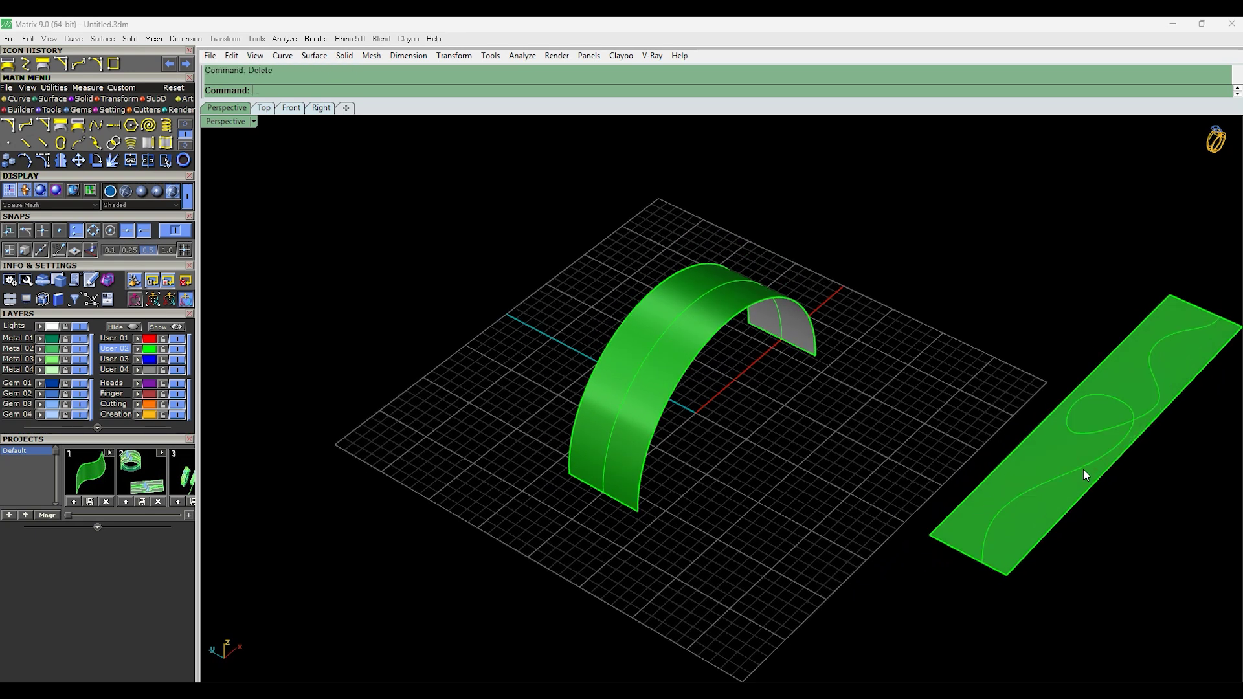
Apply the looped wavy curve from the flat surface onto the curved band with Apply UV Curves.
click(1012, 516)
click(1051, 545)
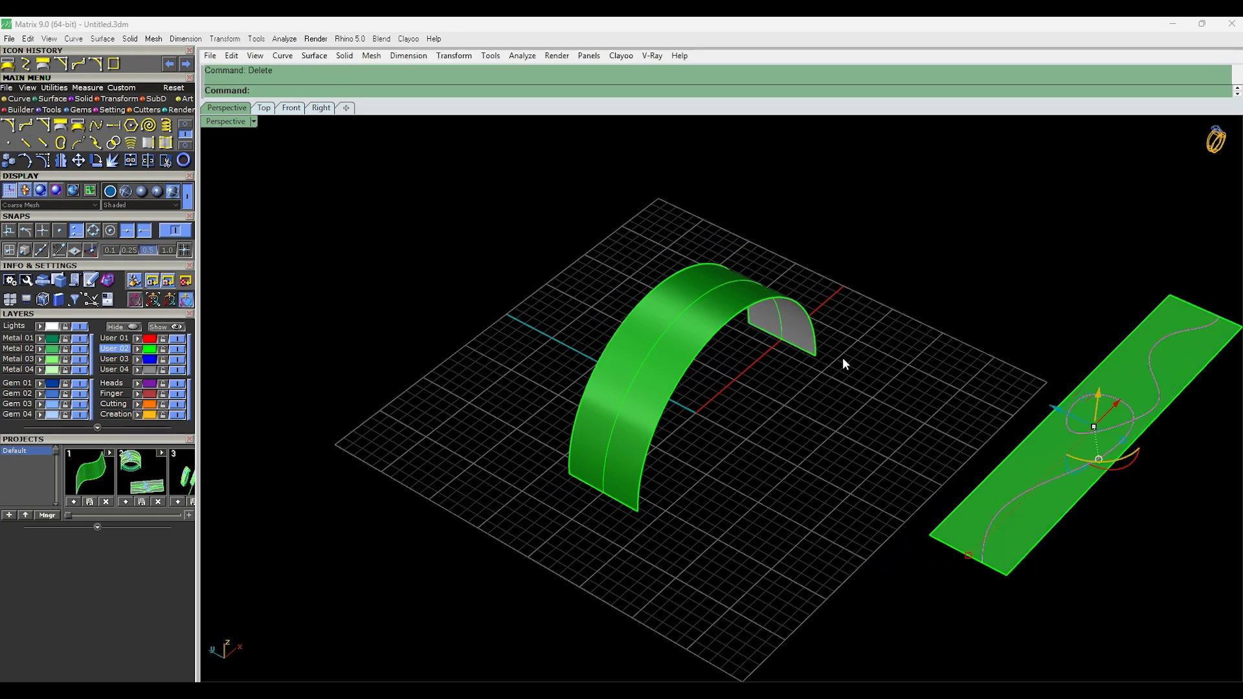
right_drag(748, 378, 693, 347)
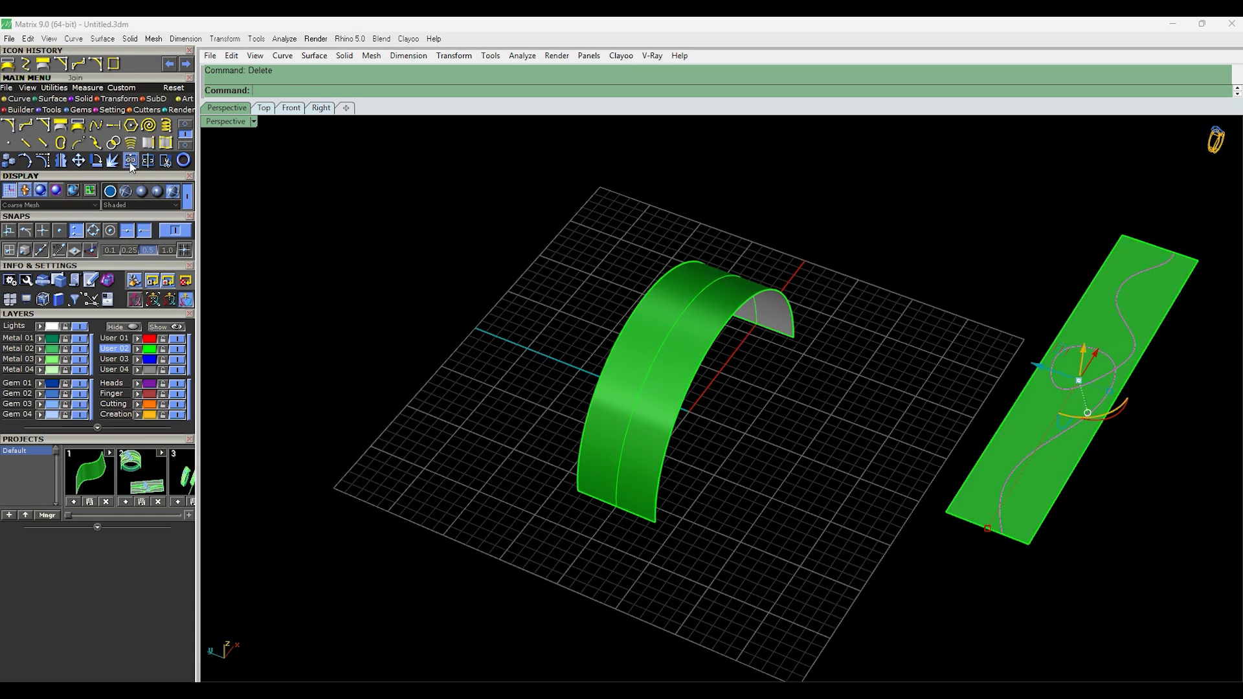
click(78, 125)
scroll(631, 514, up, 5)
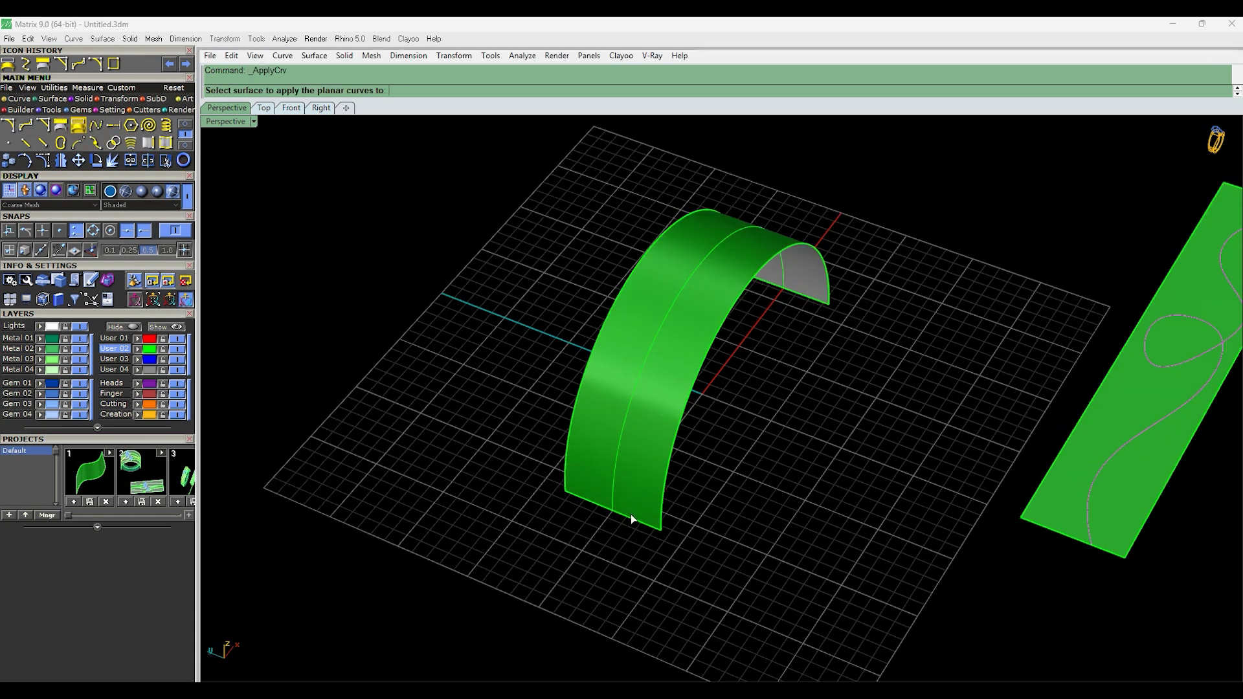
click(635, 508)
right_drag(635, 507, 602, 330)
Build a pipe along the looped wavy curve on the curved band, accepting the default pipe settings.
right_drag(830, 479, 991, 427)
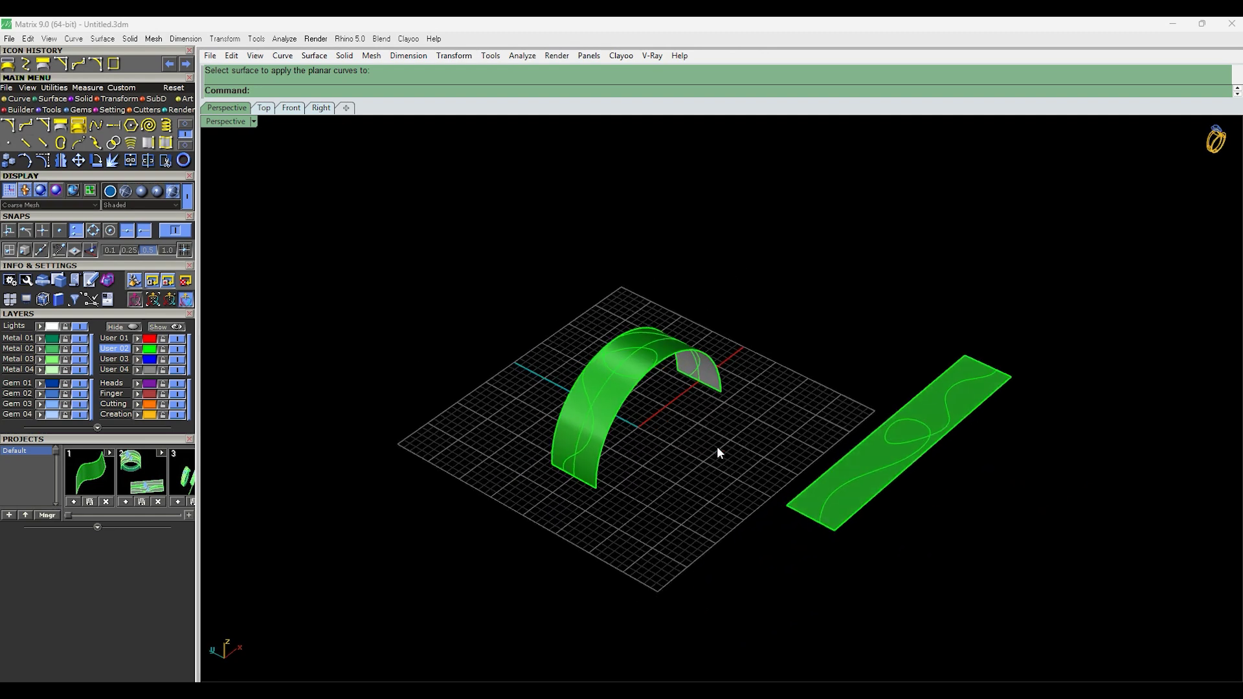
scroll(582, 408, up, 3)
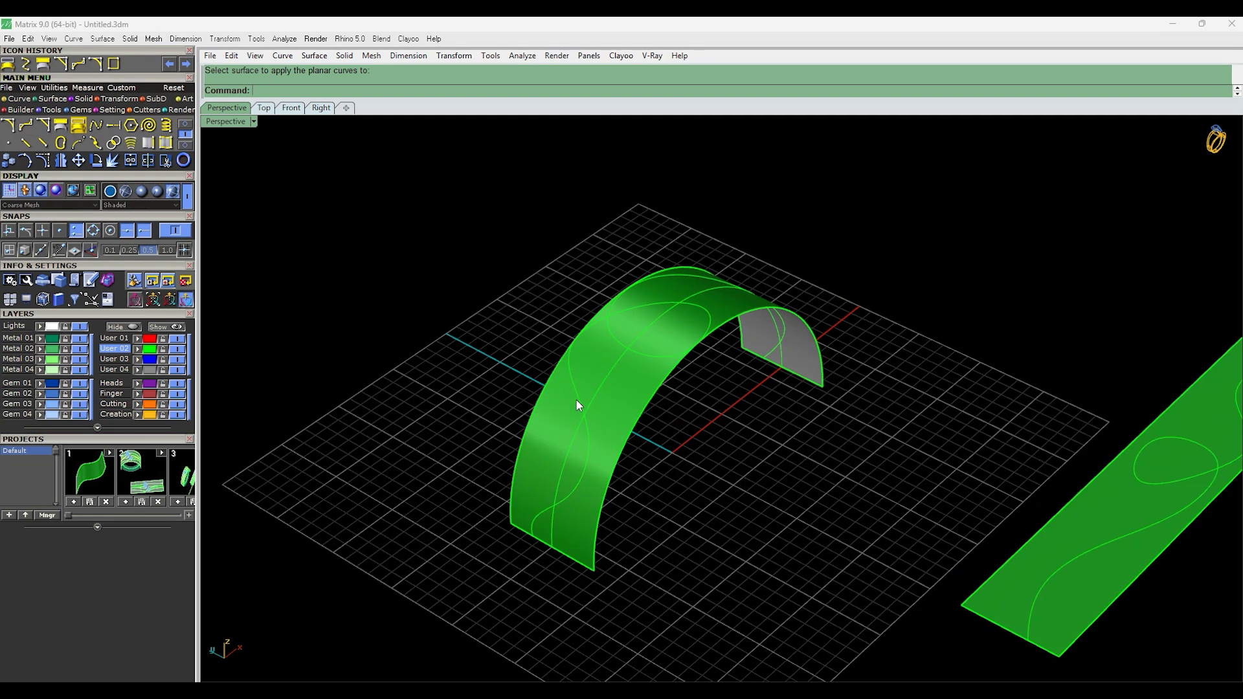
click(586, 429)
mouse_move(587, 431)
right_down()
mouse_move(590, 476)
mouse_move(647, 392)
mouse_move(678, 494)
mouse_move(641, 337)
mouse_move(466, 400)
mouse_move(593, 409)
right_up()
text(pipe)
key(Return)
key(Return)
key(Return)
scroll(593, 409, down, 3)
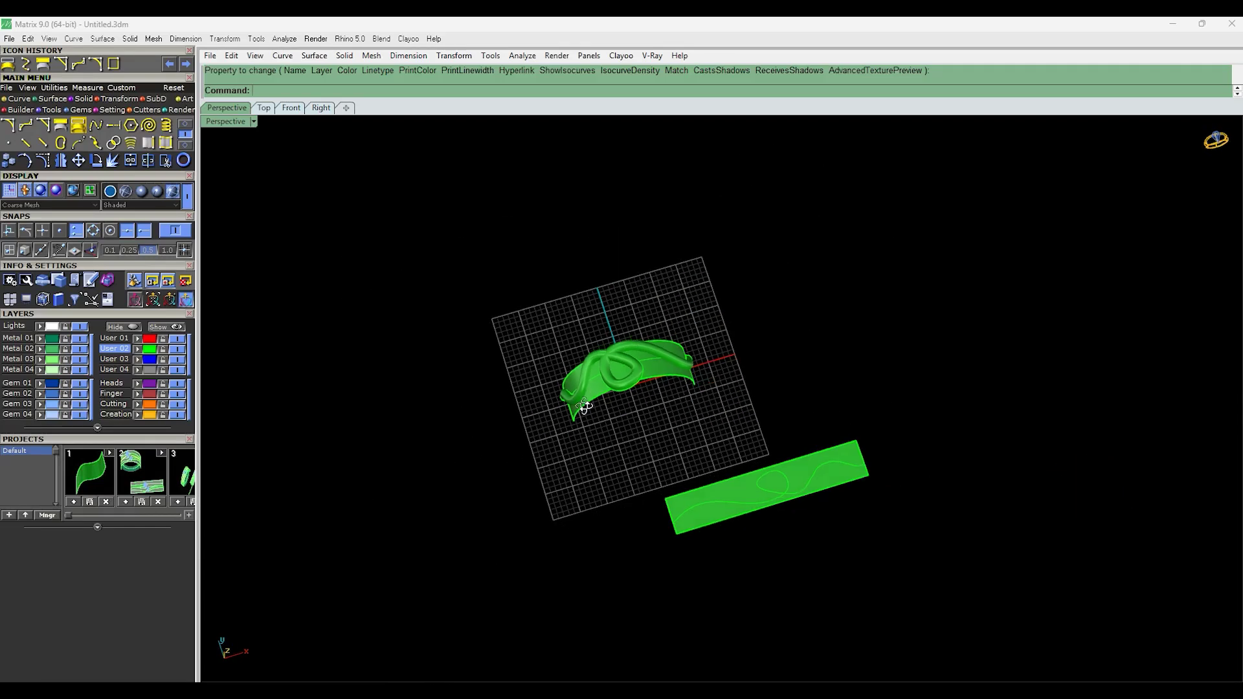